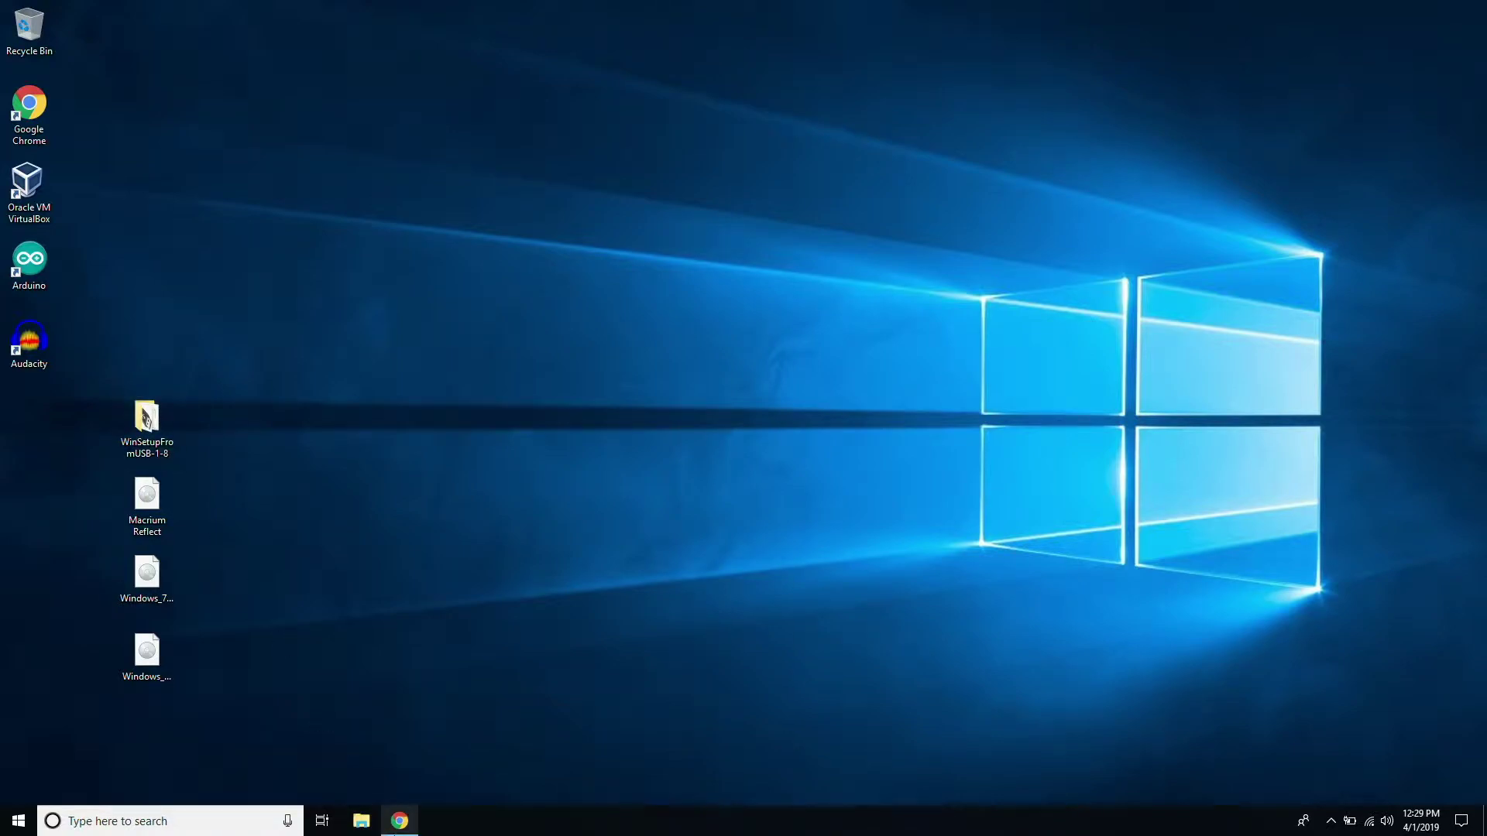
# Review the 7-Zip and WinSetupFromUSB download pages in the browser, including the WinSetupFromUSB 1.8 entry
pyautogui.click(400, 821)
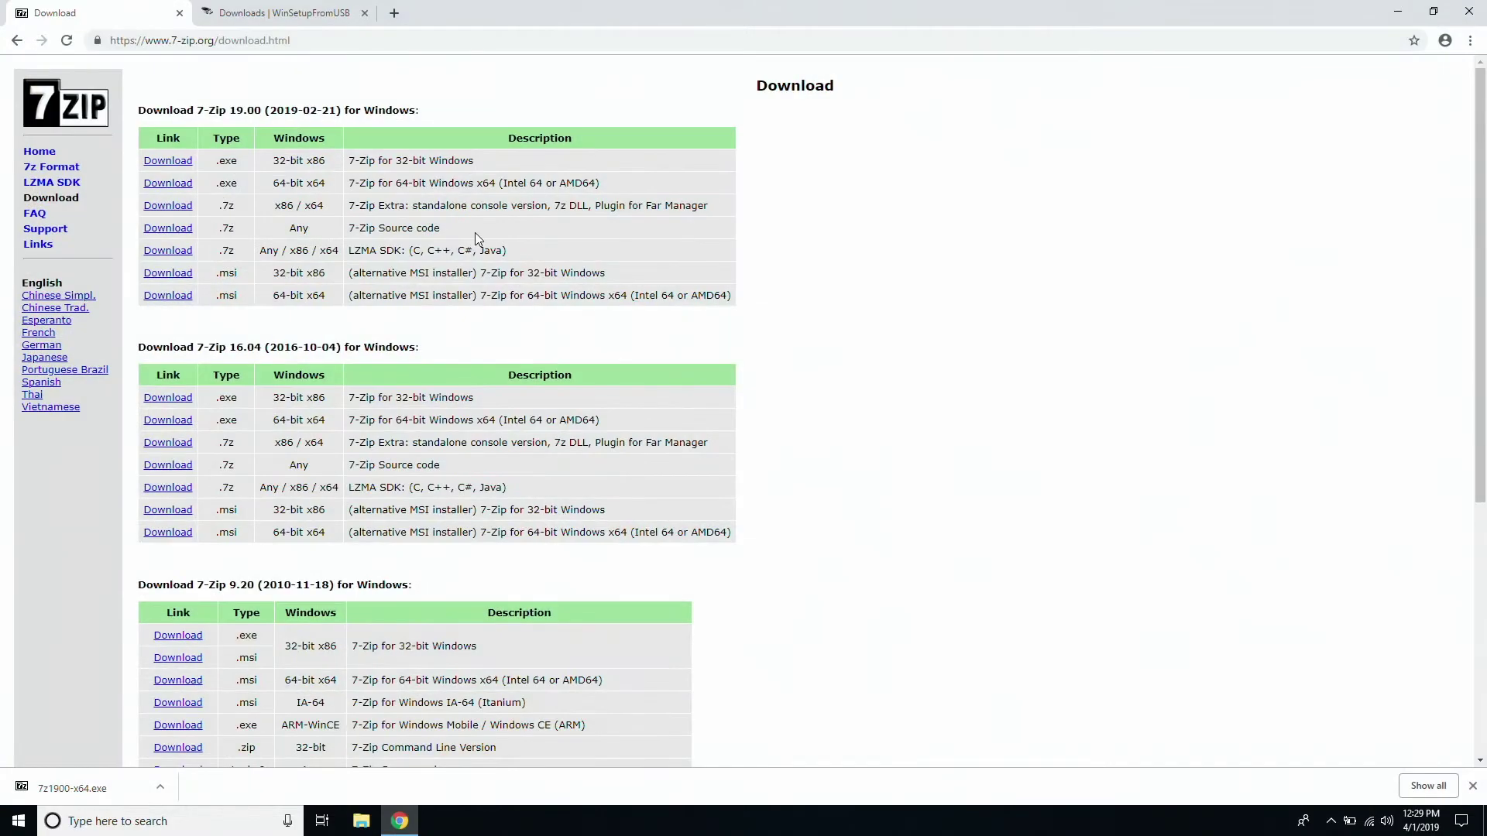
pyautogui.click(327, 6)
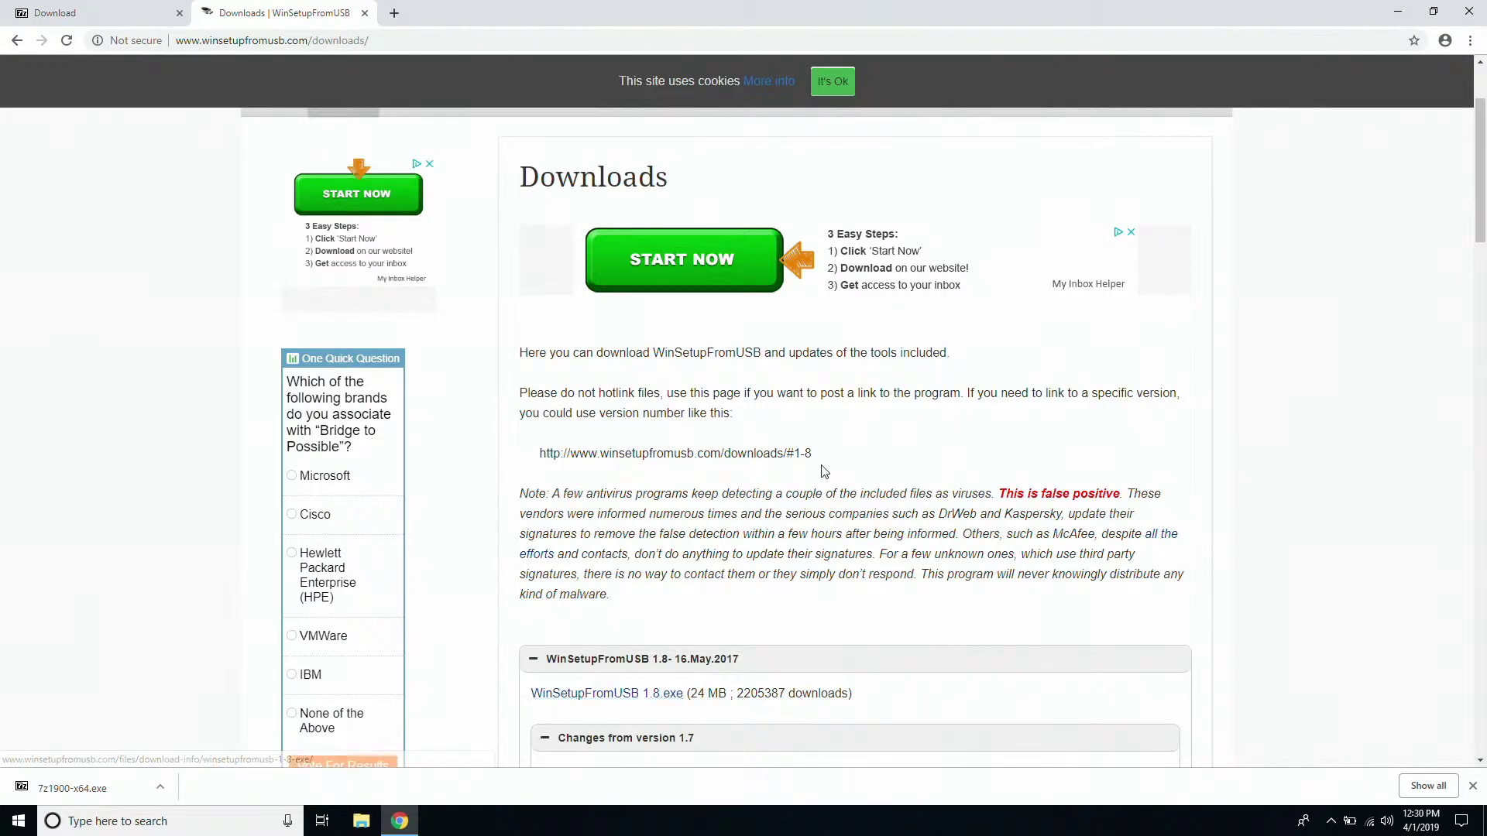
pyautogui.click(1400, 11)
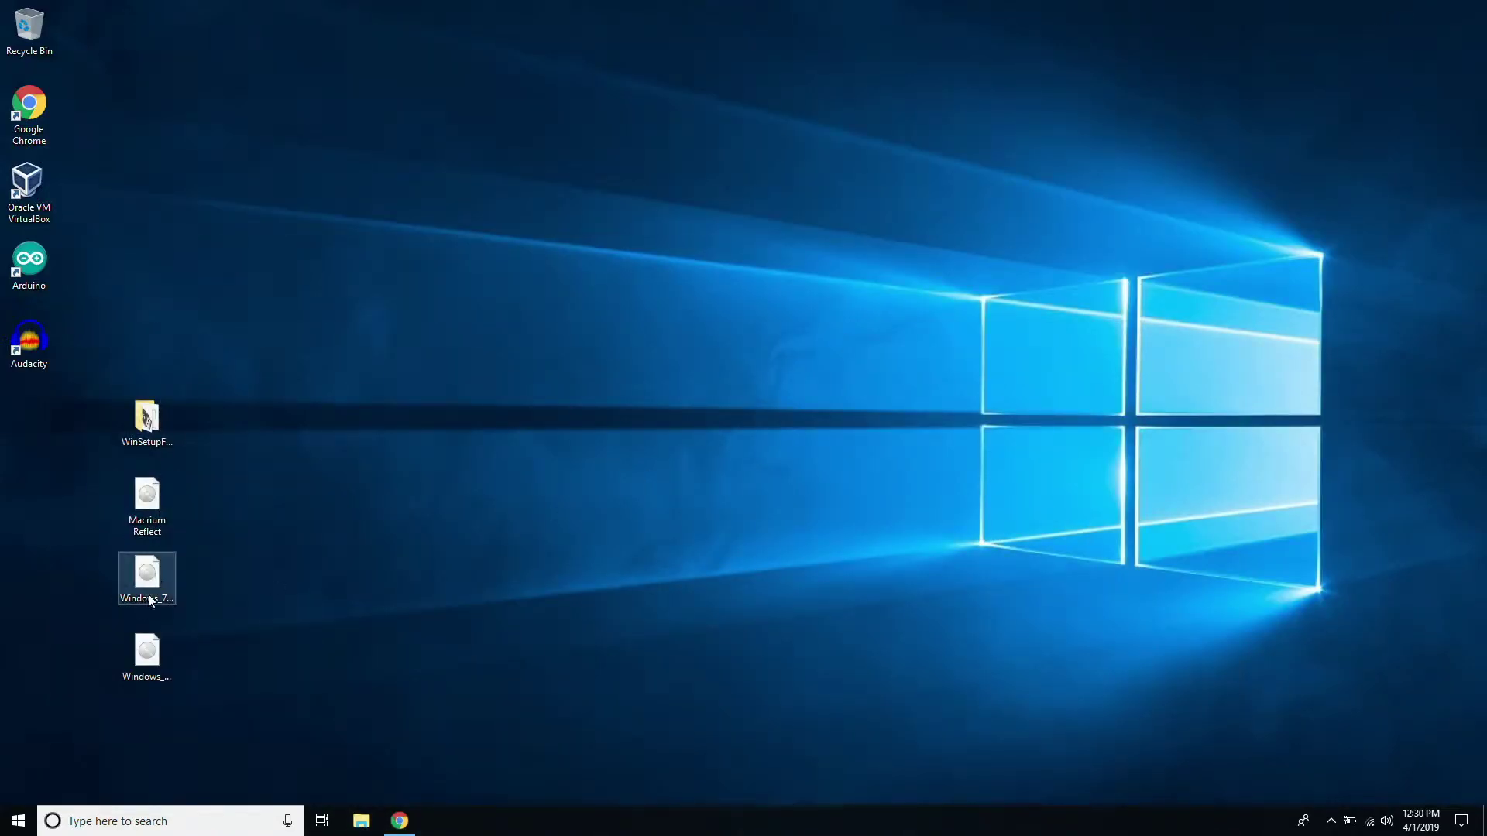
pyautogui.moveTo(391, 822)
pyautogui.click(391, 823)
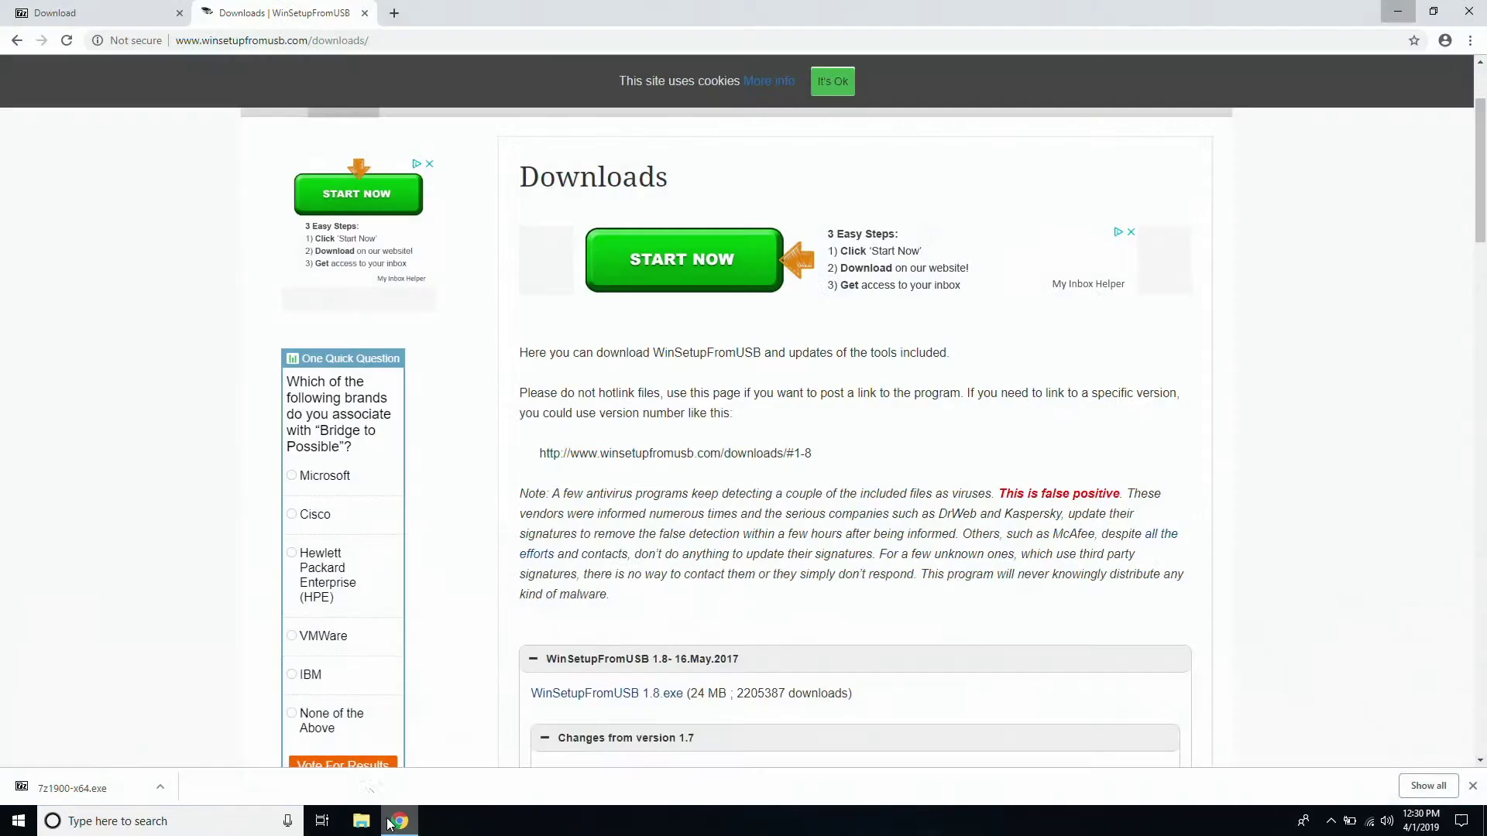
pyautogui.click(87, 9)
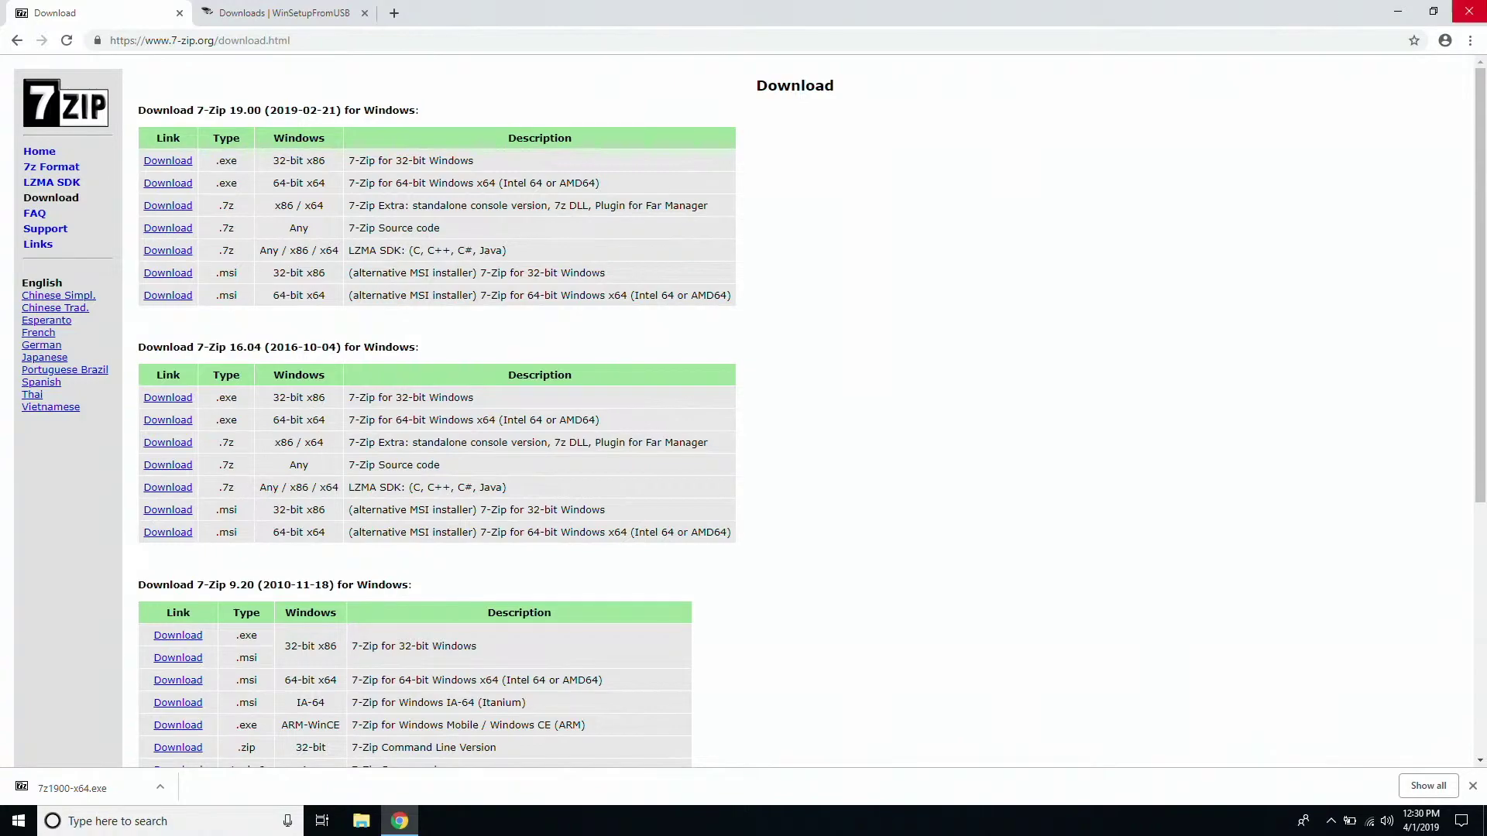
pyautogui.click(1412, 7)
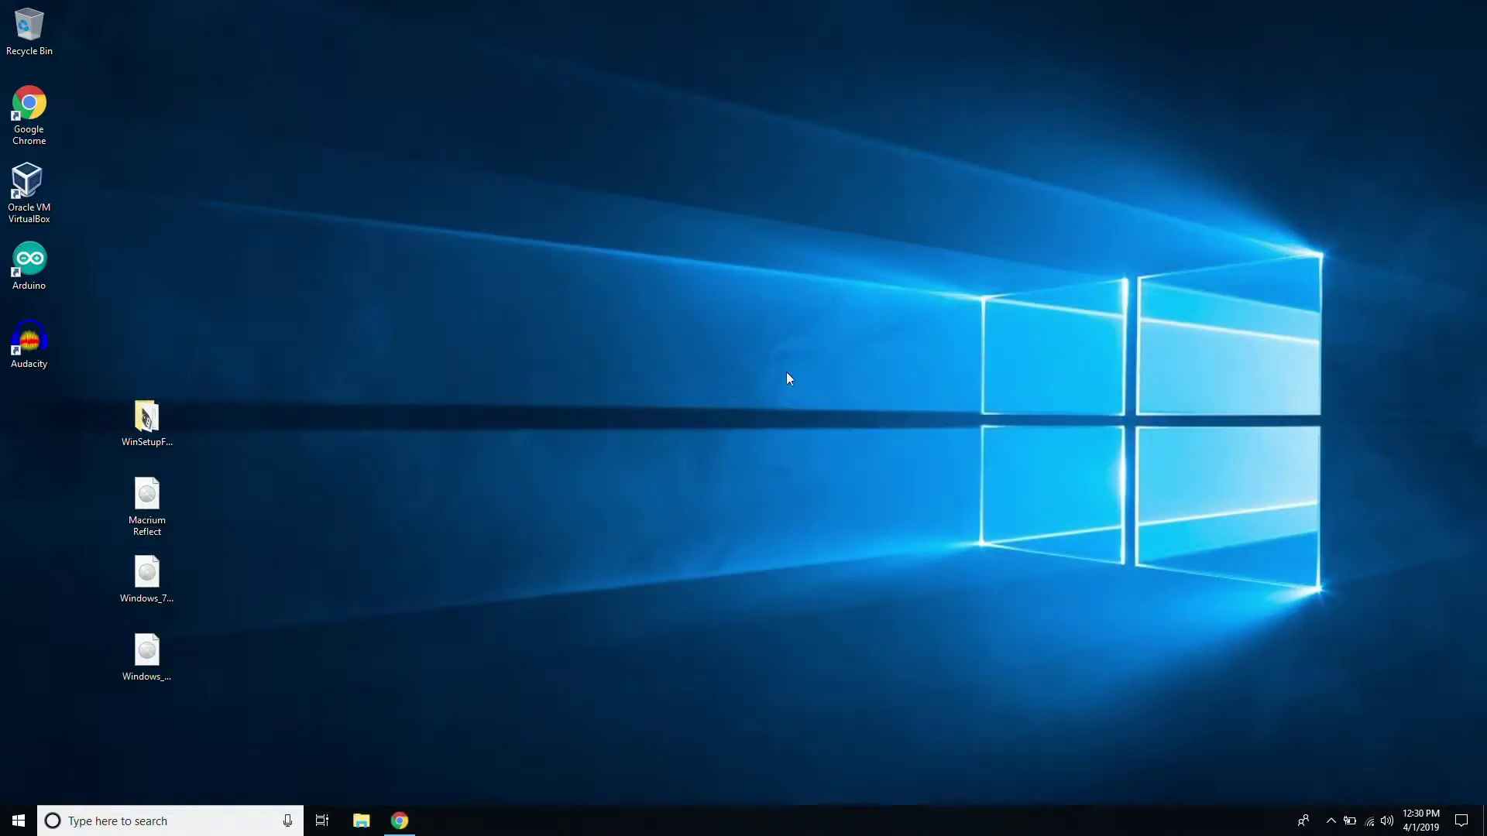
# Install 7-Zip 19.00 (x64) from the 7z1900-x64 installer in Downloads, using the default destination folder
pyautogui.click(369, 830)
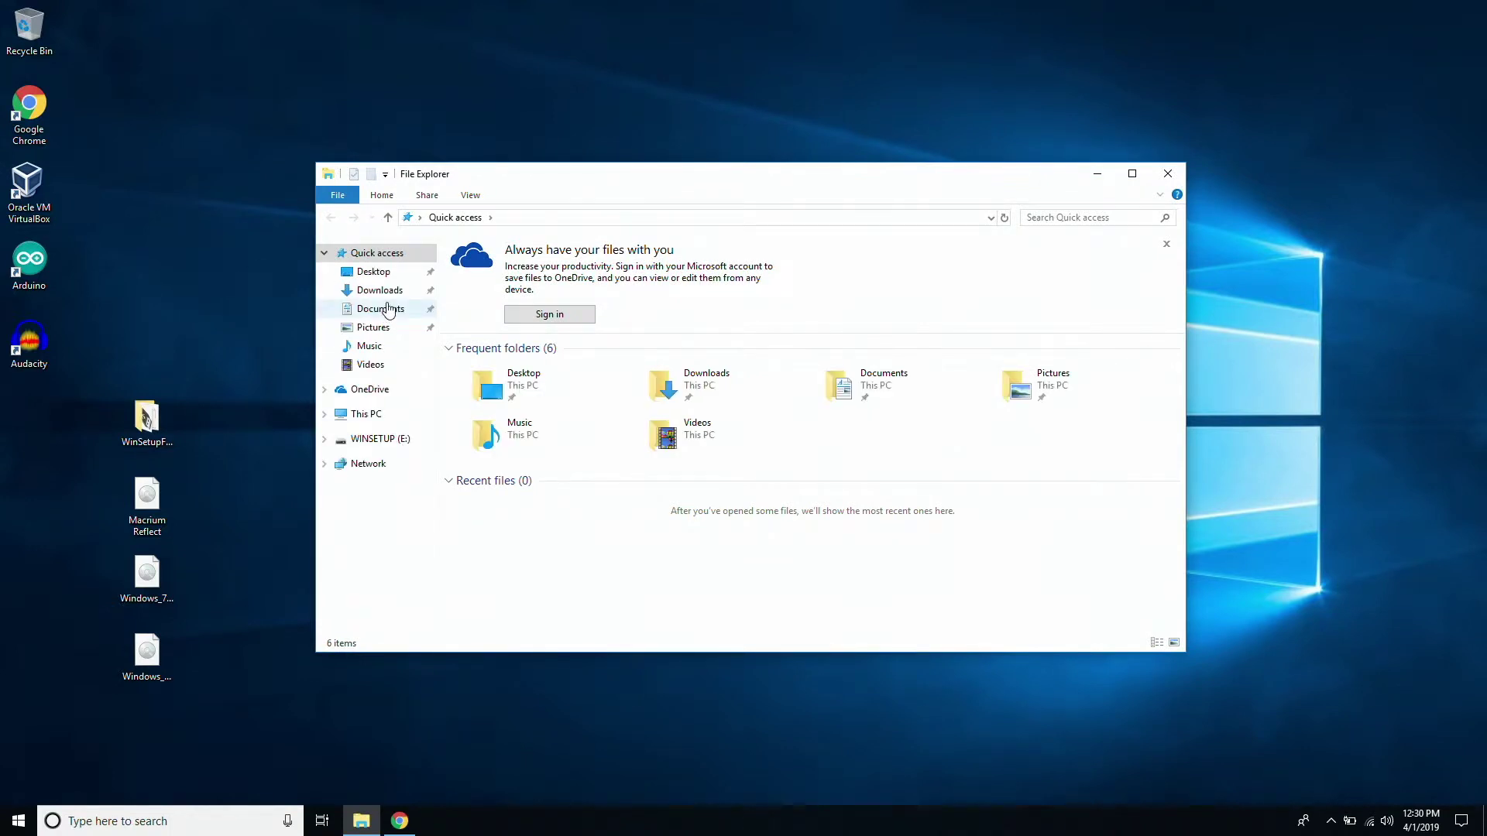
pyautogui.click(387, 291)
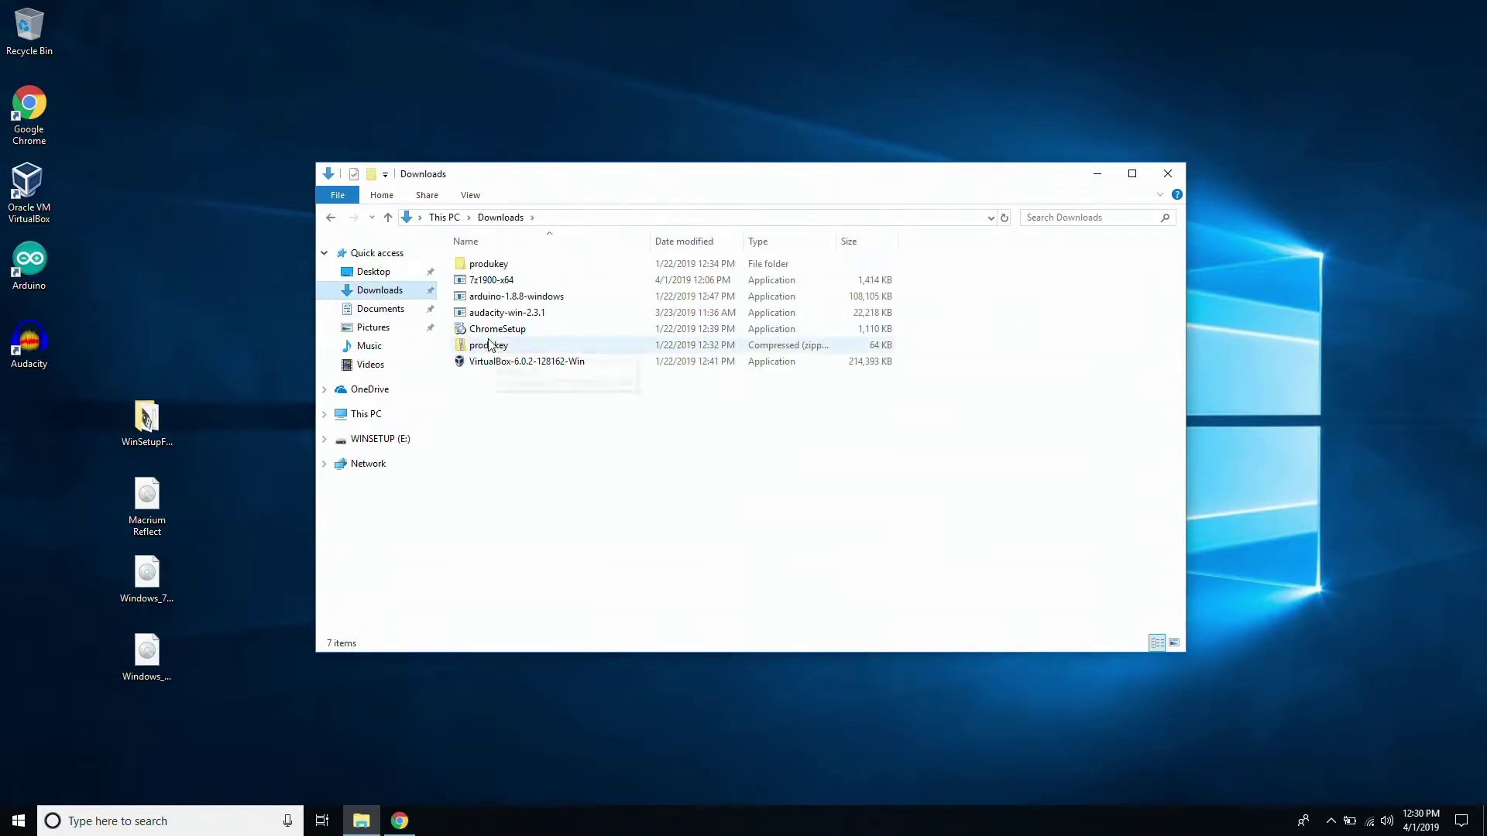
pyautogui.click(508, 285)
pyautogui.doubleClick(509, 288)
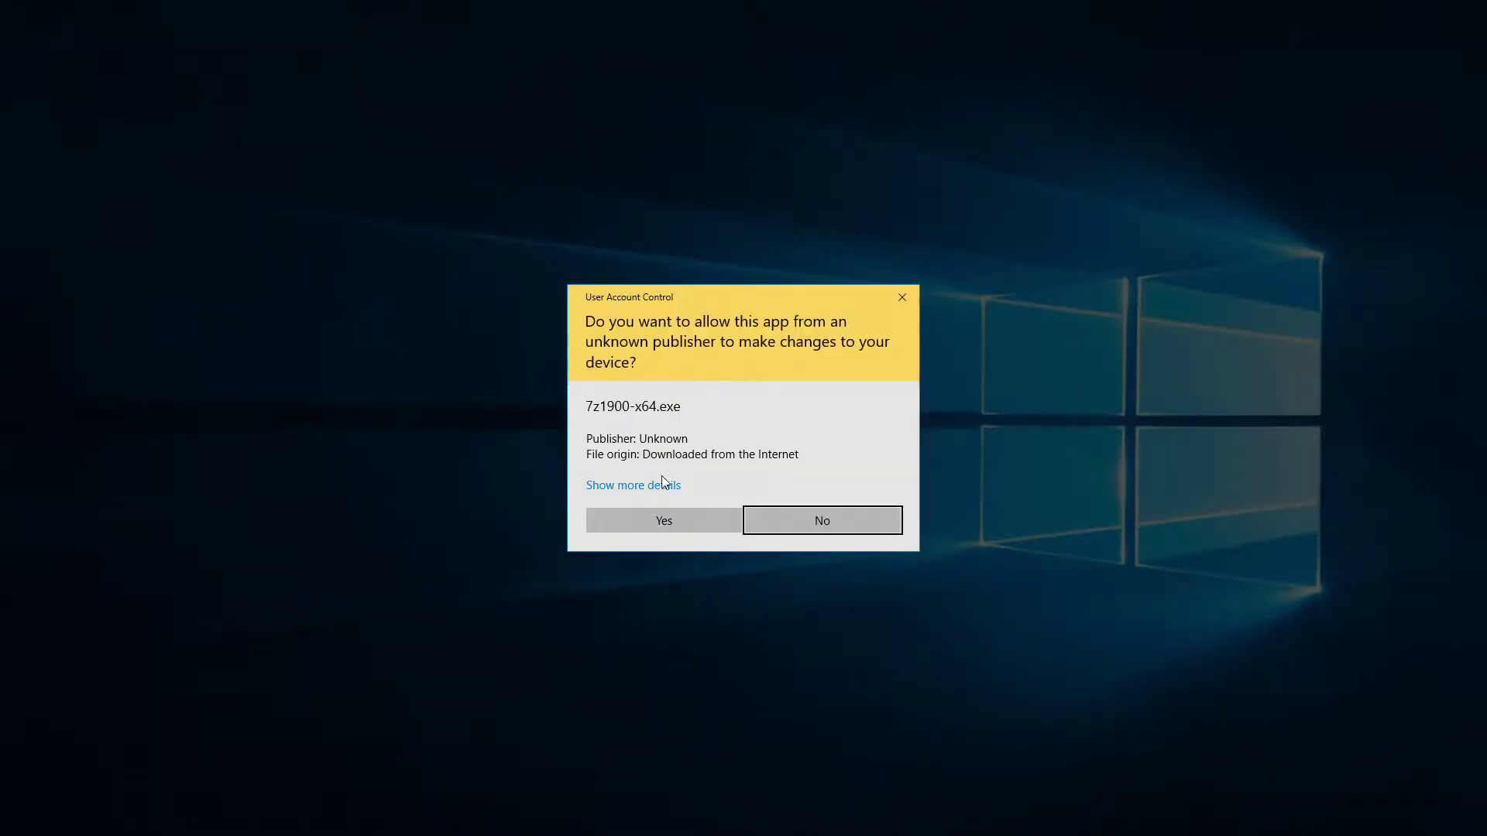
pyautogui.click(688, 519)
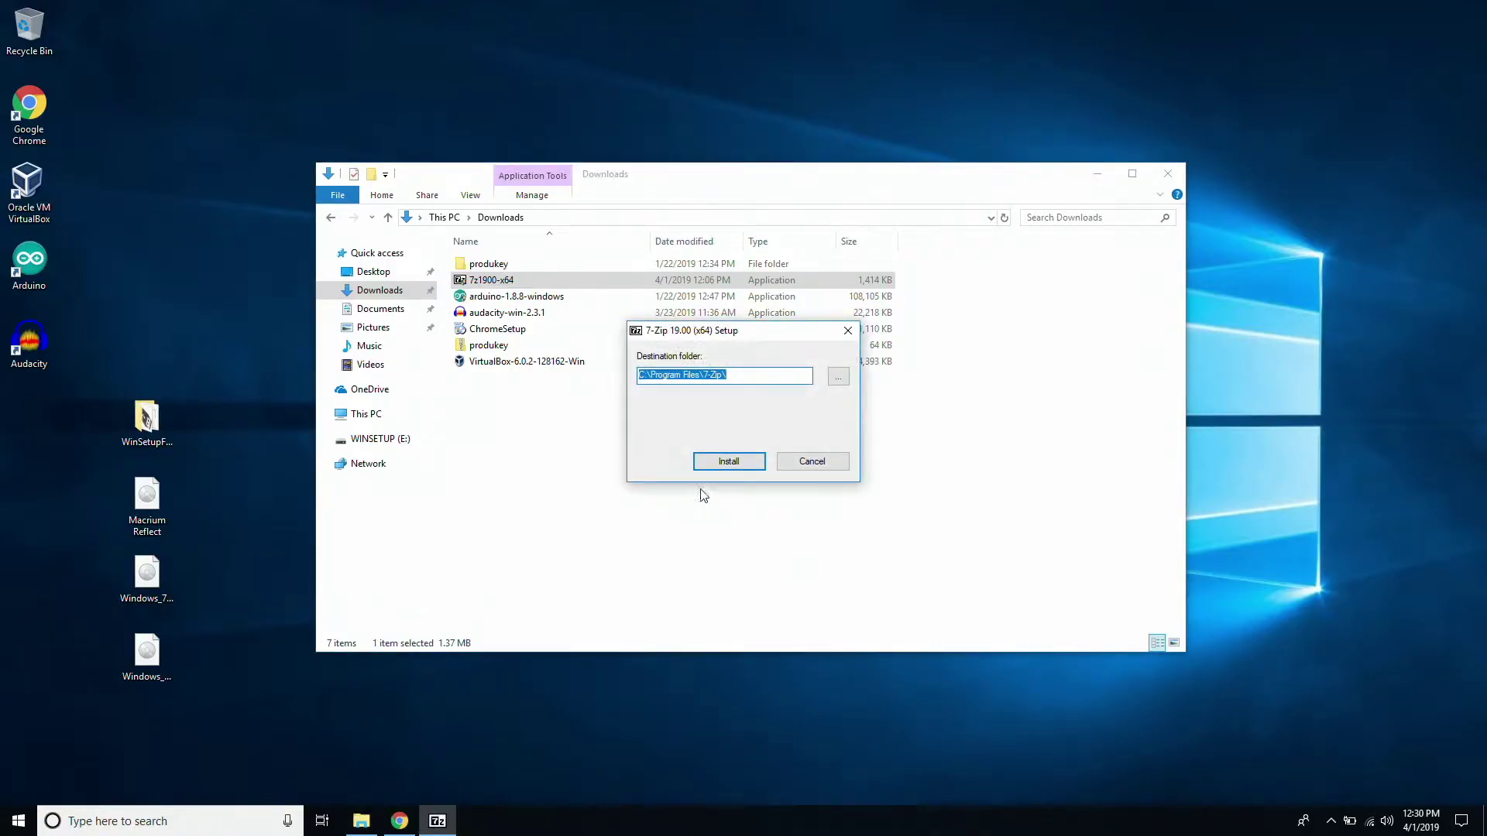
pyautogui.click(714, 466)
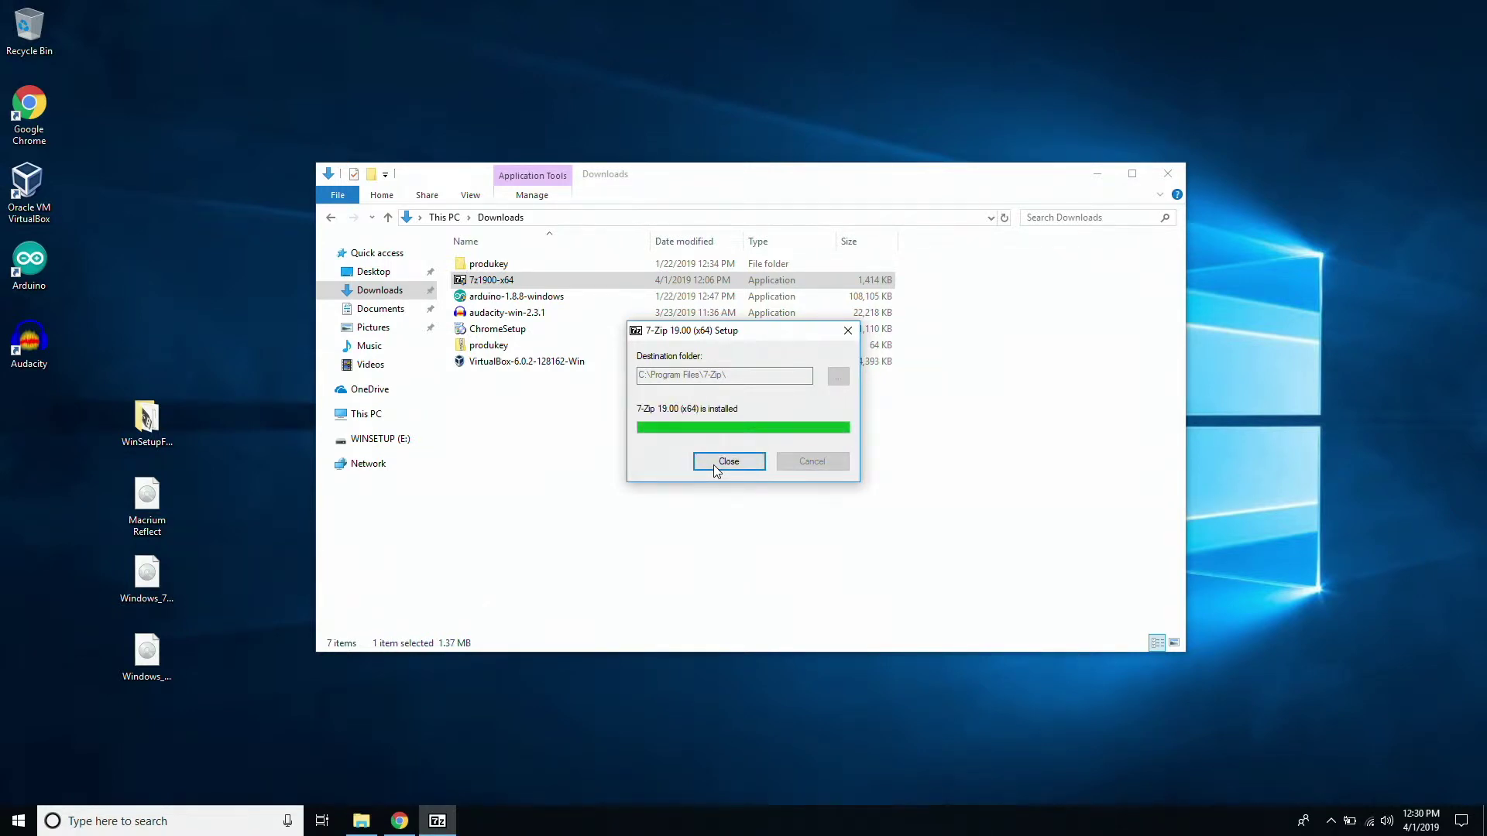
pyautogui.click(728, 462)
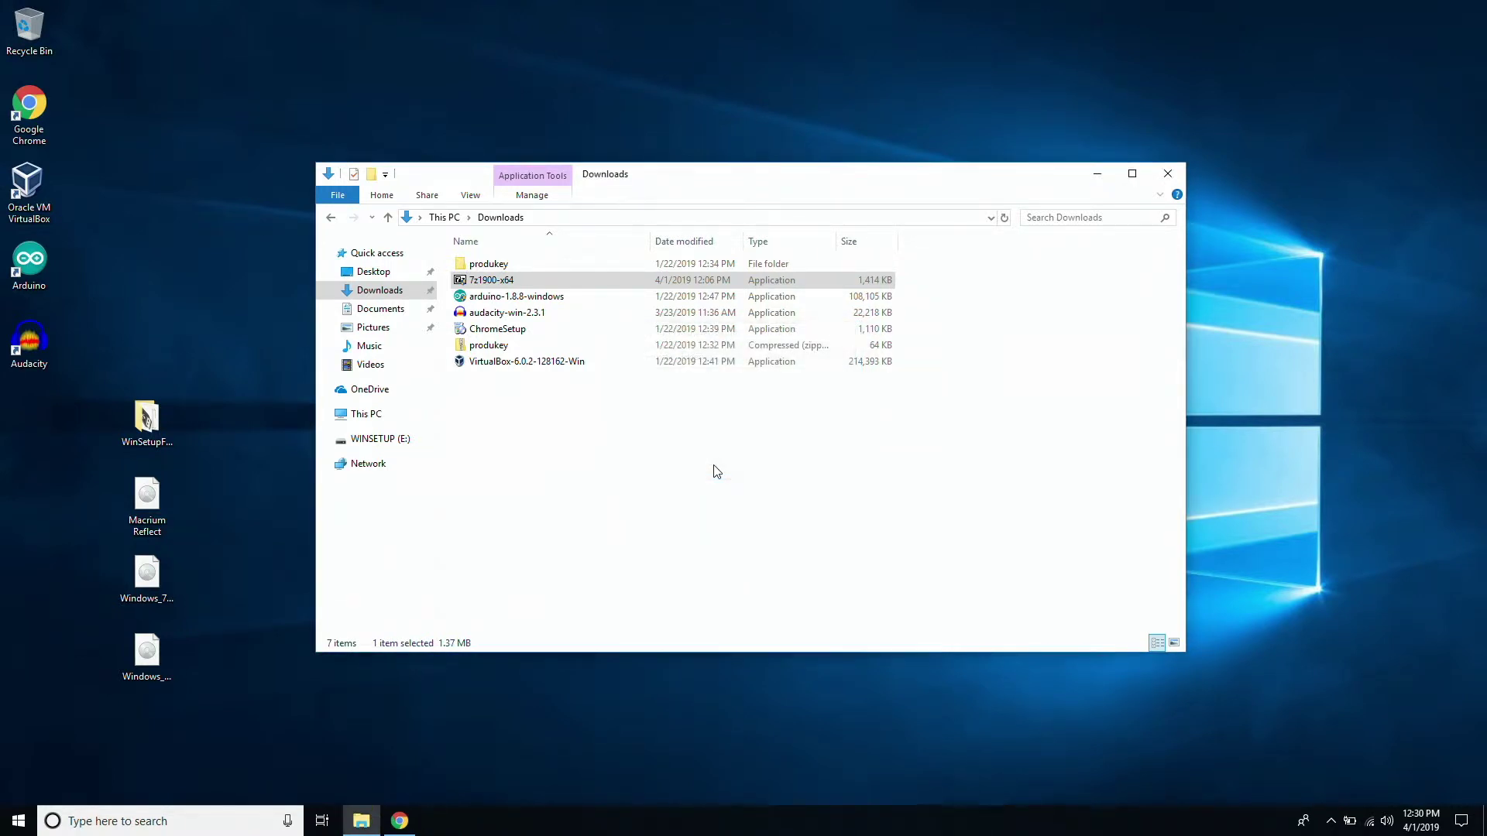
pyautogui.click(1165, 178)
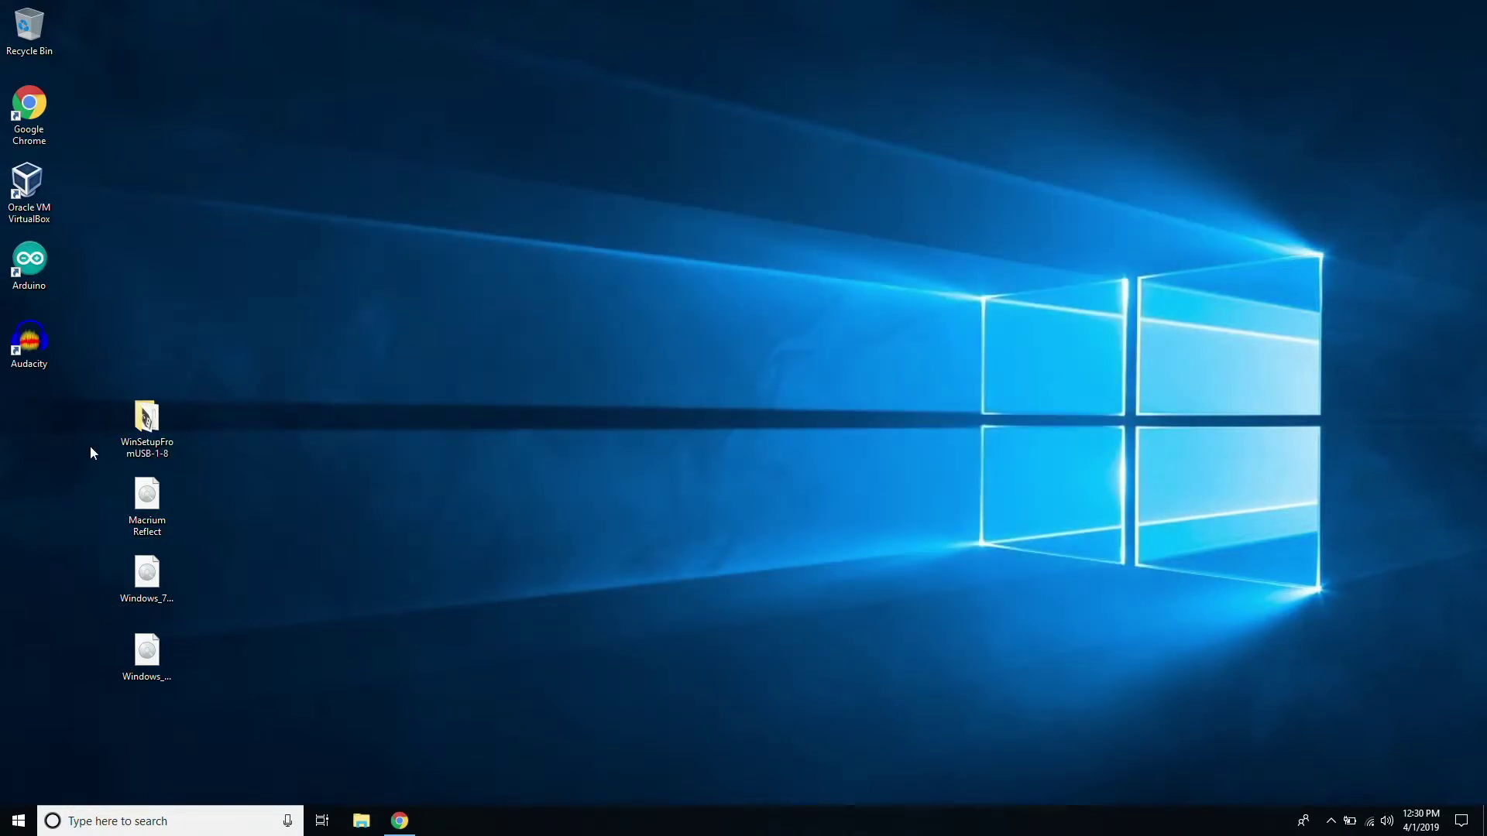
# Look through the WinSetupFromUSB-1-8 desktop folder and check the contents of the WINSETUP (E:) drive
pyautogui.click(135, 449)
pyautogui.press('Return')
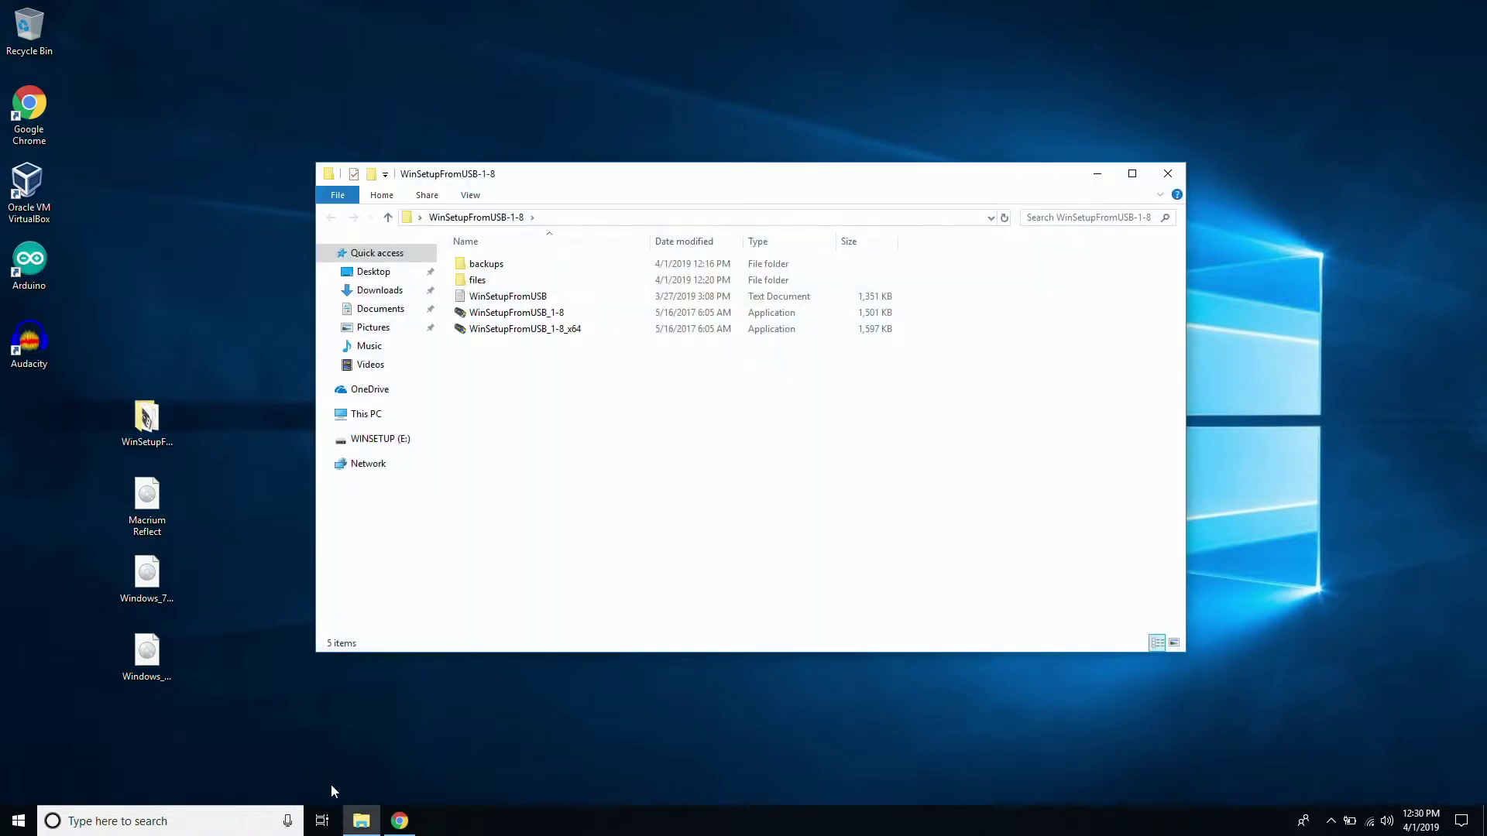
pyautogui.click(375, 441)
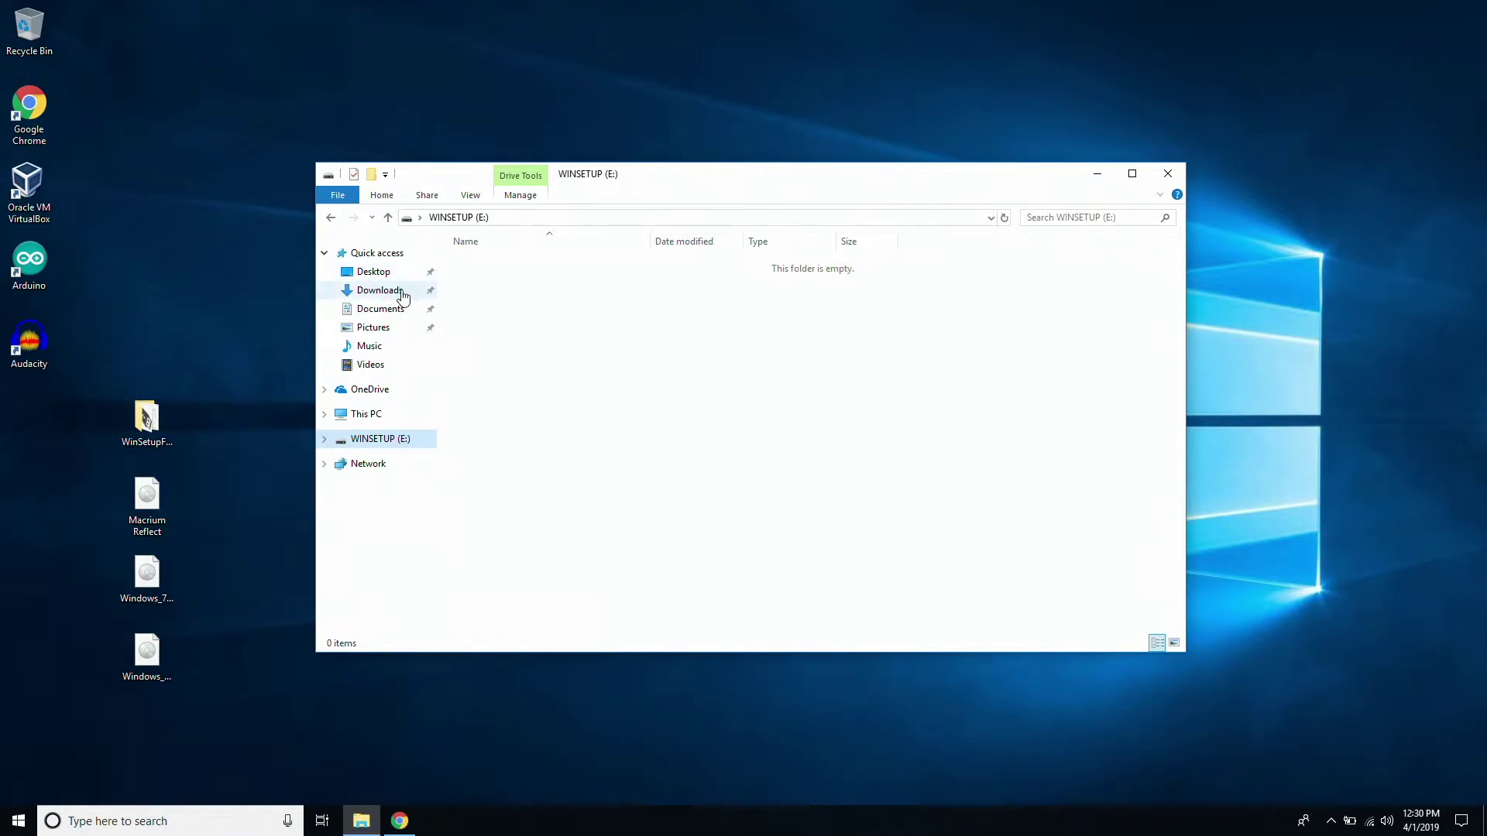
# Launch WinSetupFromUSB_1-8_x64 from the desktop folder, allowing device changes, and enable automatic FBinst formatting of the Samsung flash drive
pyautogui.click(159, 429)
pyautogui.doubleClick(146, 423)
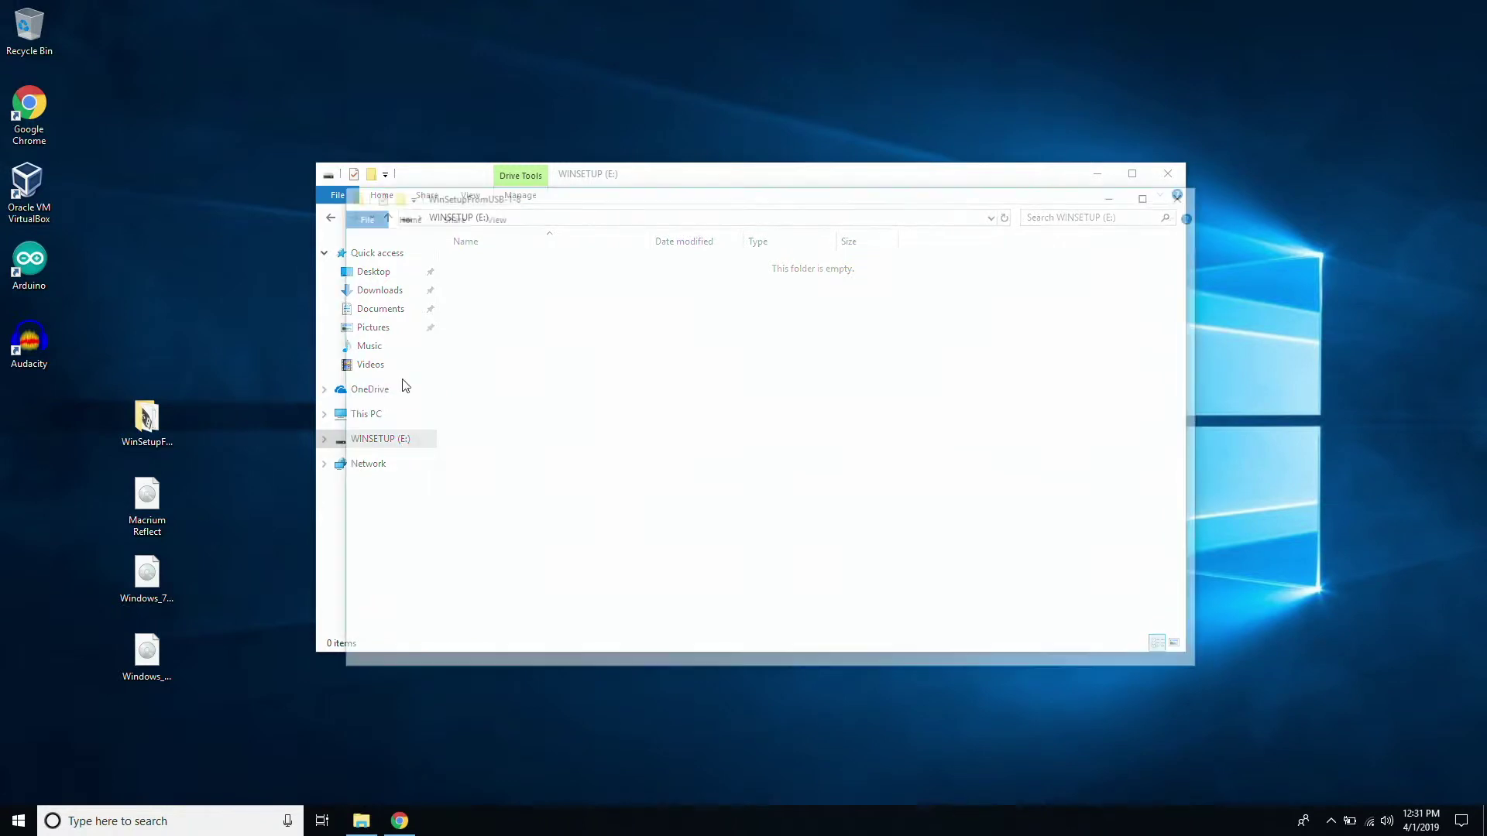
pyautogui.click(1168, 173)
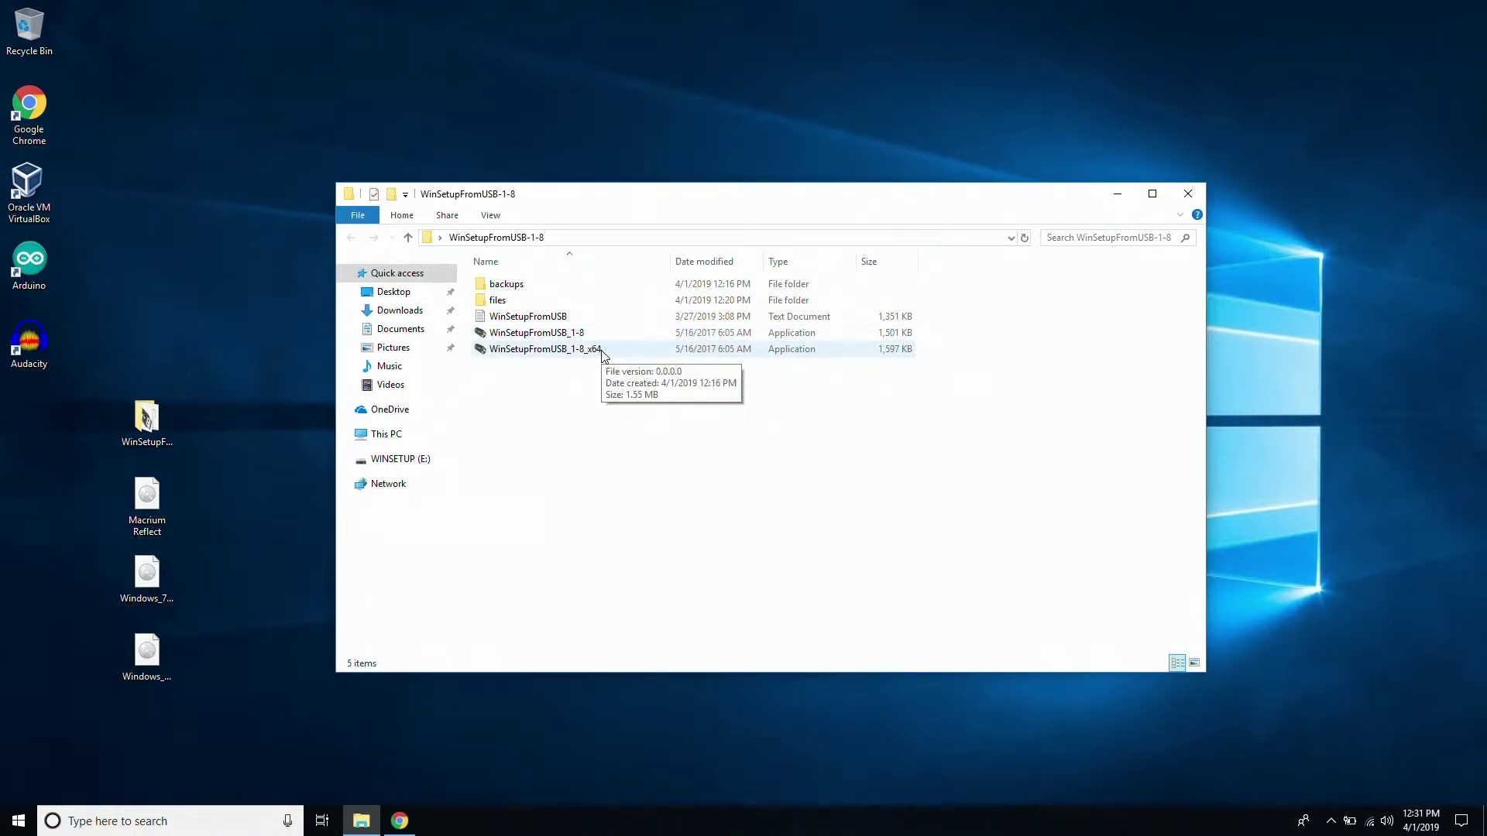
pyautogui.doubleClick(602, 353)
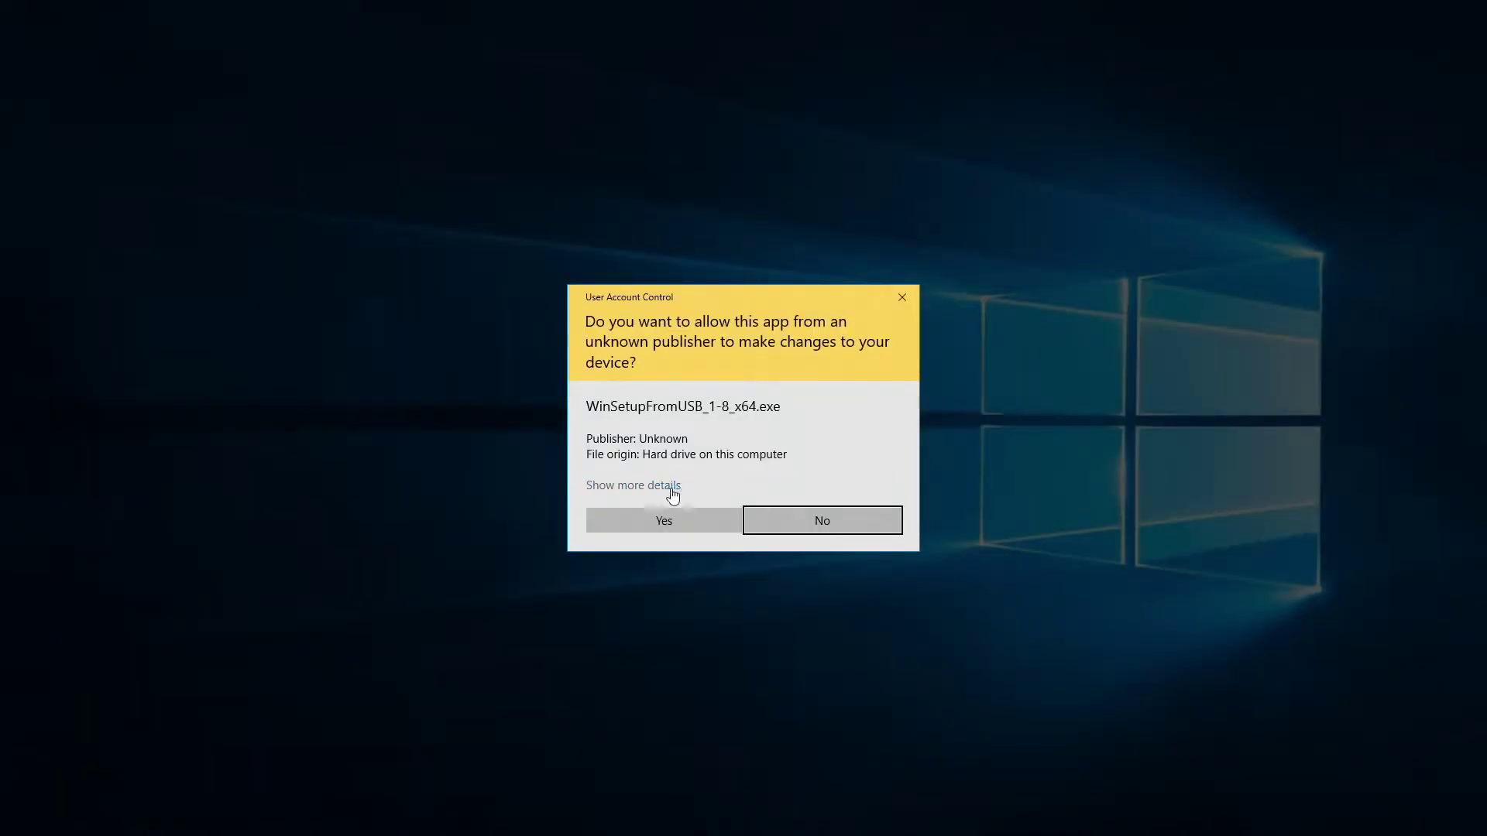
pyautogui.click(679, 521)
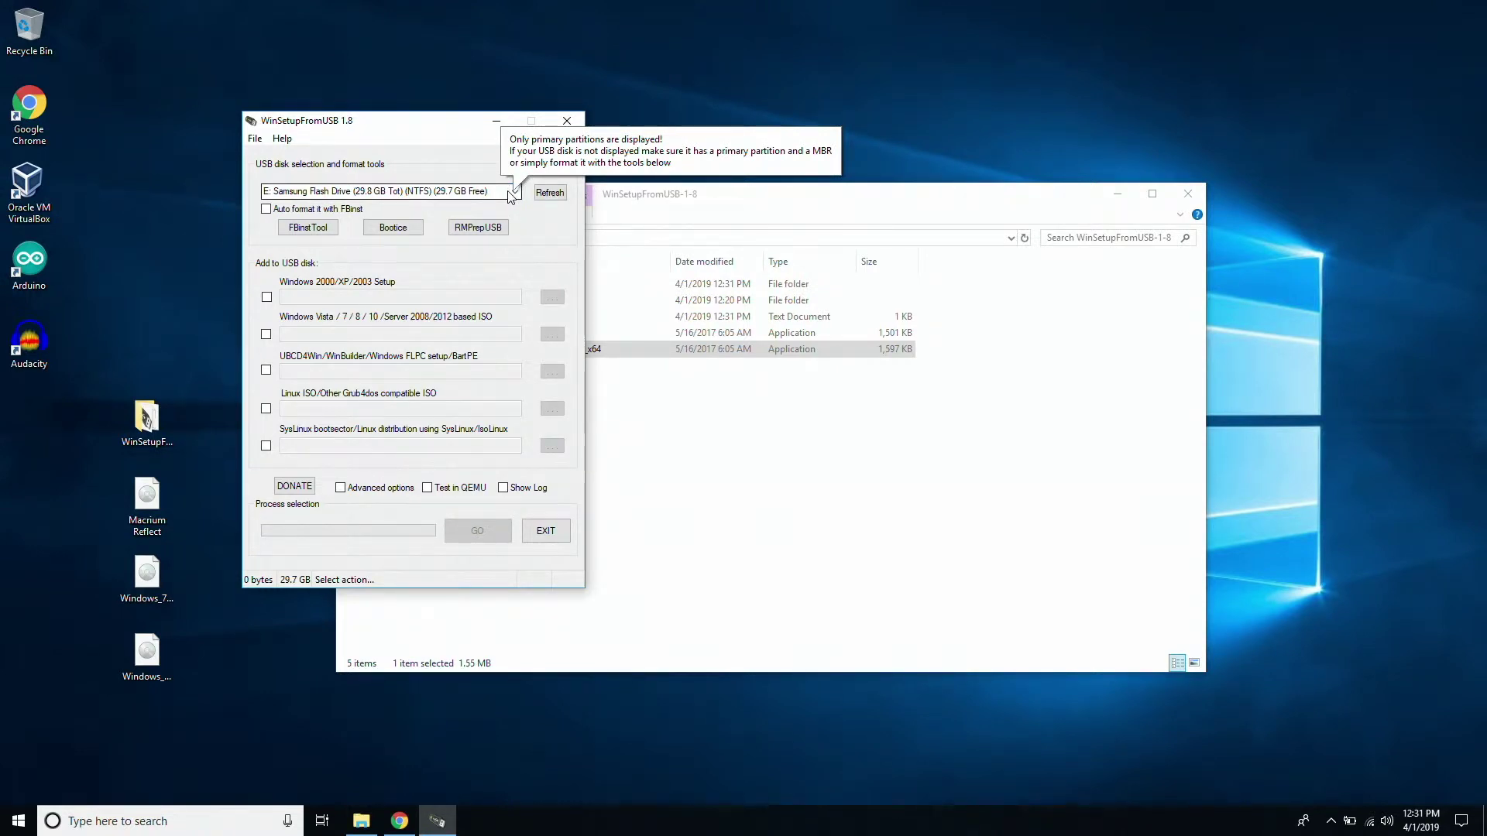
pyautogui.click(313, 211)
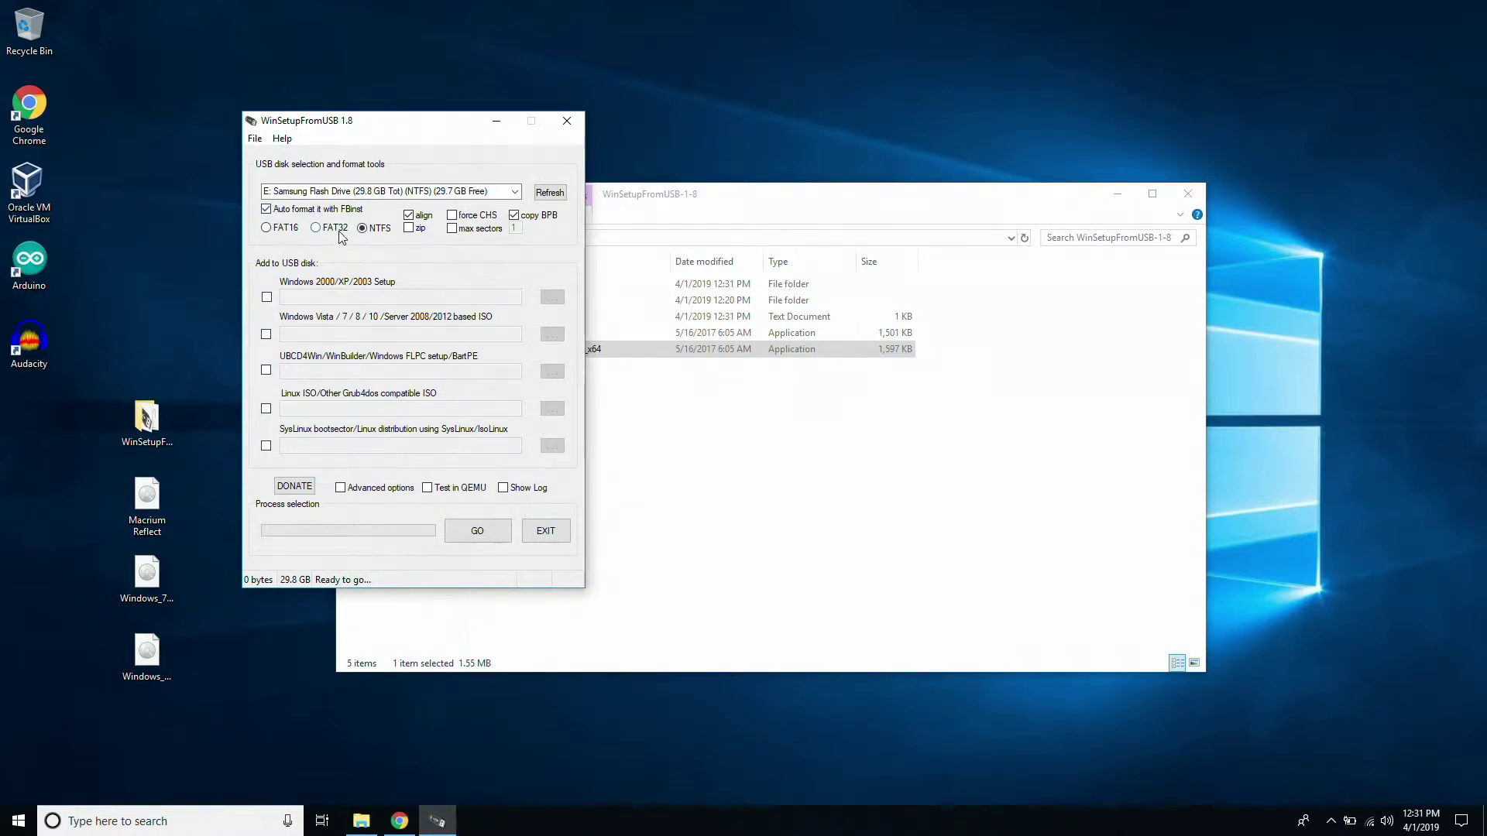
pyautogui.click(266, 297)
pyautogui.click(551, 296)
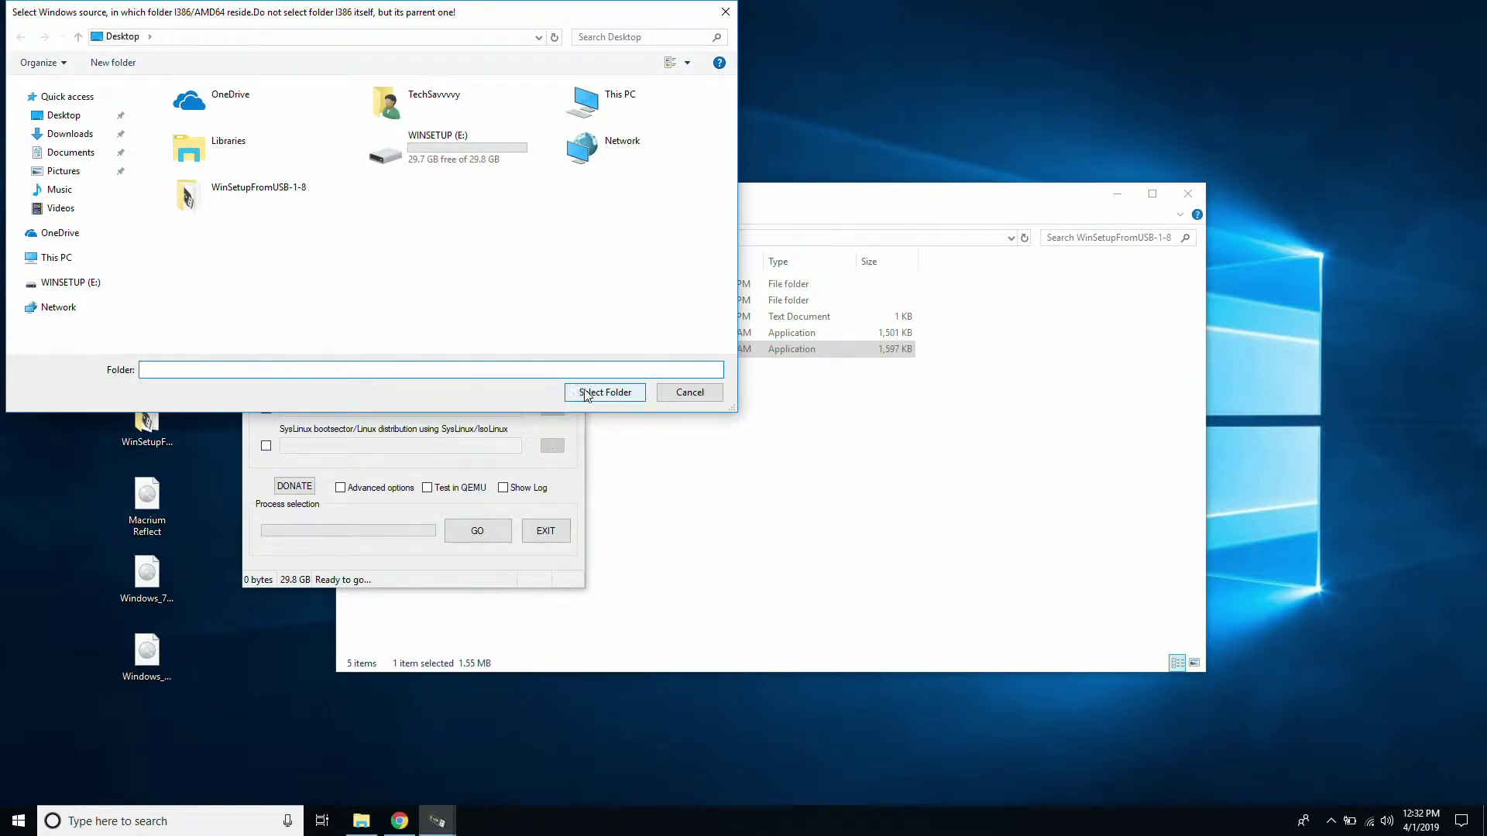
pyautogui.click(239, 209)
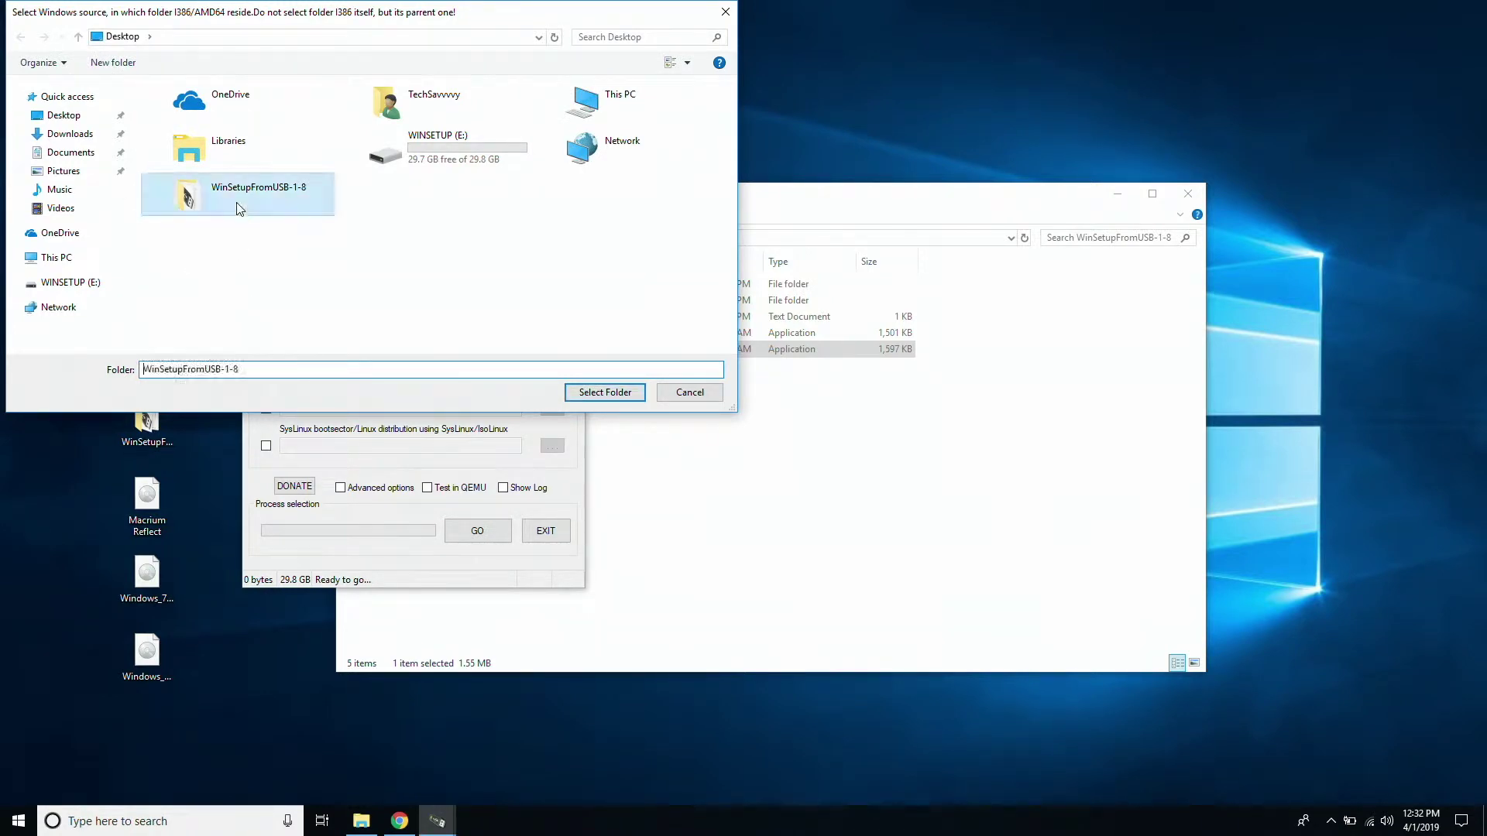
pyautogui.doubleClick(236, 202)
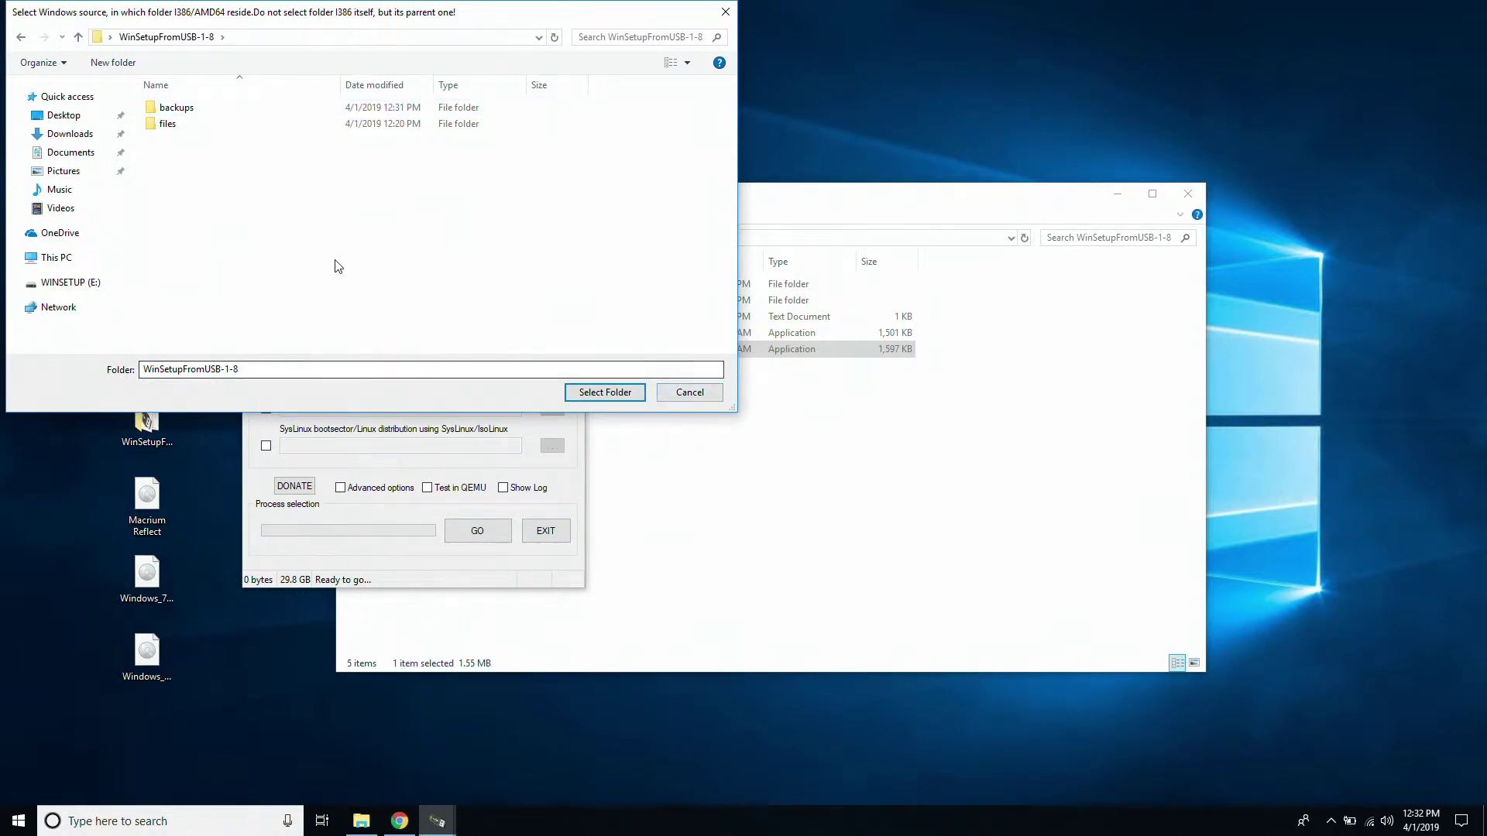
pyautogui.click(67, 118)
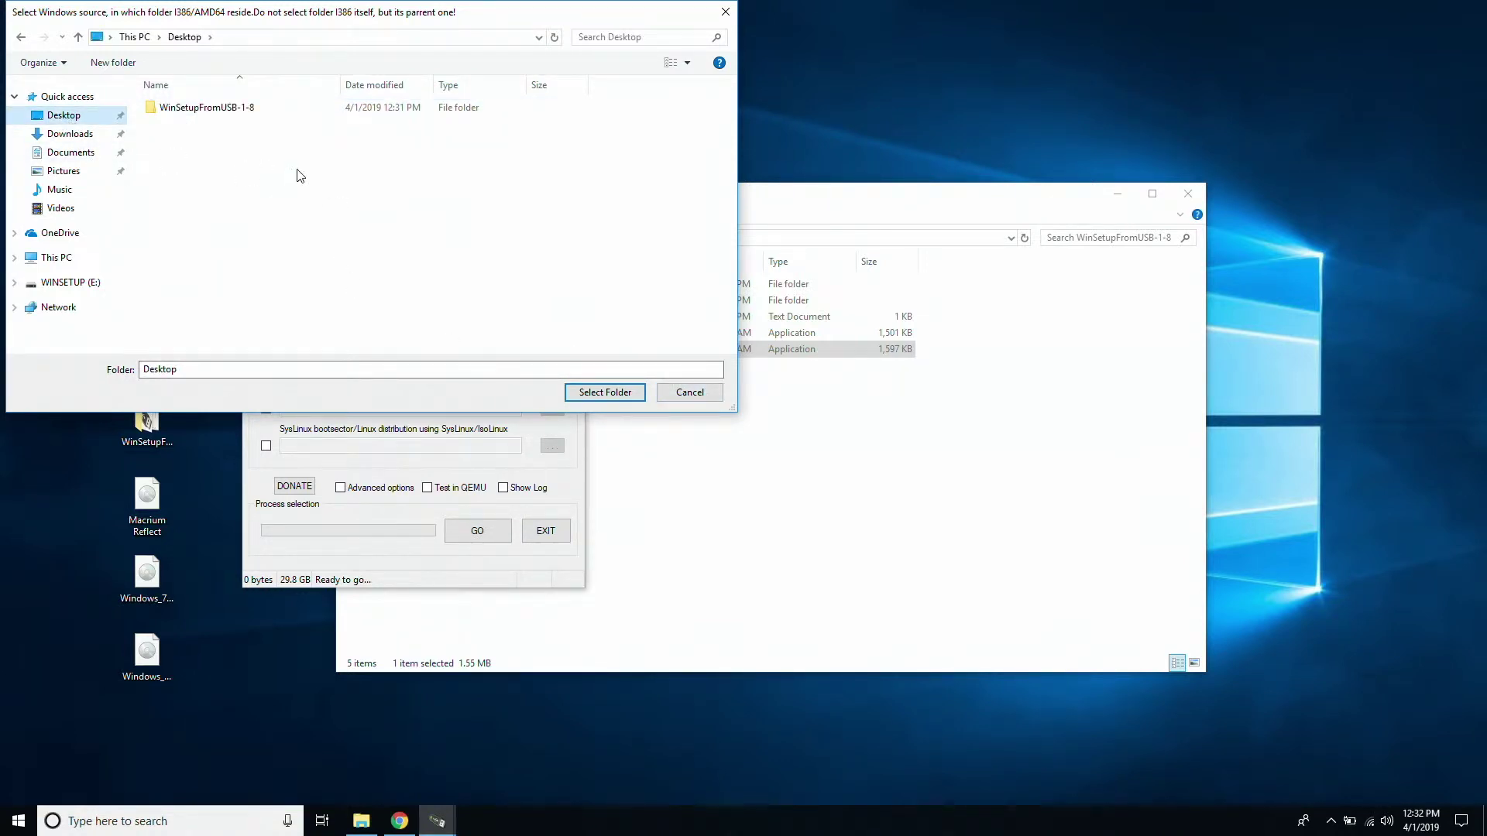
pyautogui.click(685, 398)
# Add the desktop image Windows_7_64-bit_Professional_x64.iso as the Windows Vista/7/8/10 source, accepting the UEFI support notice
pyautogui.click(267, 336)
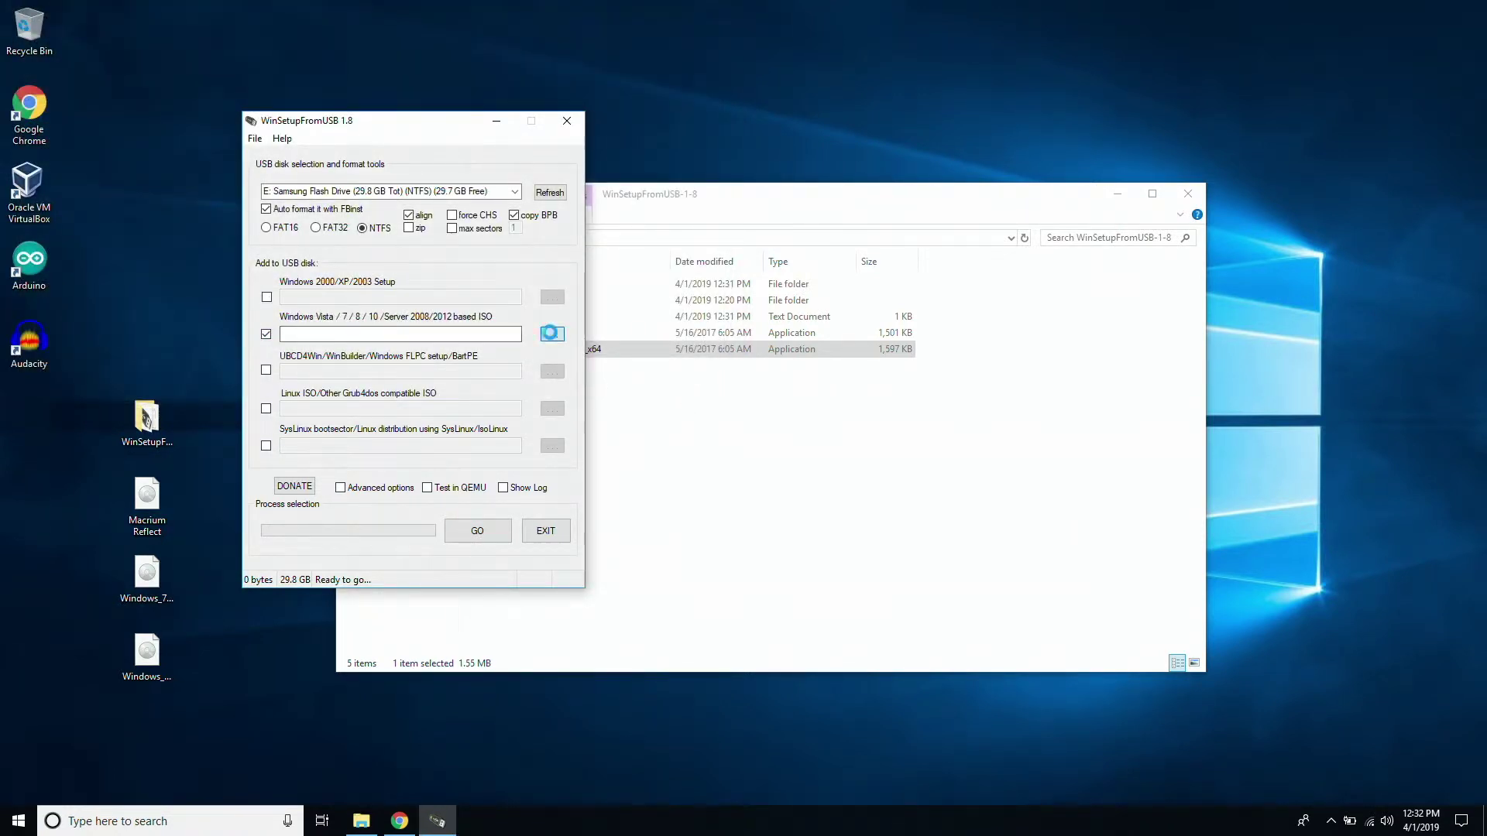
pyautogui.click(552, 334)
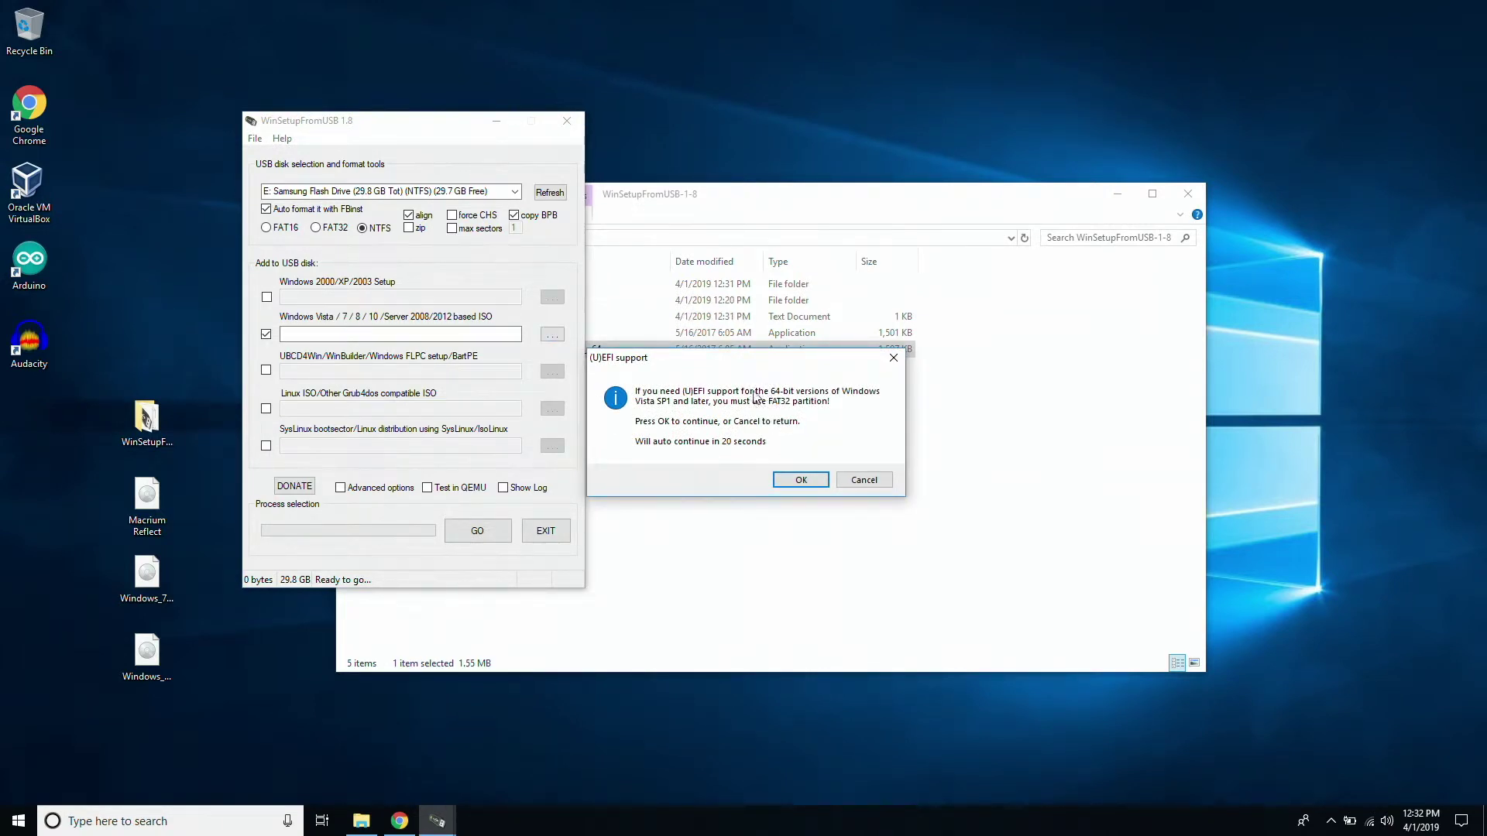
pyautogui.click(796, 480)
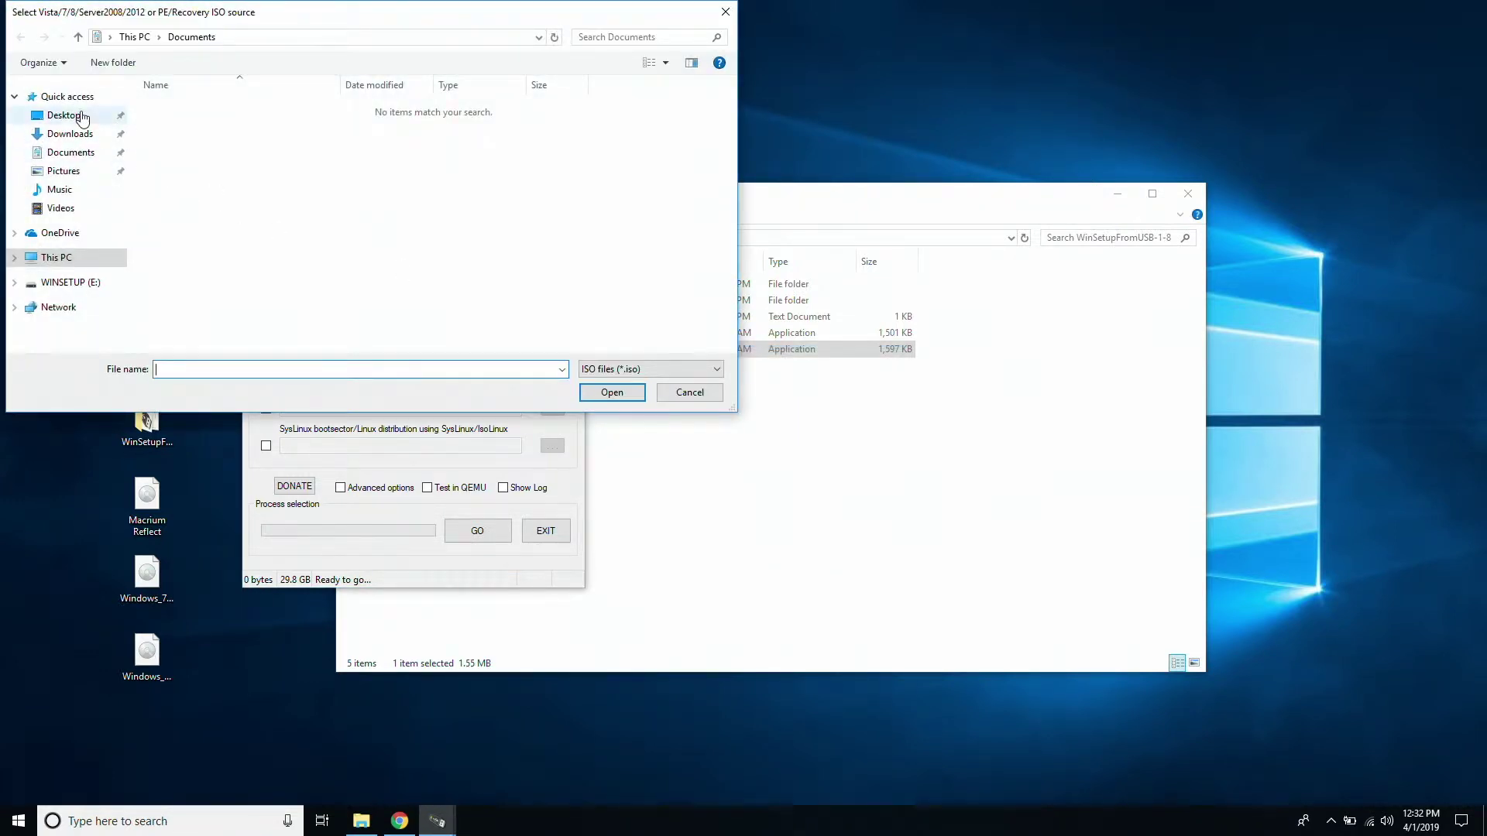
pyautogui.click(64, 115)
pyautogui.doubleClick(218, 141)
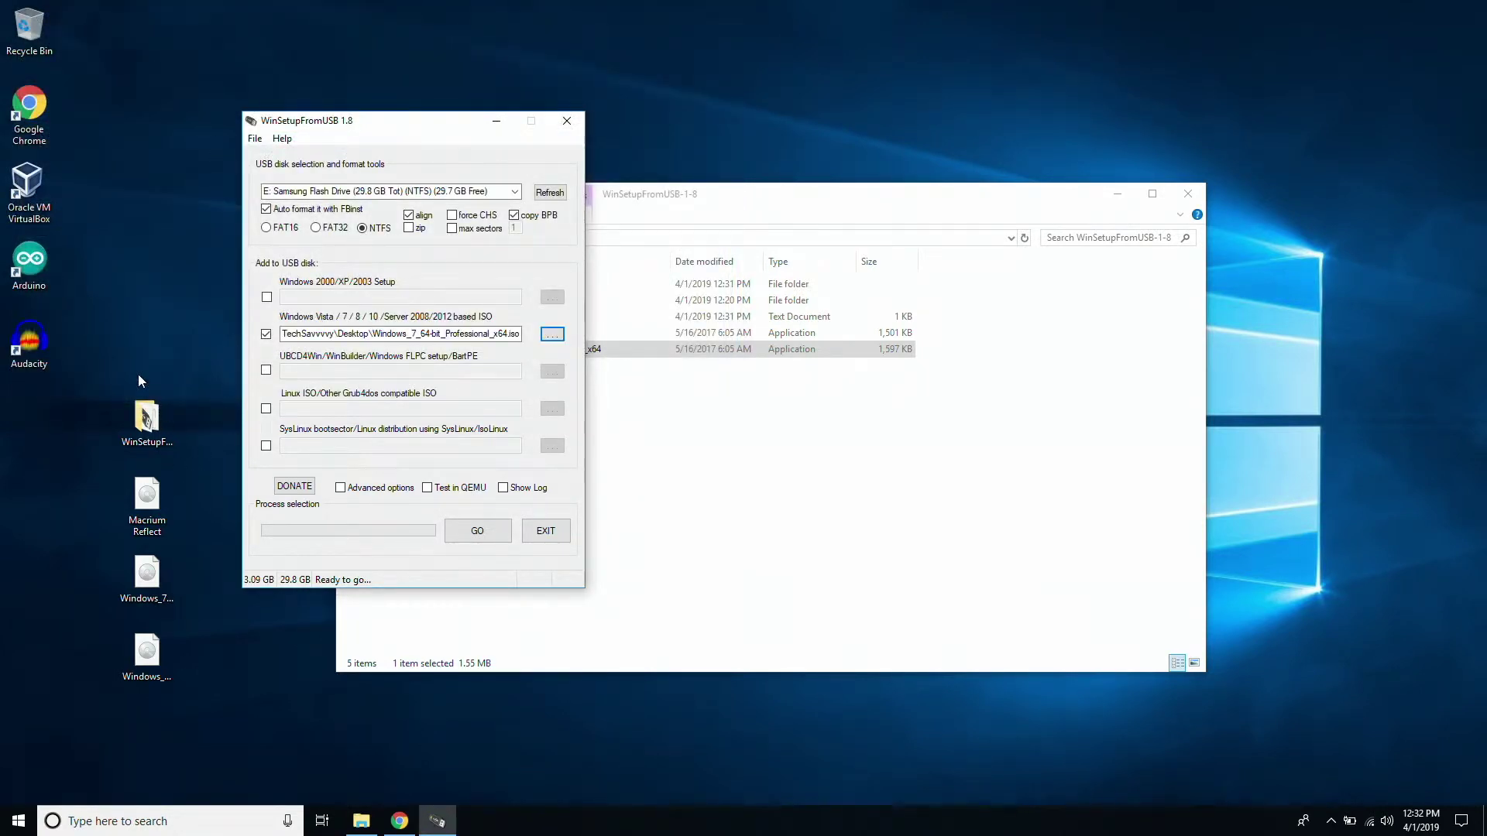
# Find 7-Zip File Manager through the Windows search and open it
pyautogui.click(705, 530)
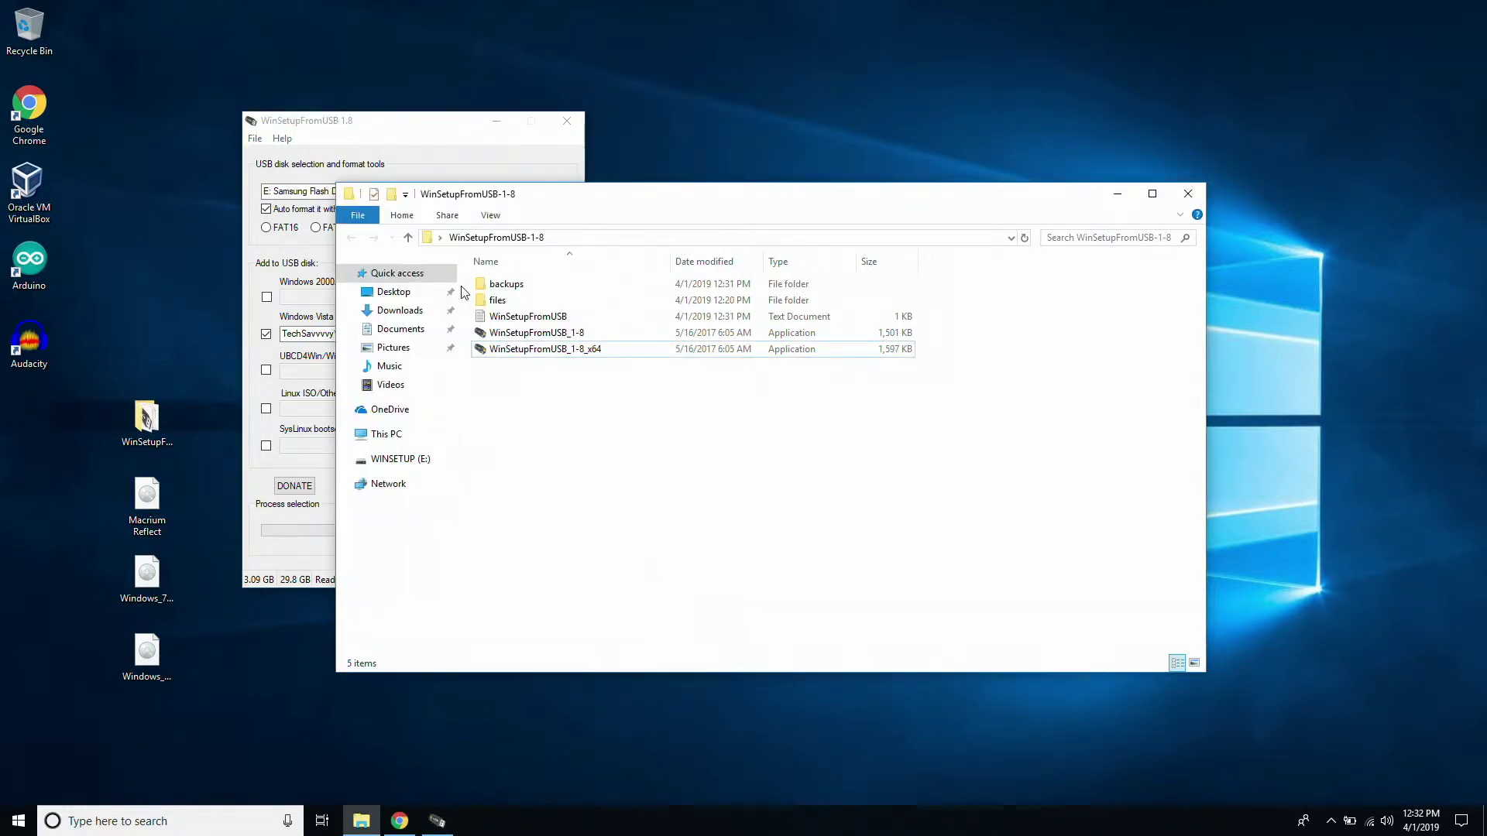
pyautogui.click(161, 822)
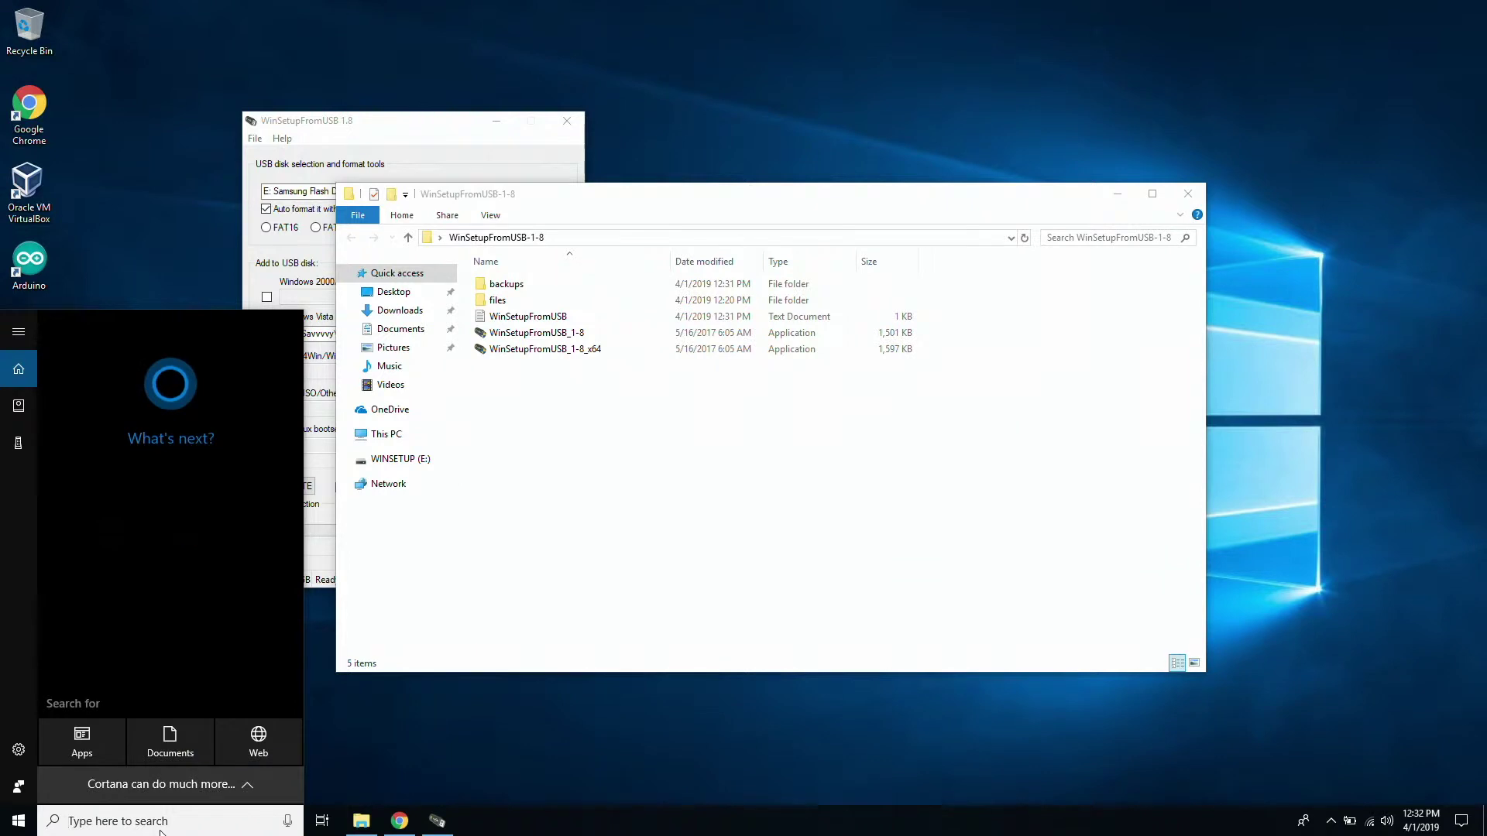
pyautogui.write('7')
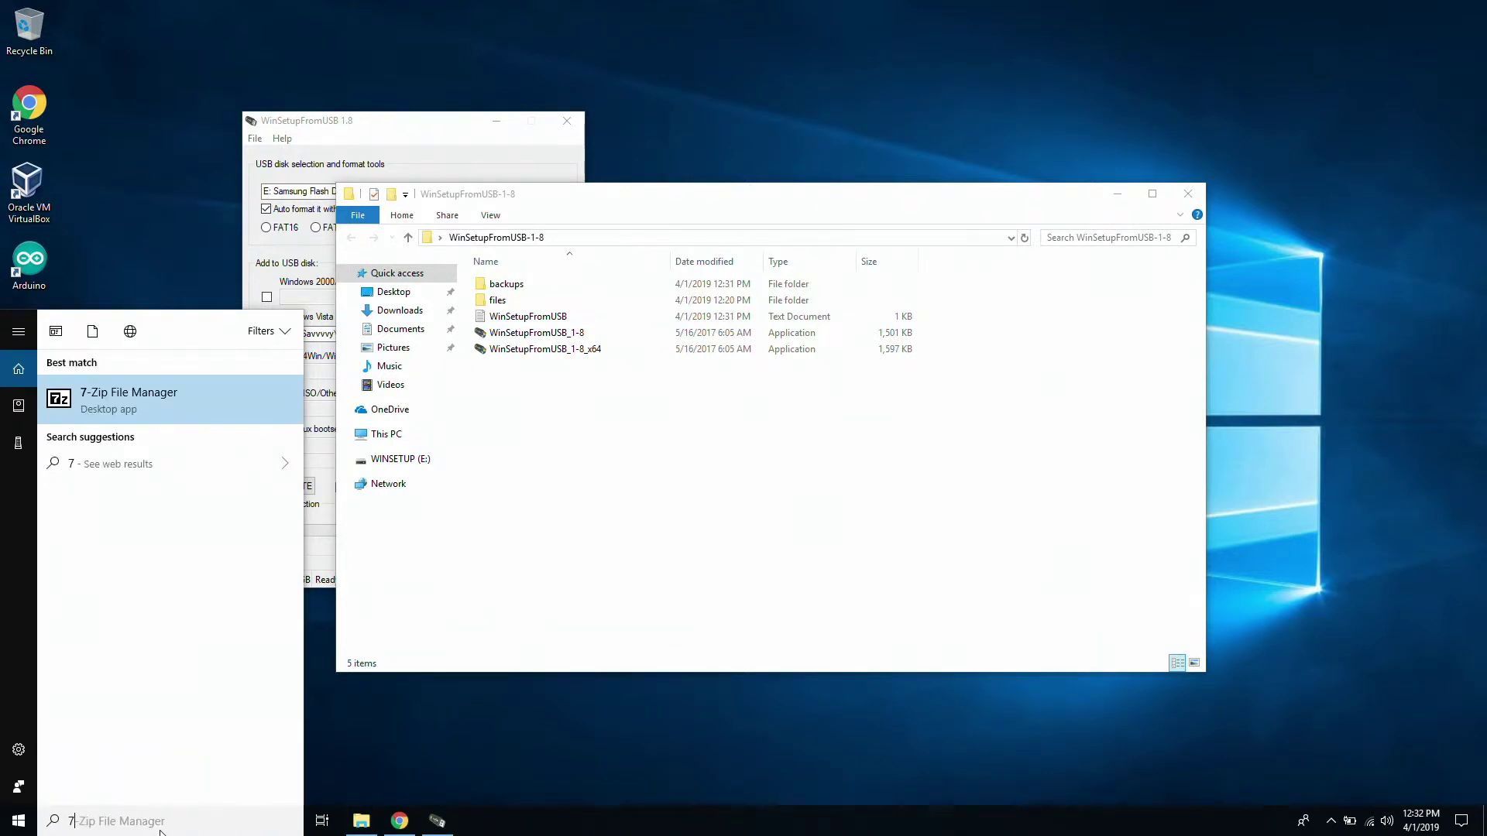
pyautogui.click(165, 398)
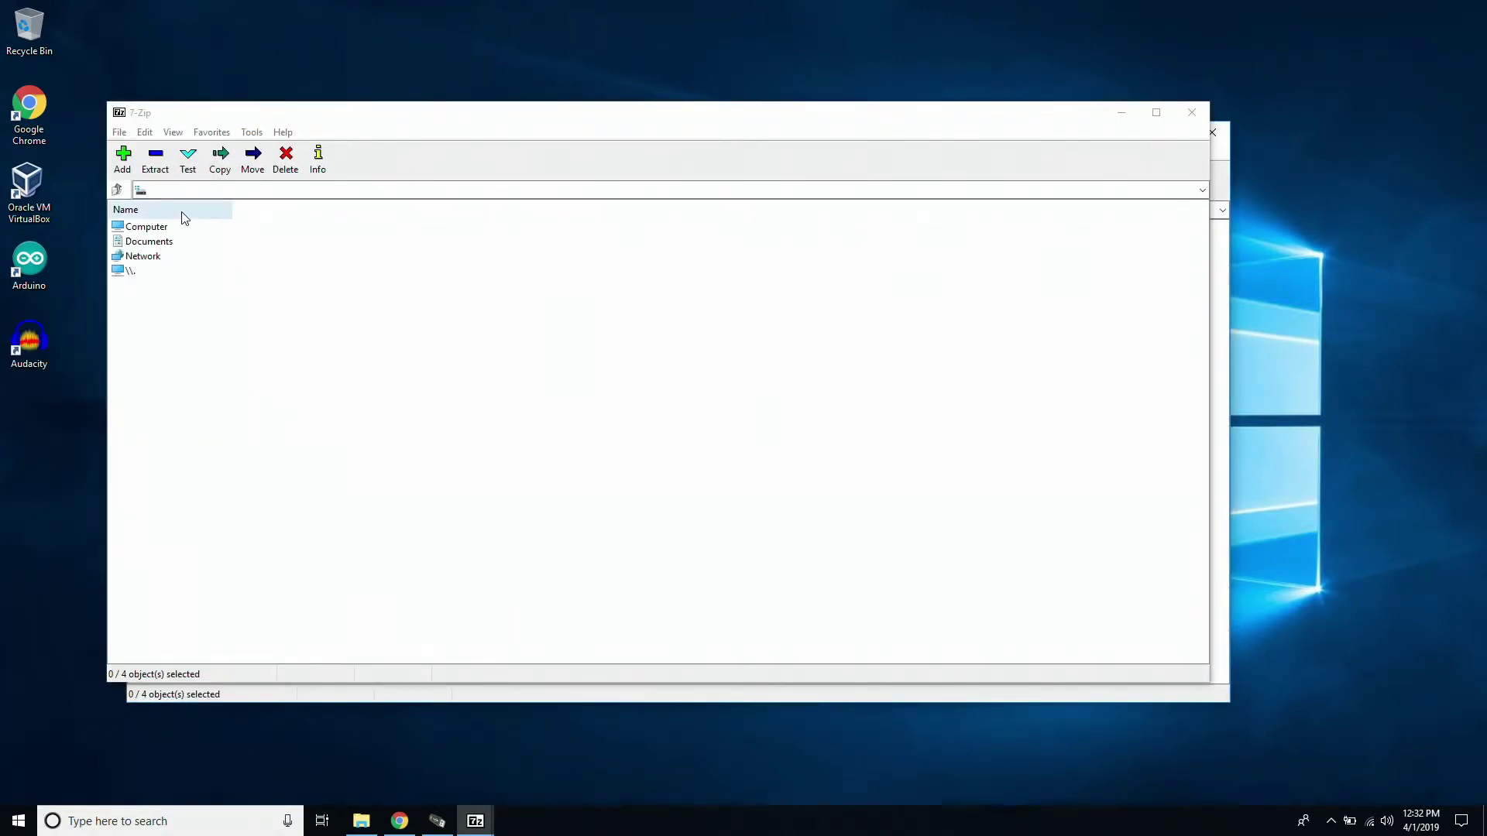
# Browse 7-Zip to the current user's Desktop folder on drive C:
pyautogui.click(155, 230)
pyautogui.doubleClick(154, 230)
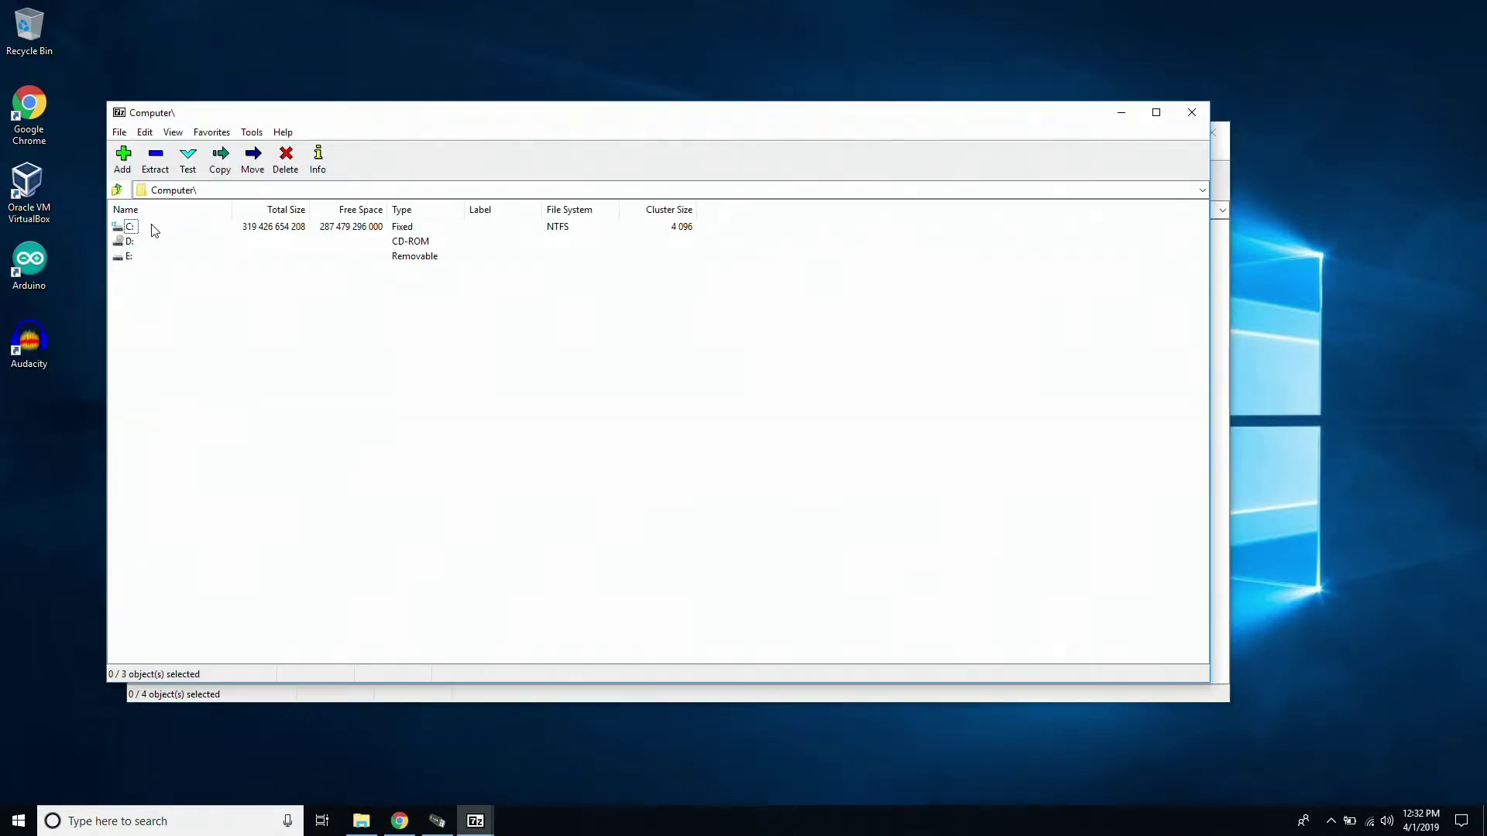
pyautogui.click(134, 229)
pyautogui.doubleClick(133, 228)
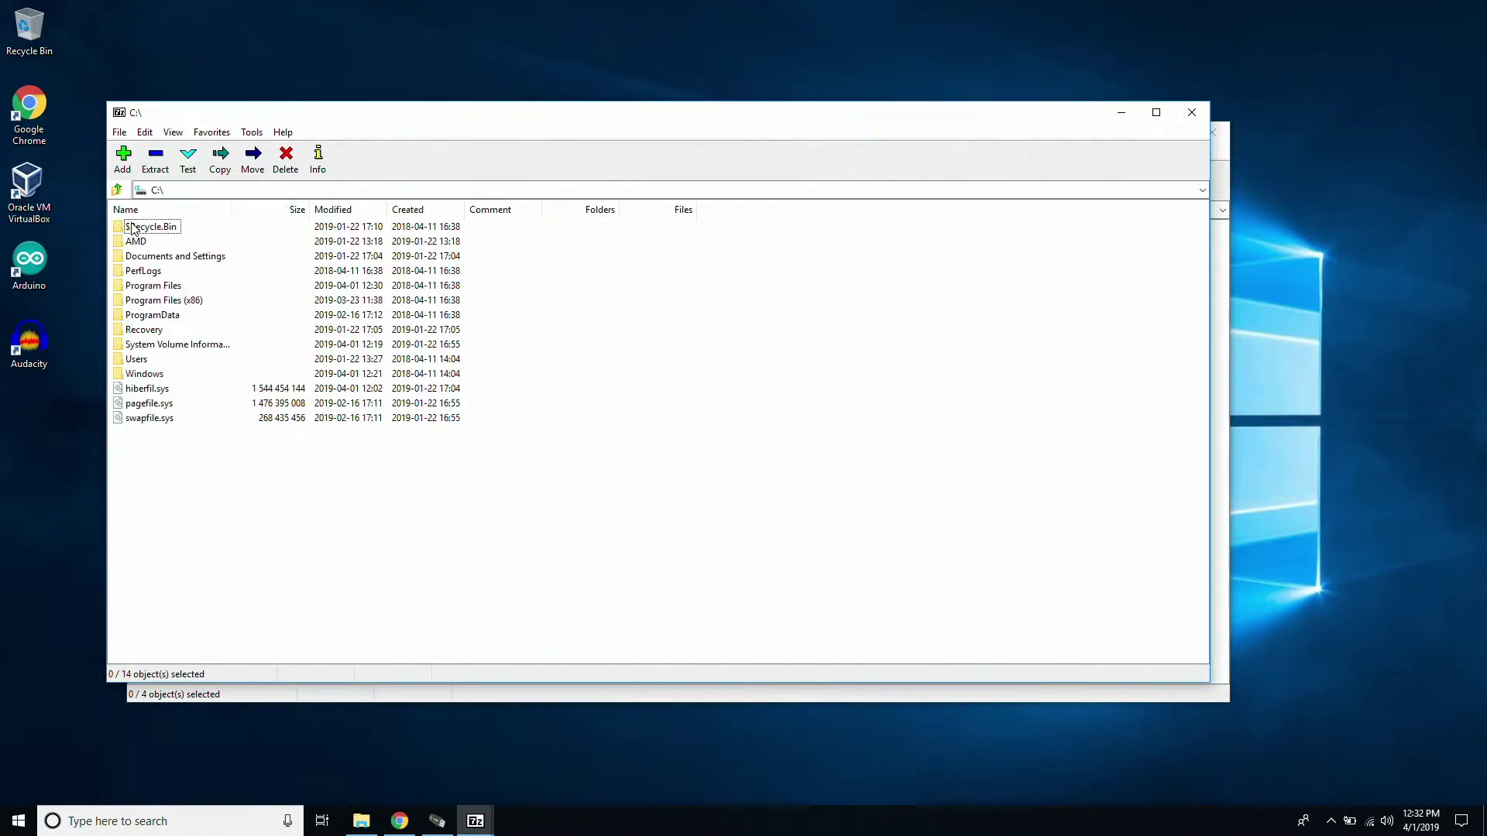
pyautogui.doubleClick(147, 364)
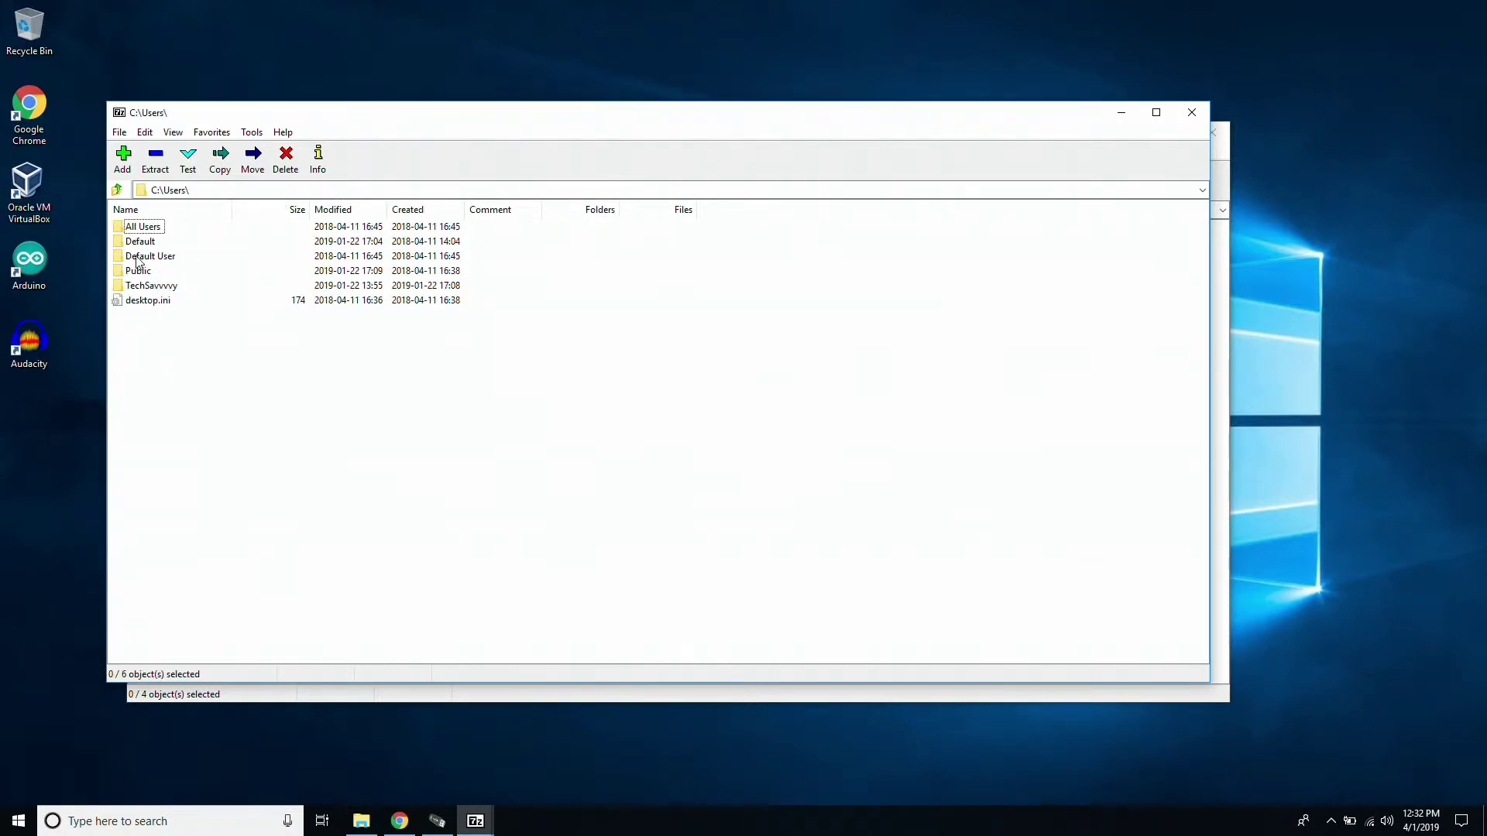
pyautogui.click(151, 286)
pyautogui.doubleClick(151, 288)
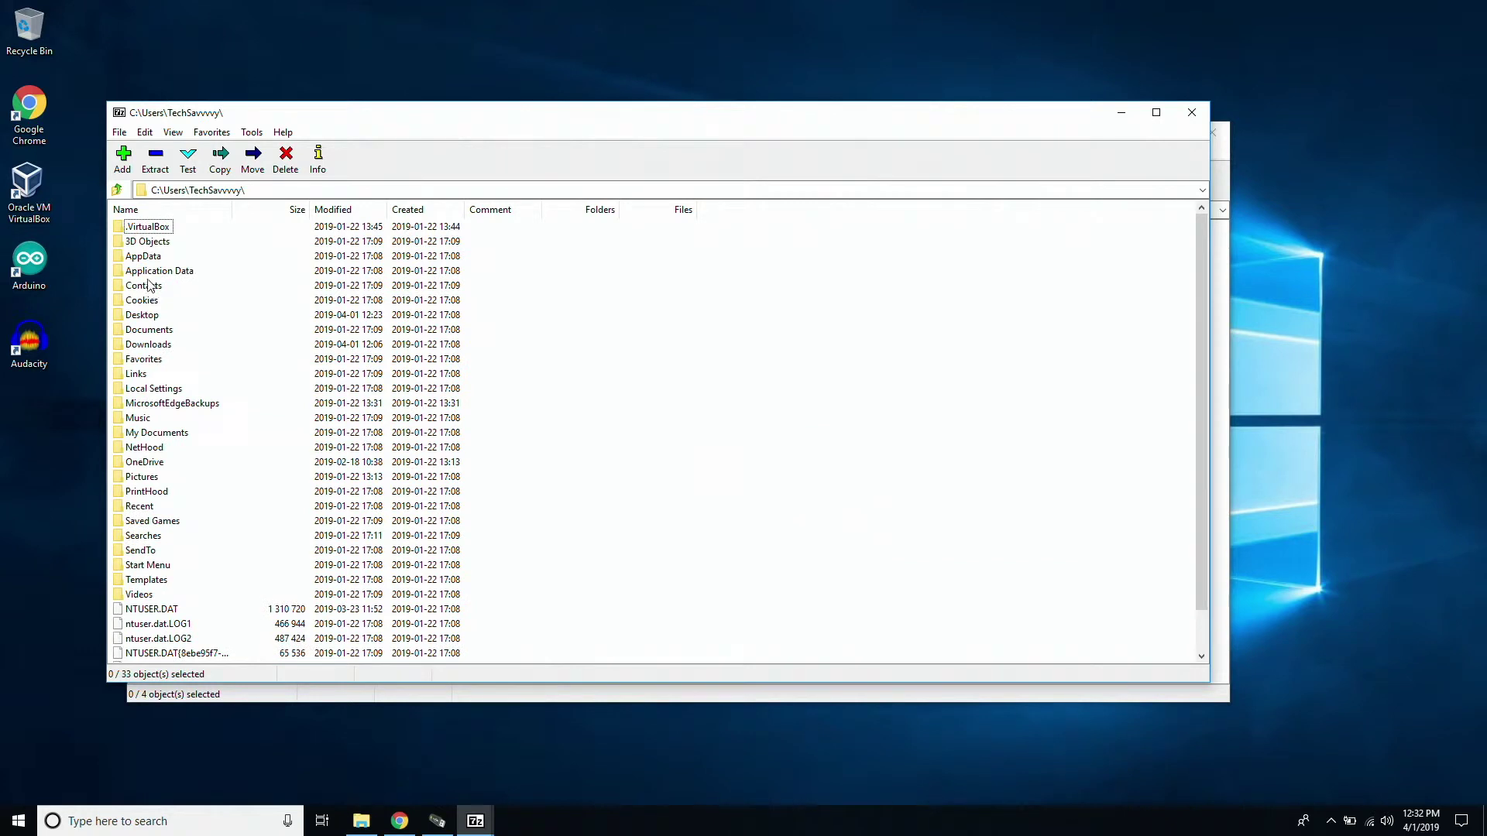
pyautogui.click(144, 316)
pyautogui.doubleClick(143, 315)
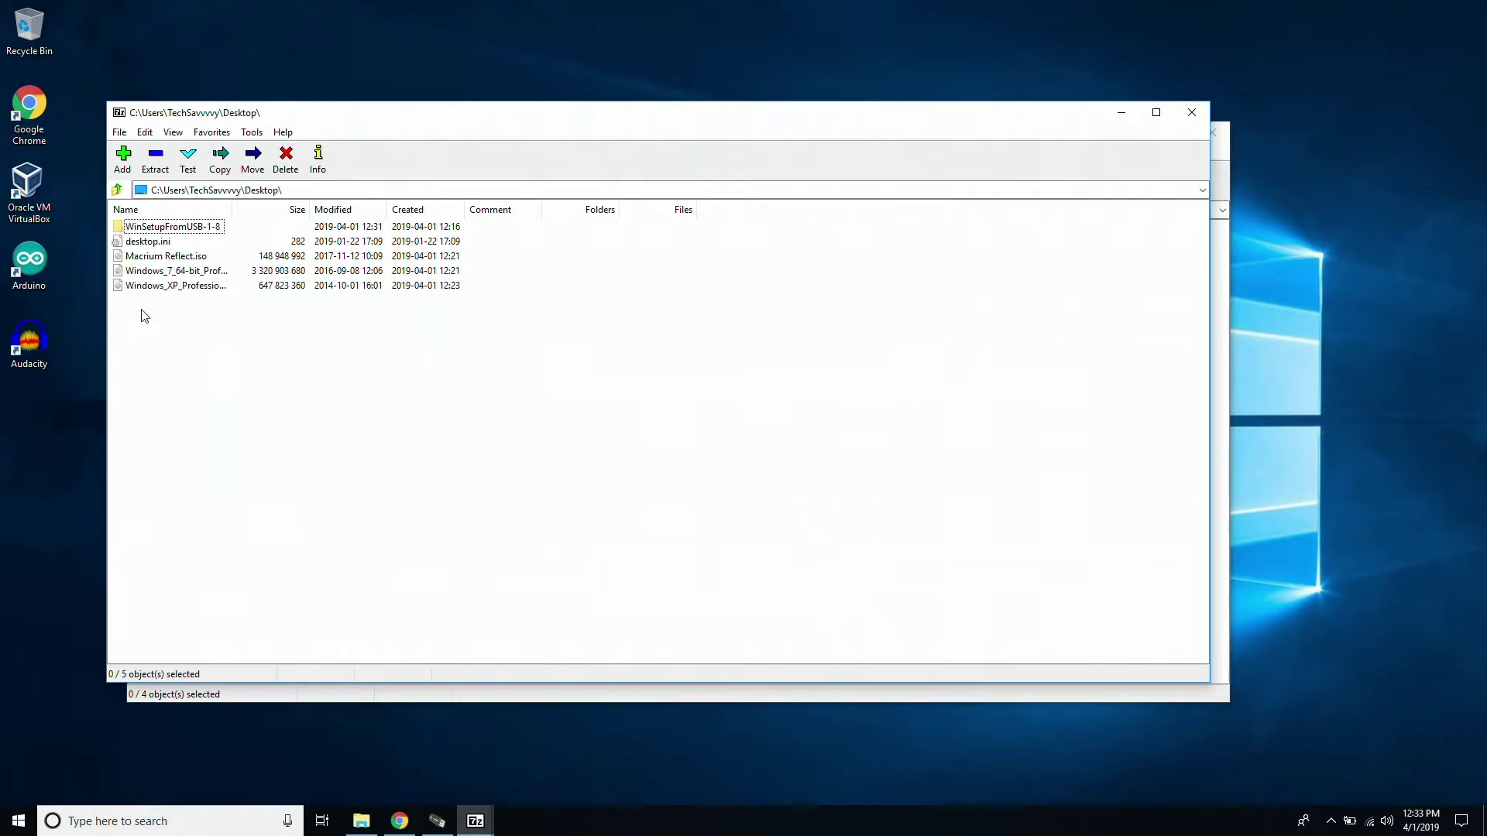
# Extract Windows_XP_Professional_SP3_Nov_2013_Incl_SATA_Drivers.iso into its own folder on the desktop with the default extraction options, and dismiss the finished report
pyautogui.click(163, 288)
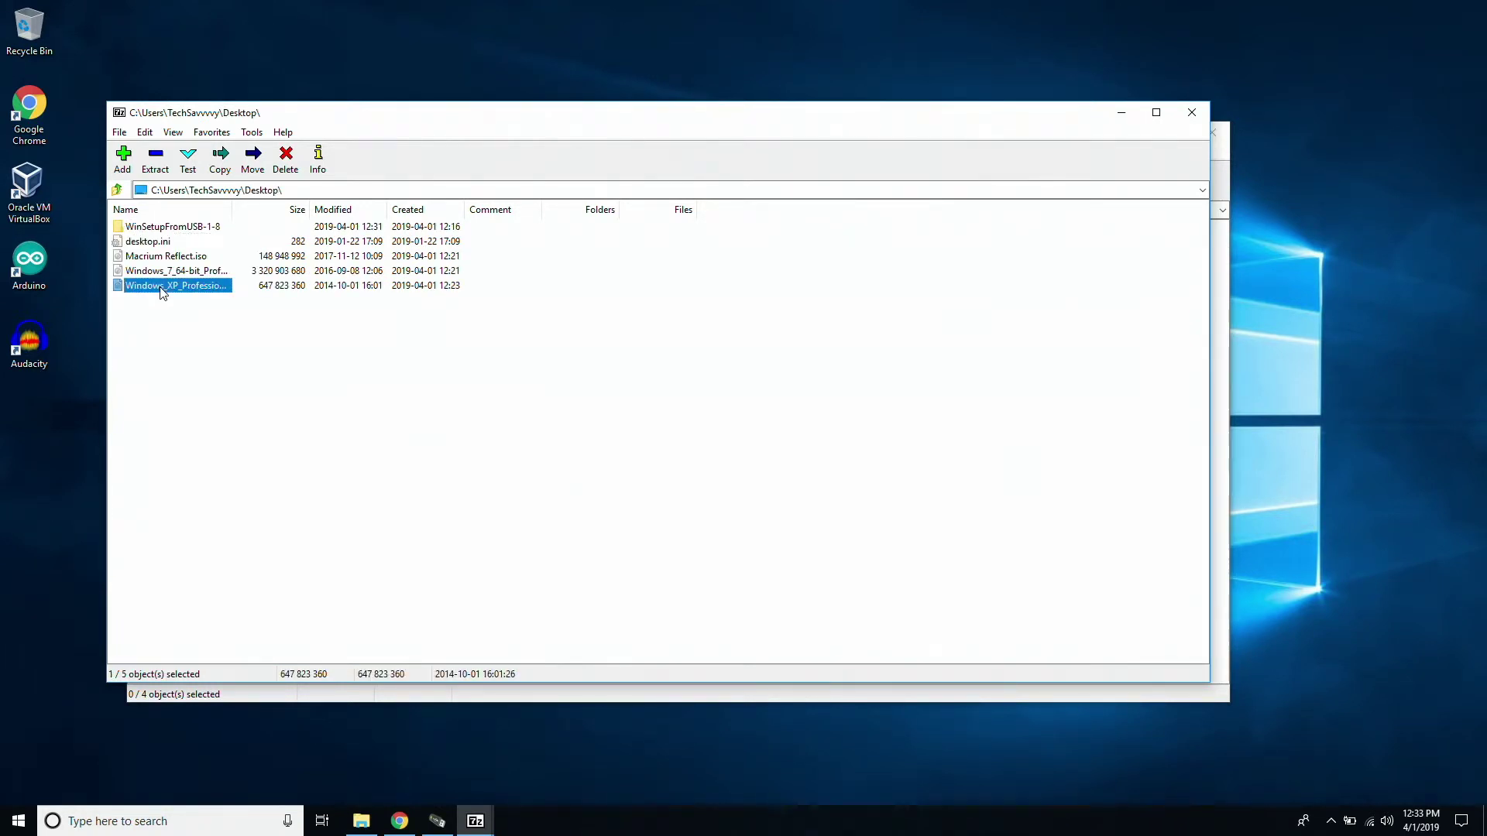
pyautogui.click(157, 163)
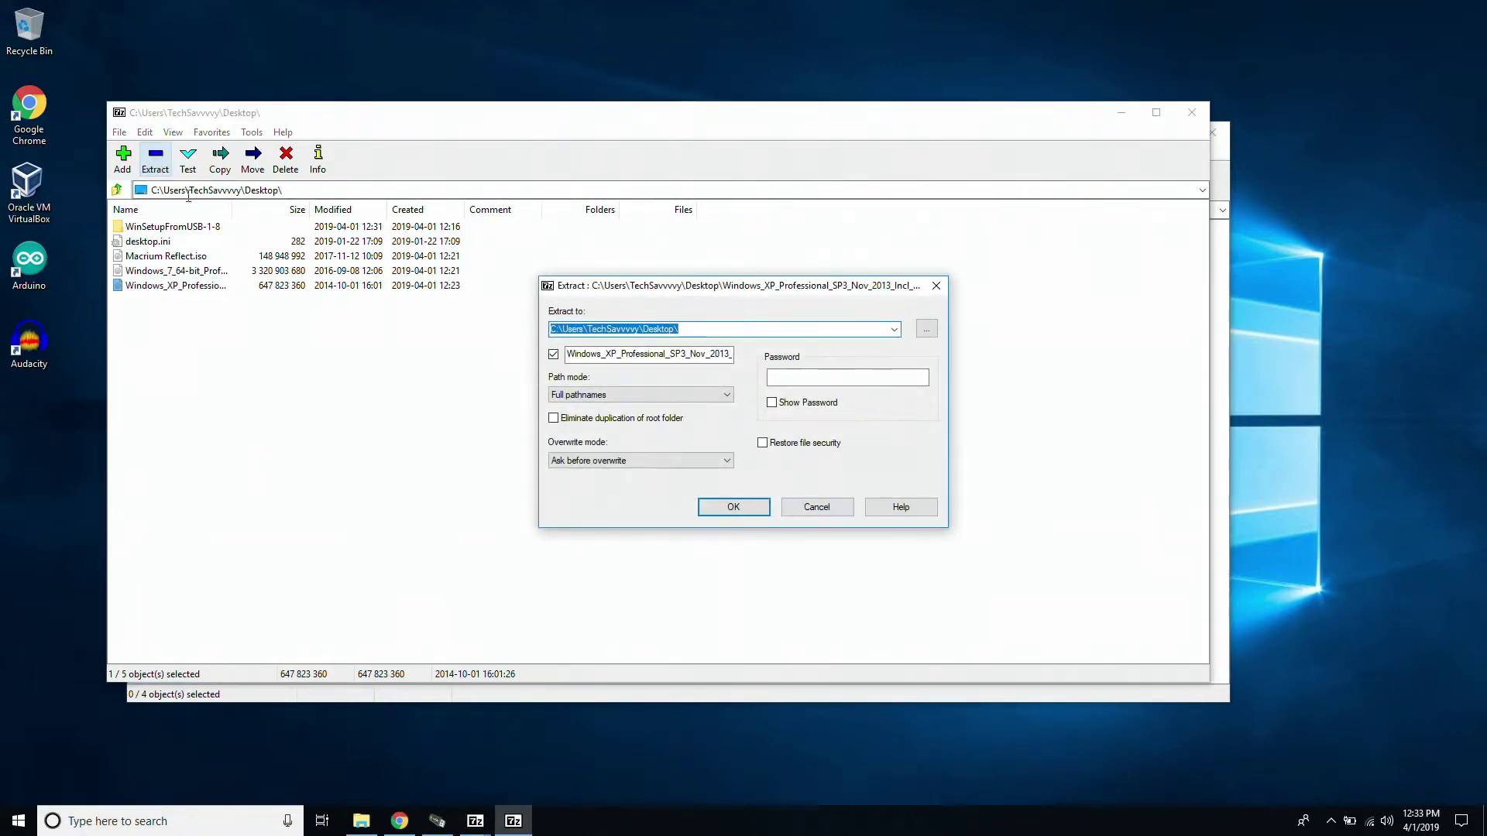
pyautogui.click(734, 508)
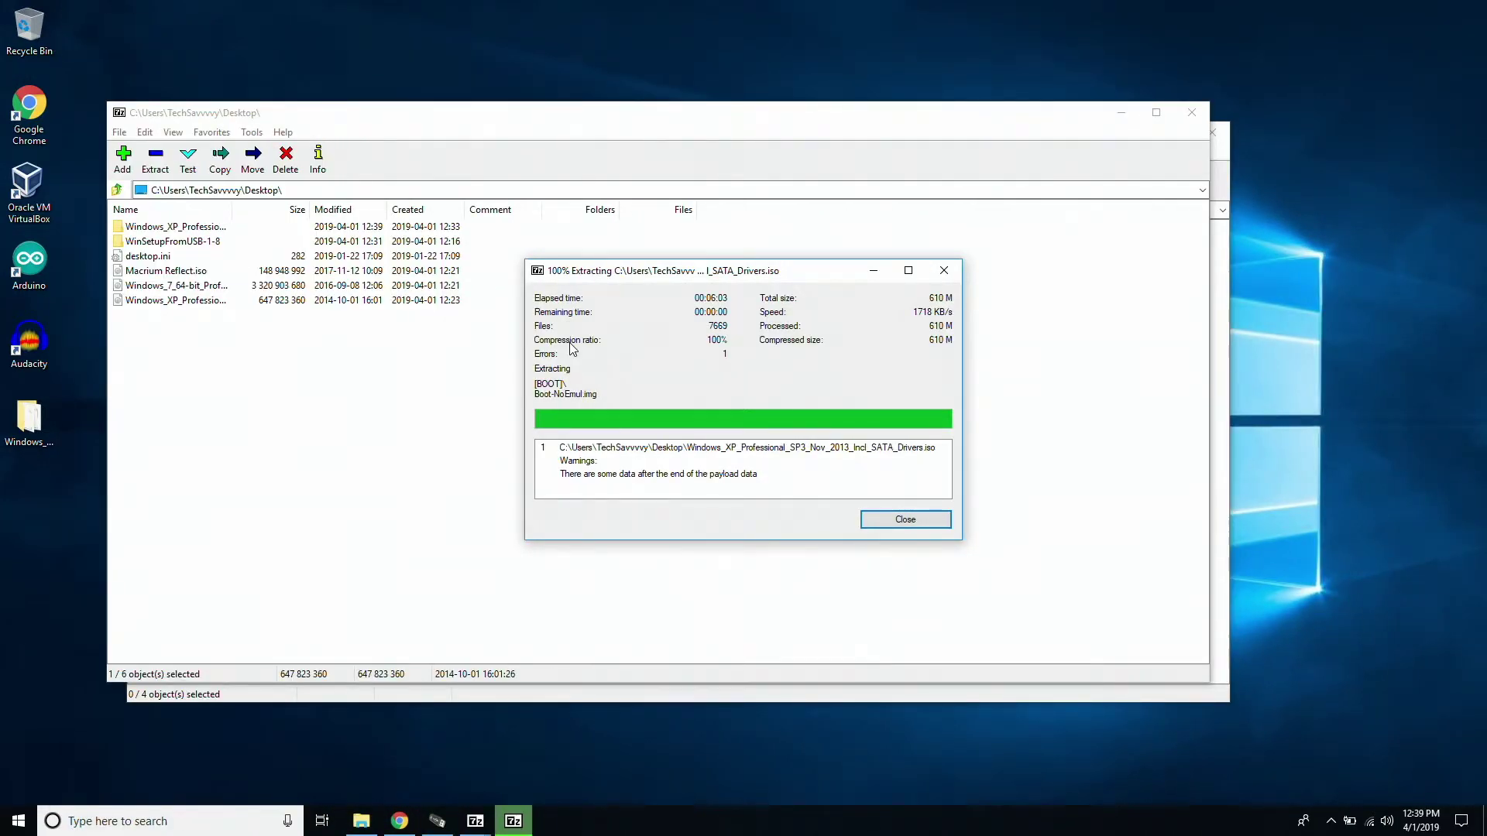
pyautogui.click(879, 521)
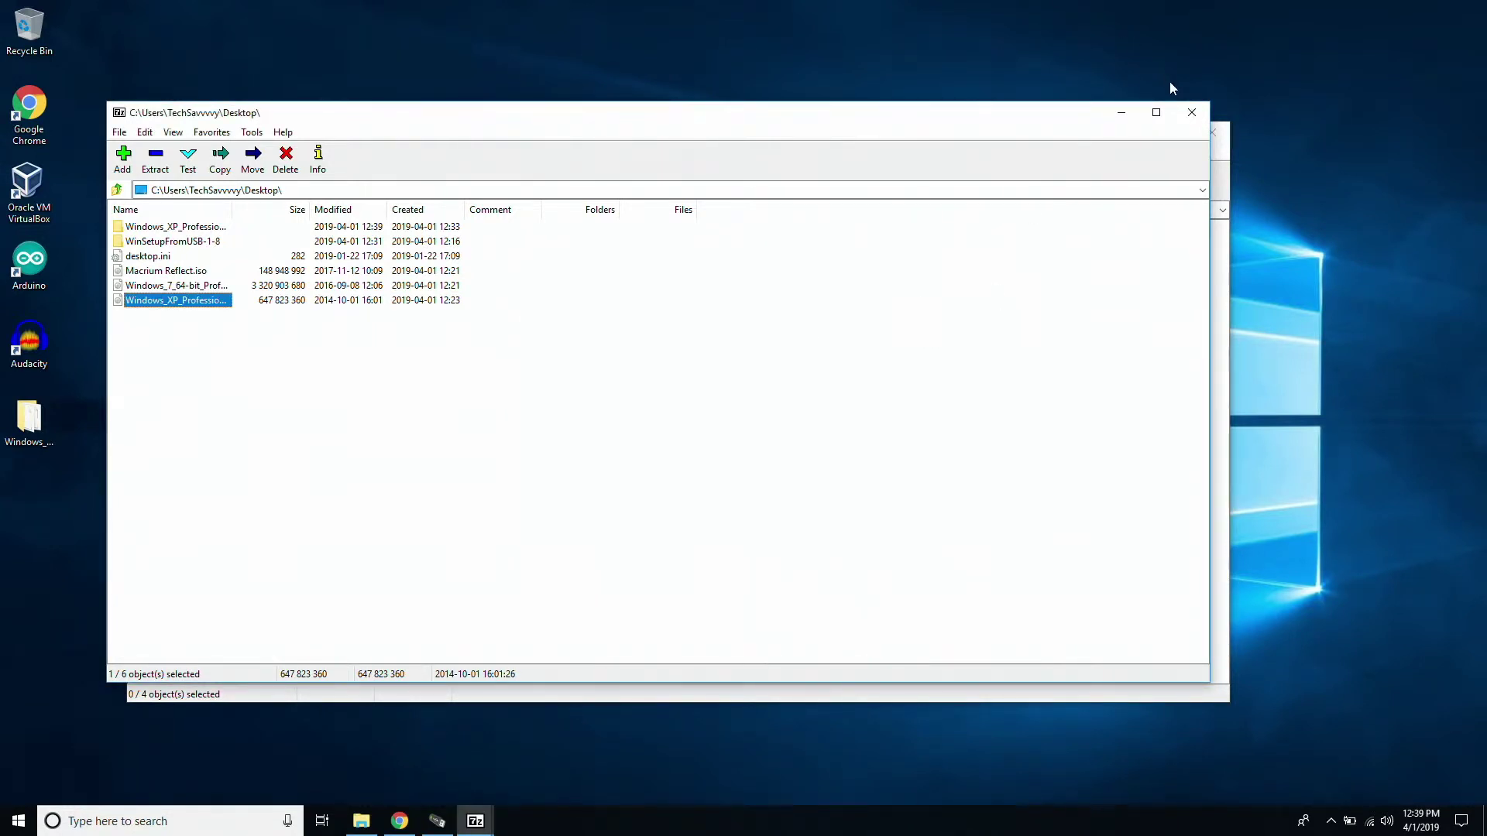
# Close both 7-Zip windows and the WinSetupFromUSB-1-8 folder window
pyautogui.click(1192, 112)
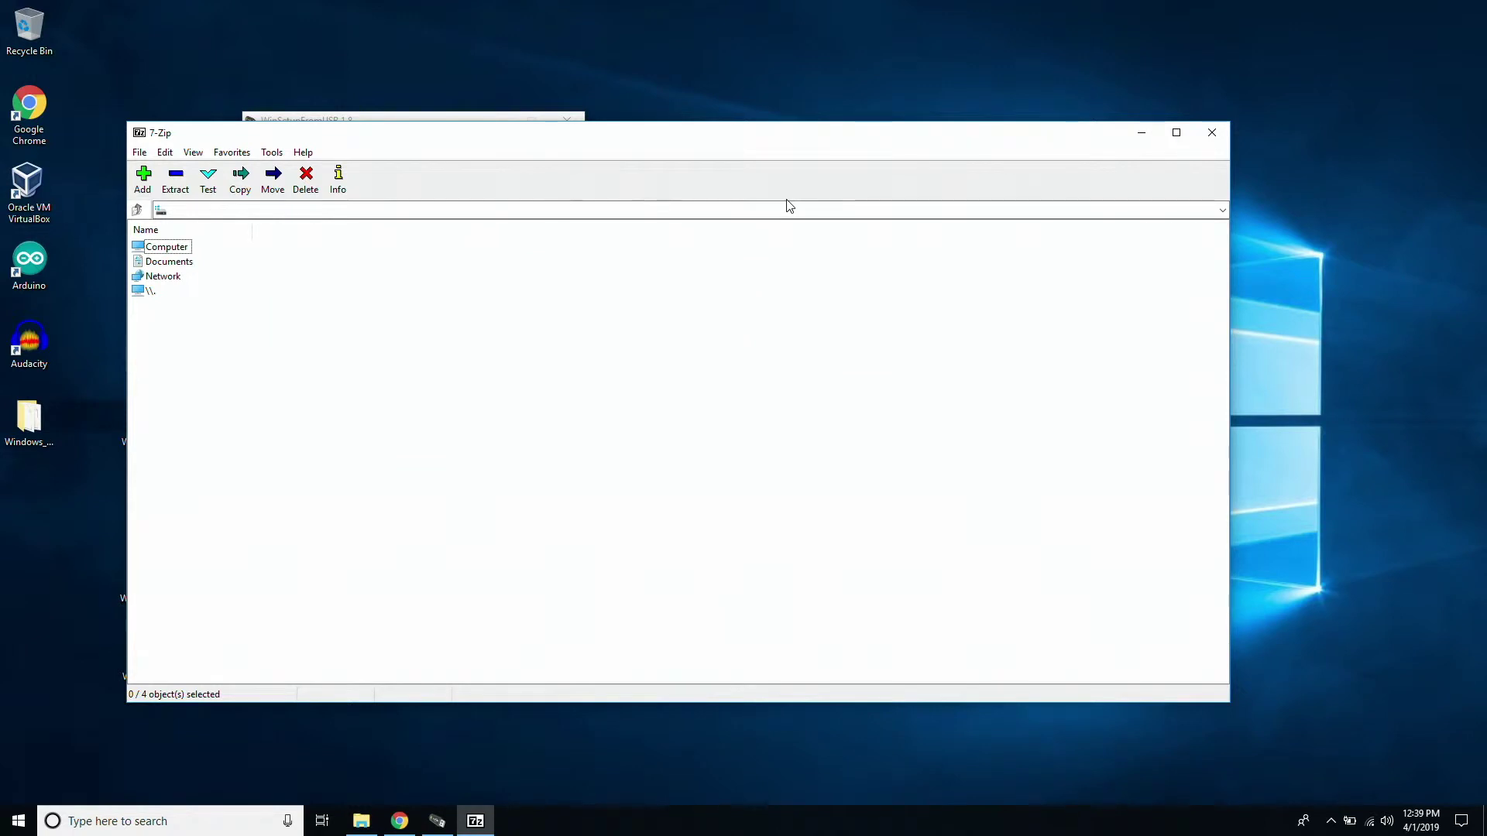
pyautogui.click(1206, 139)
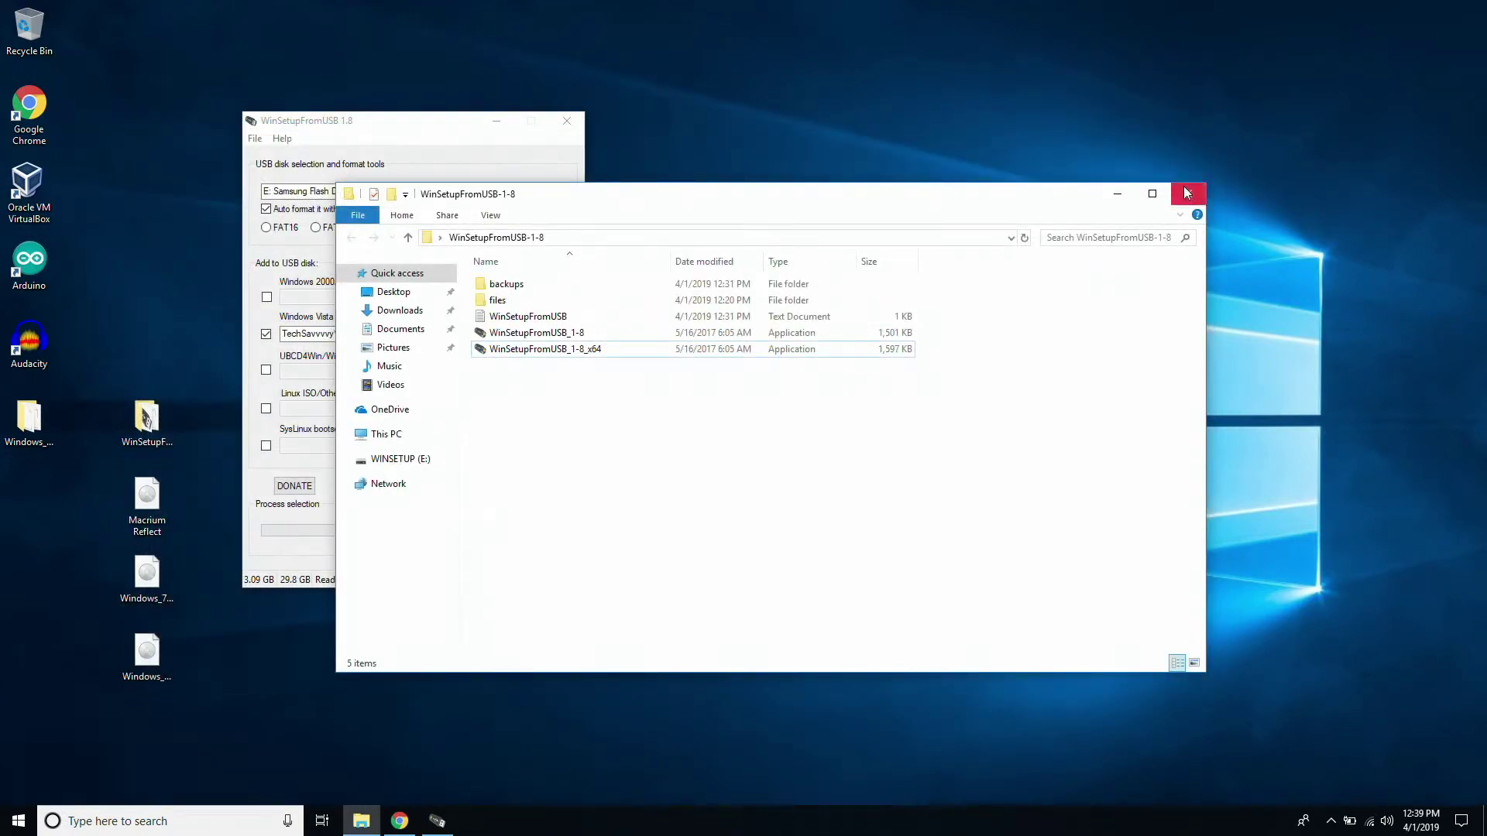
pyautogui.click(1189, 192)
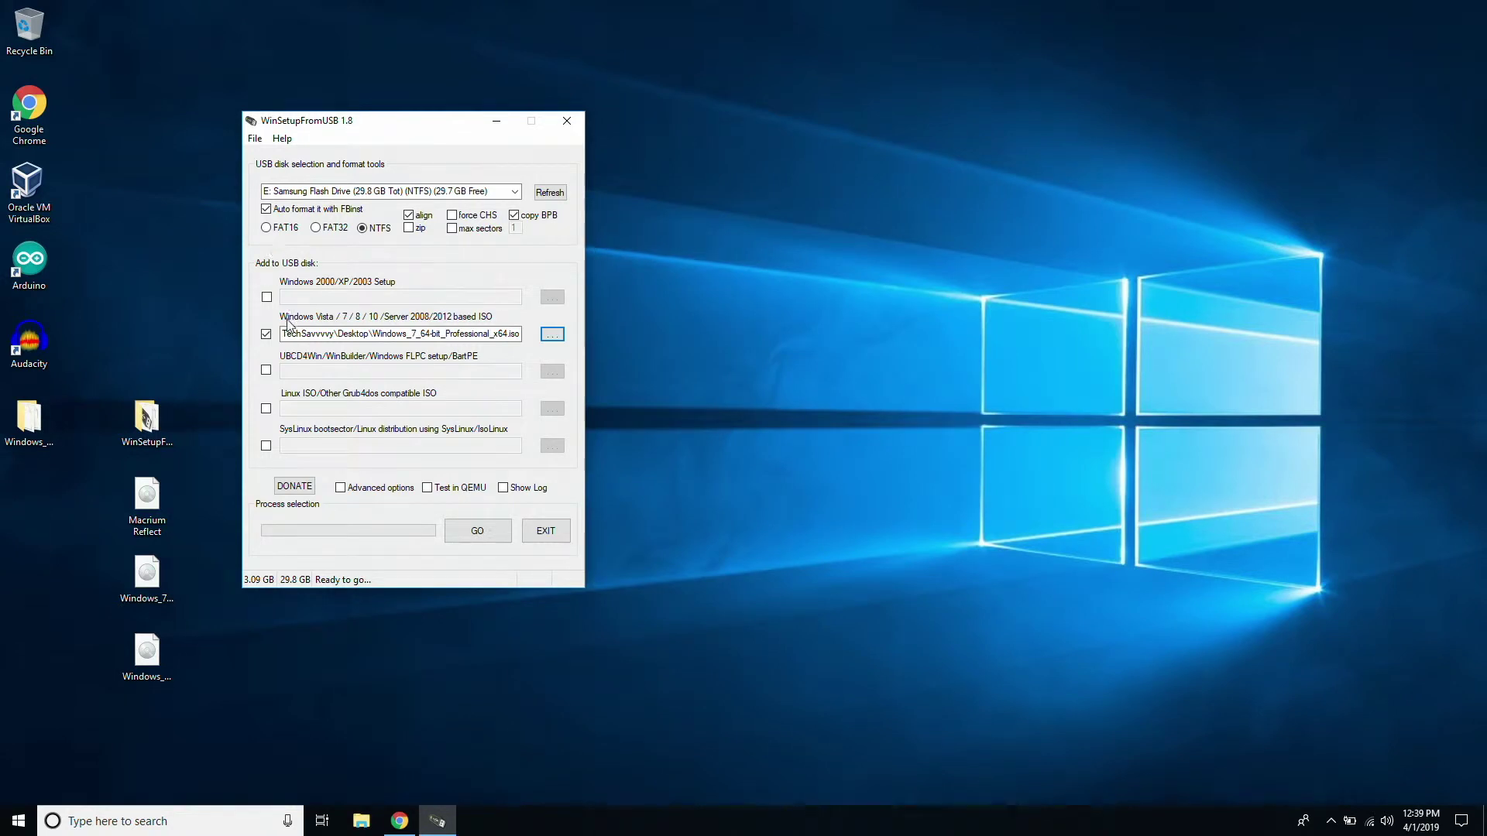
# Add the extracted Windows_XP_Professional_SP3_Nov_2013_Incl_SATA_Drivers folder as the Windows 2000/XP/2003 Setup source, dismissing the FAT32 notice and accepting the EULA
pyautogui.click(266, 298)
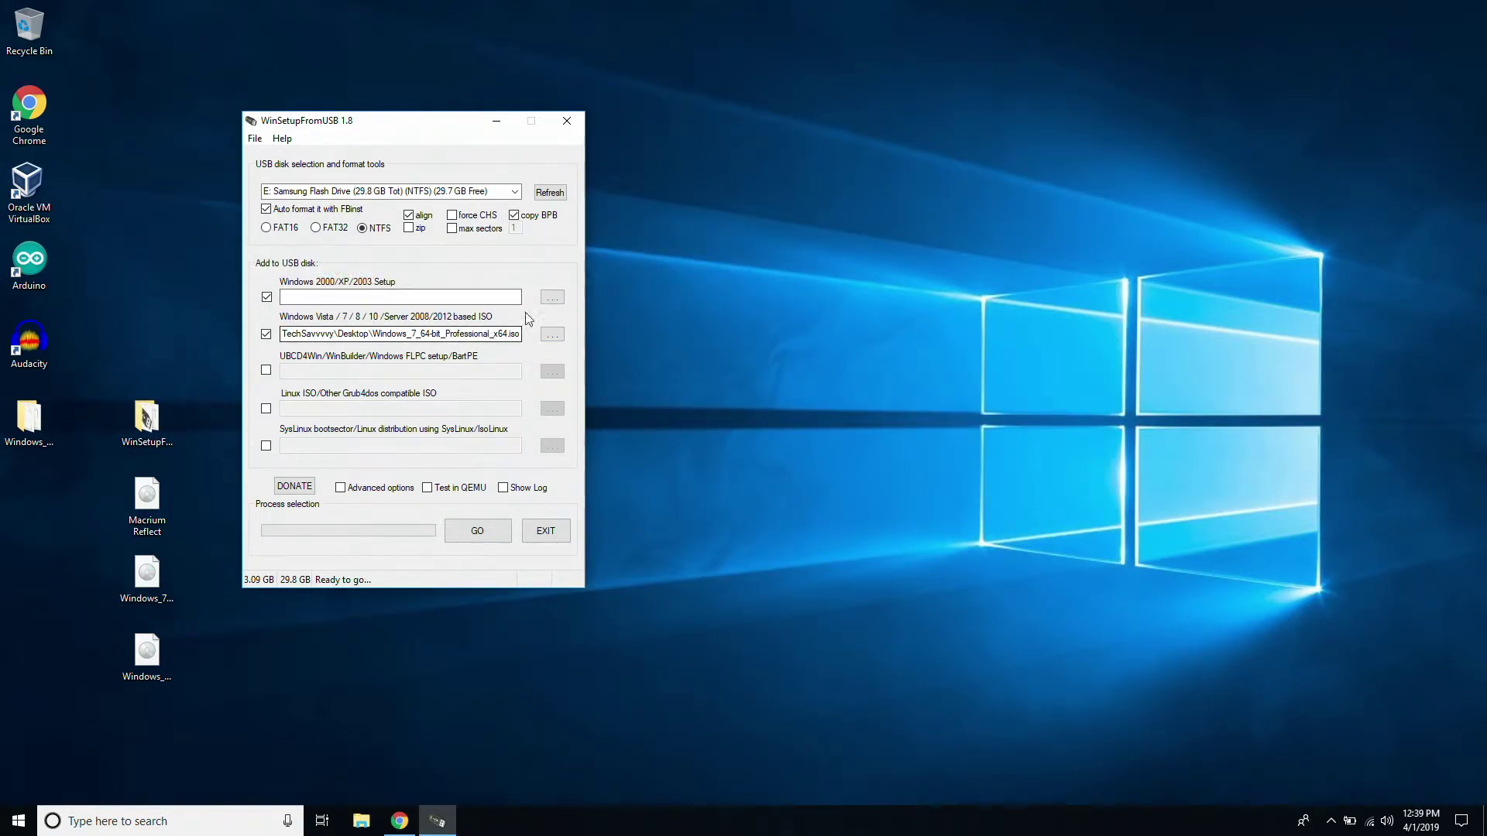
pyautogui.click(552, 297)
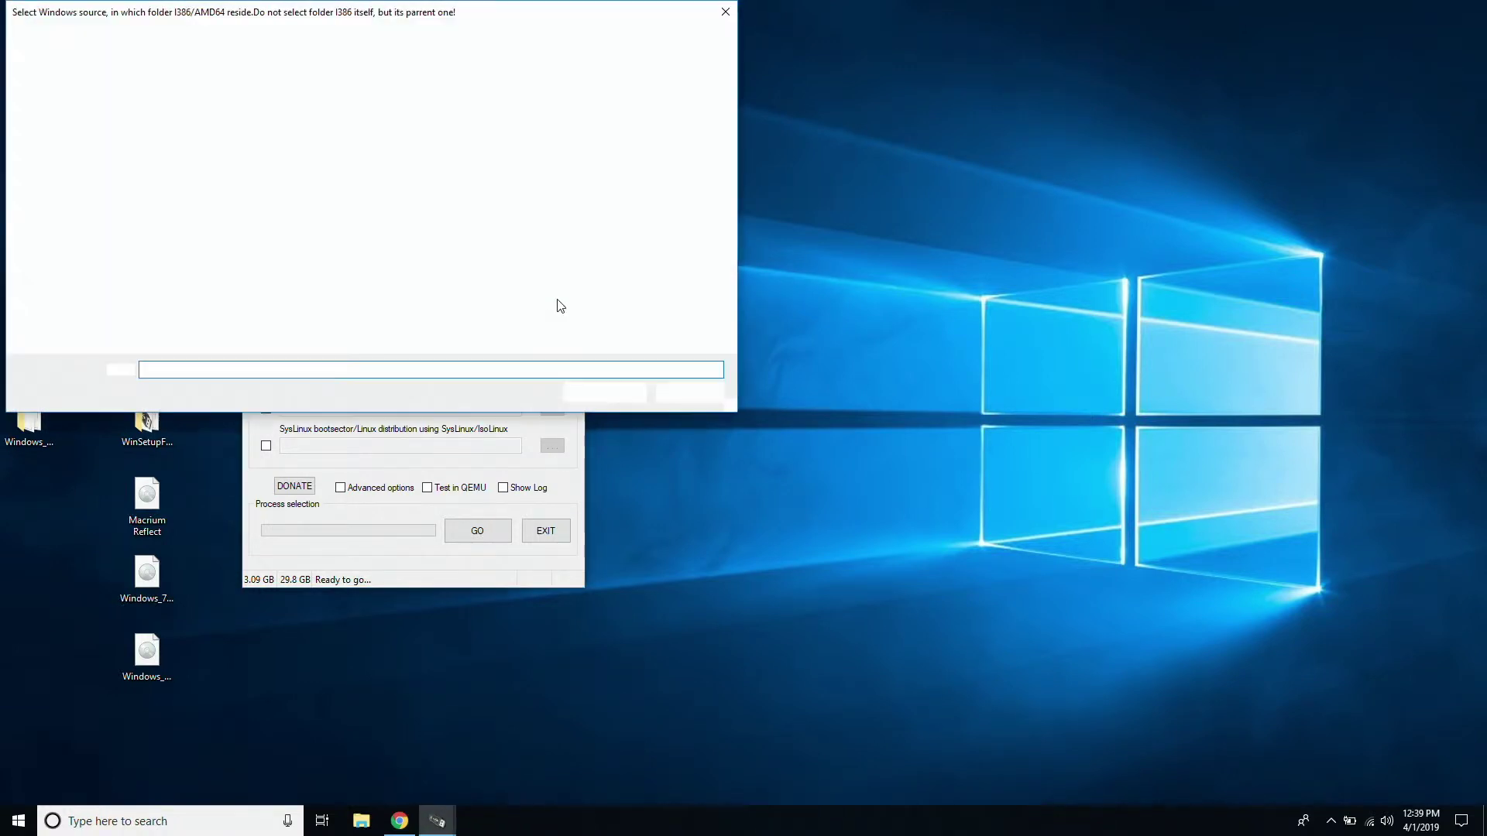
pyautogui.click(319, 200)
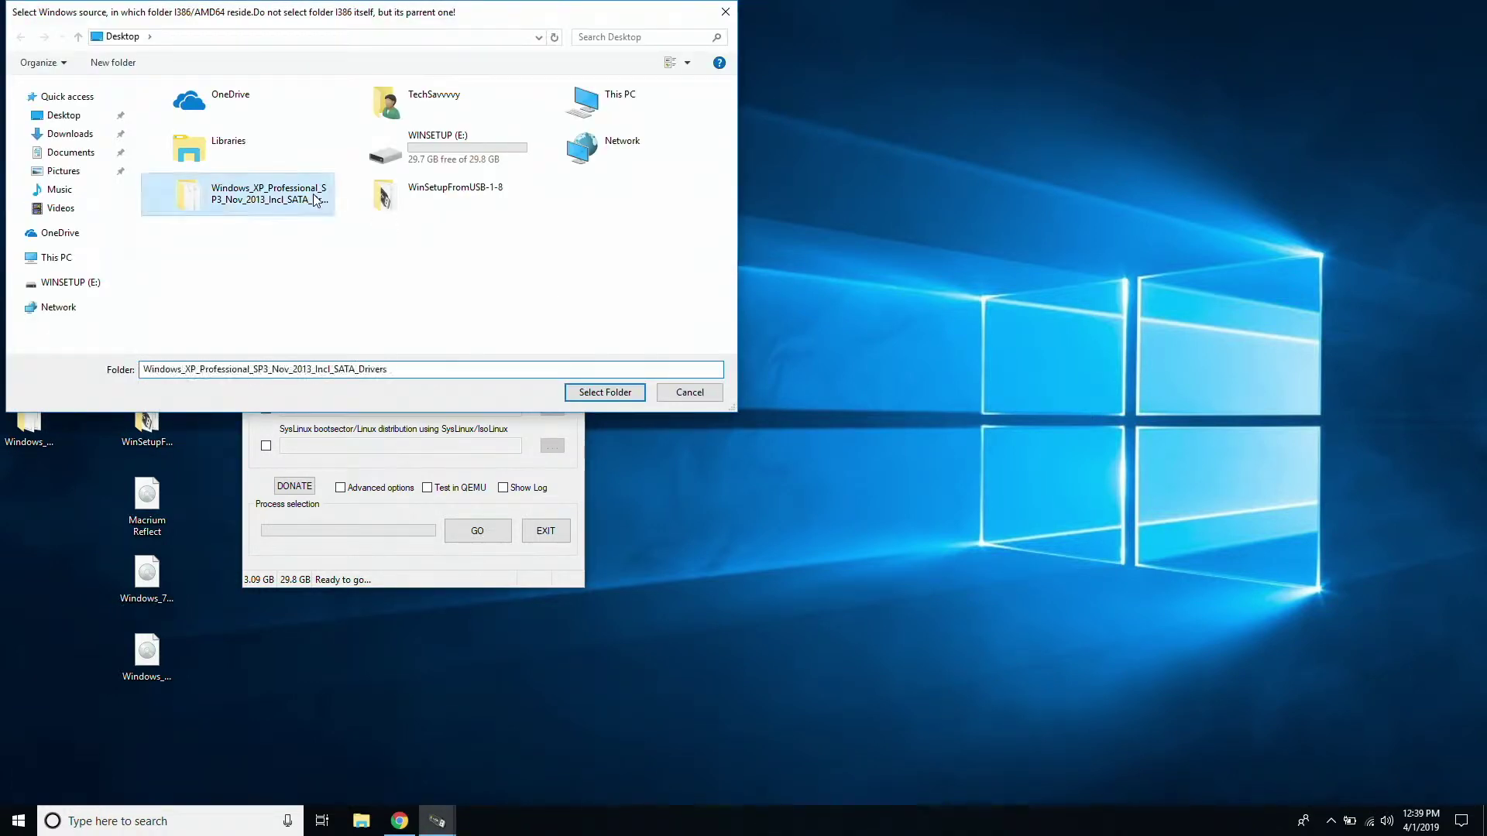
pyautogui.doubleClick(227, 194)
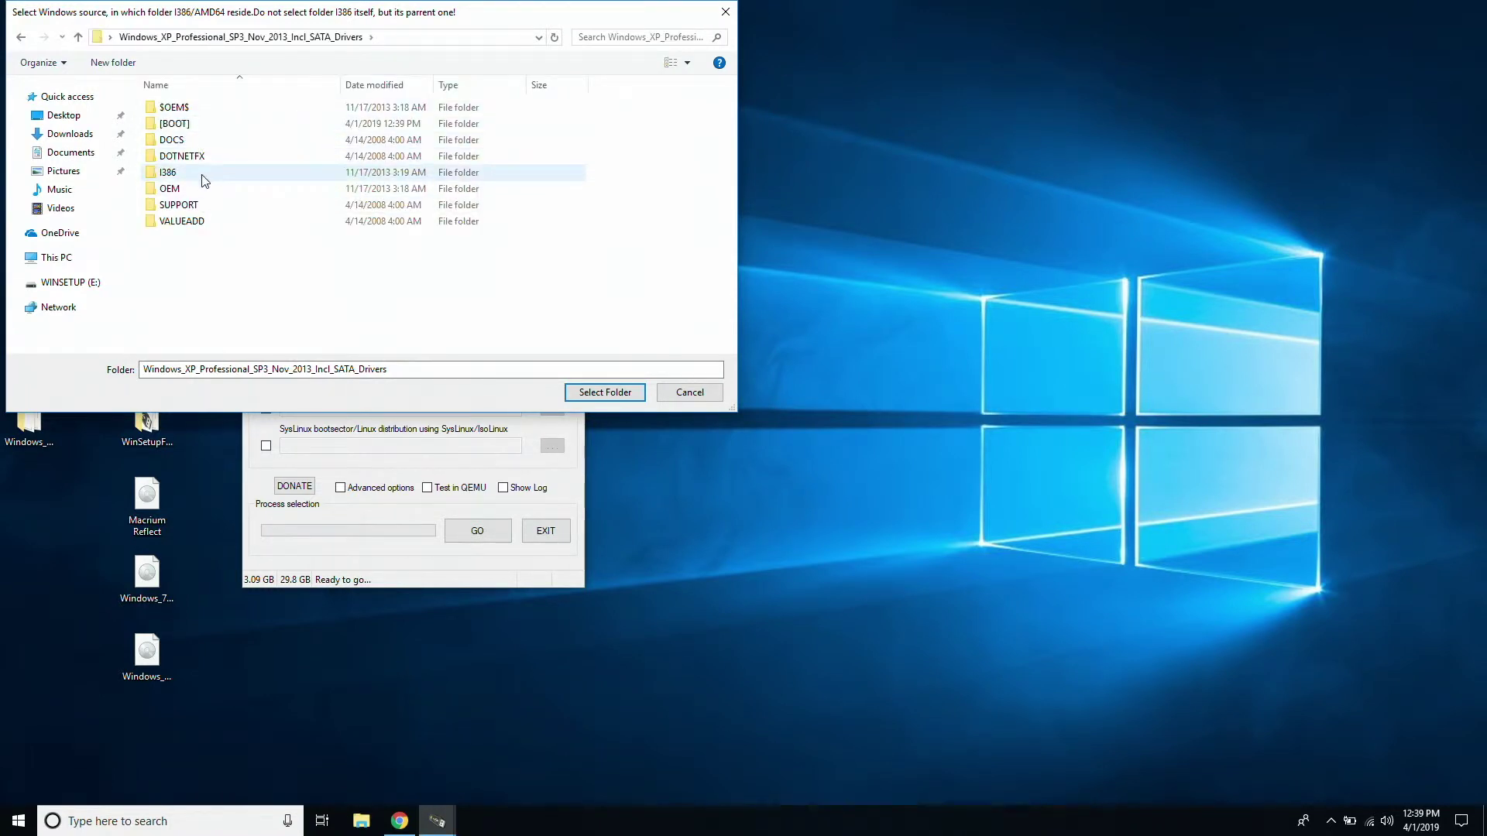
pyautogui.click(21, 37)
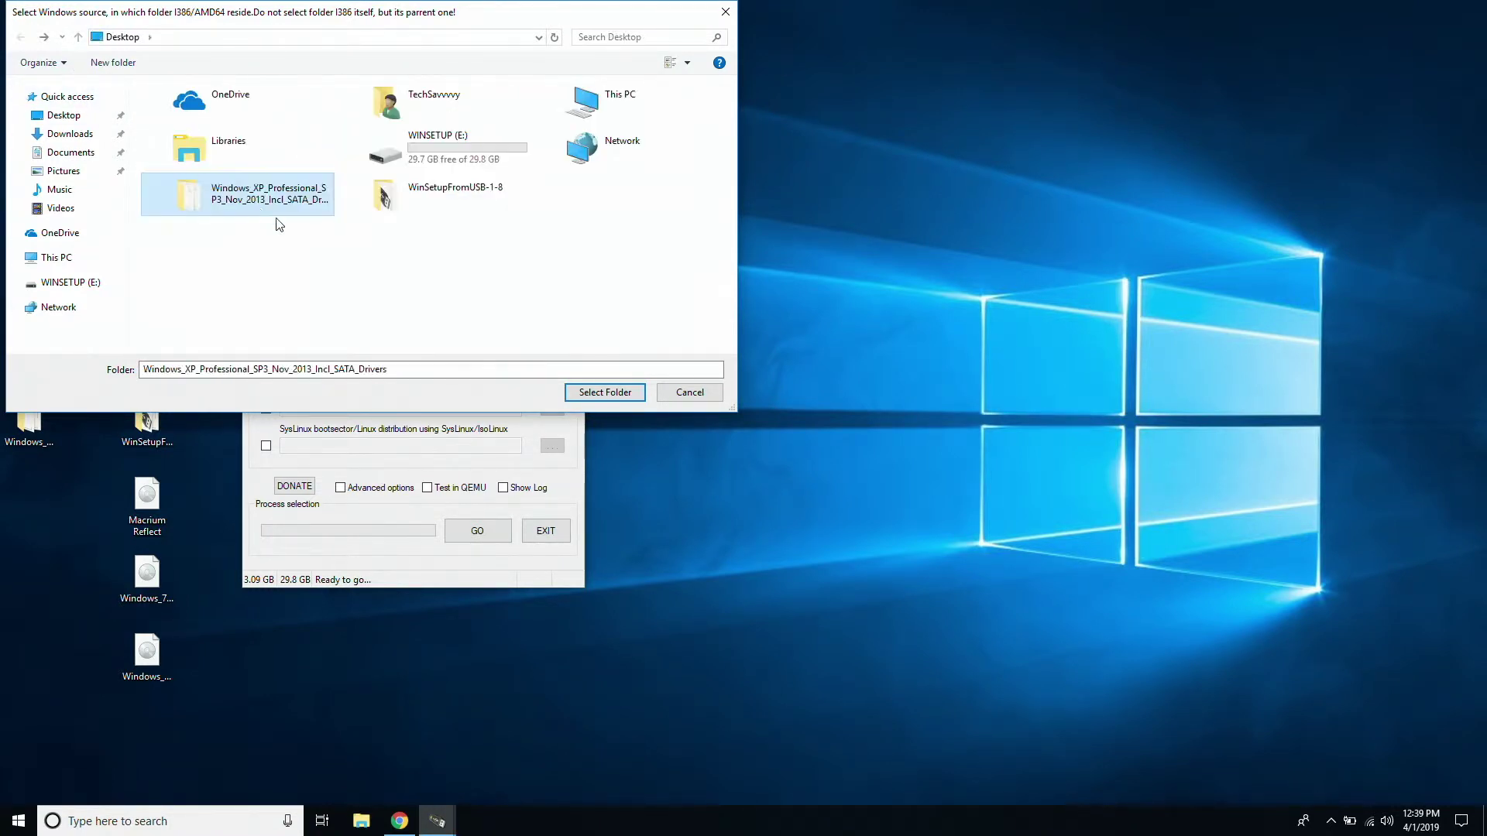
pyautogui.click(597, 397)
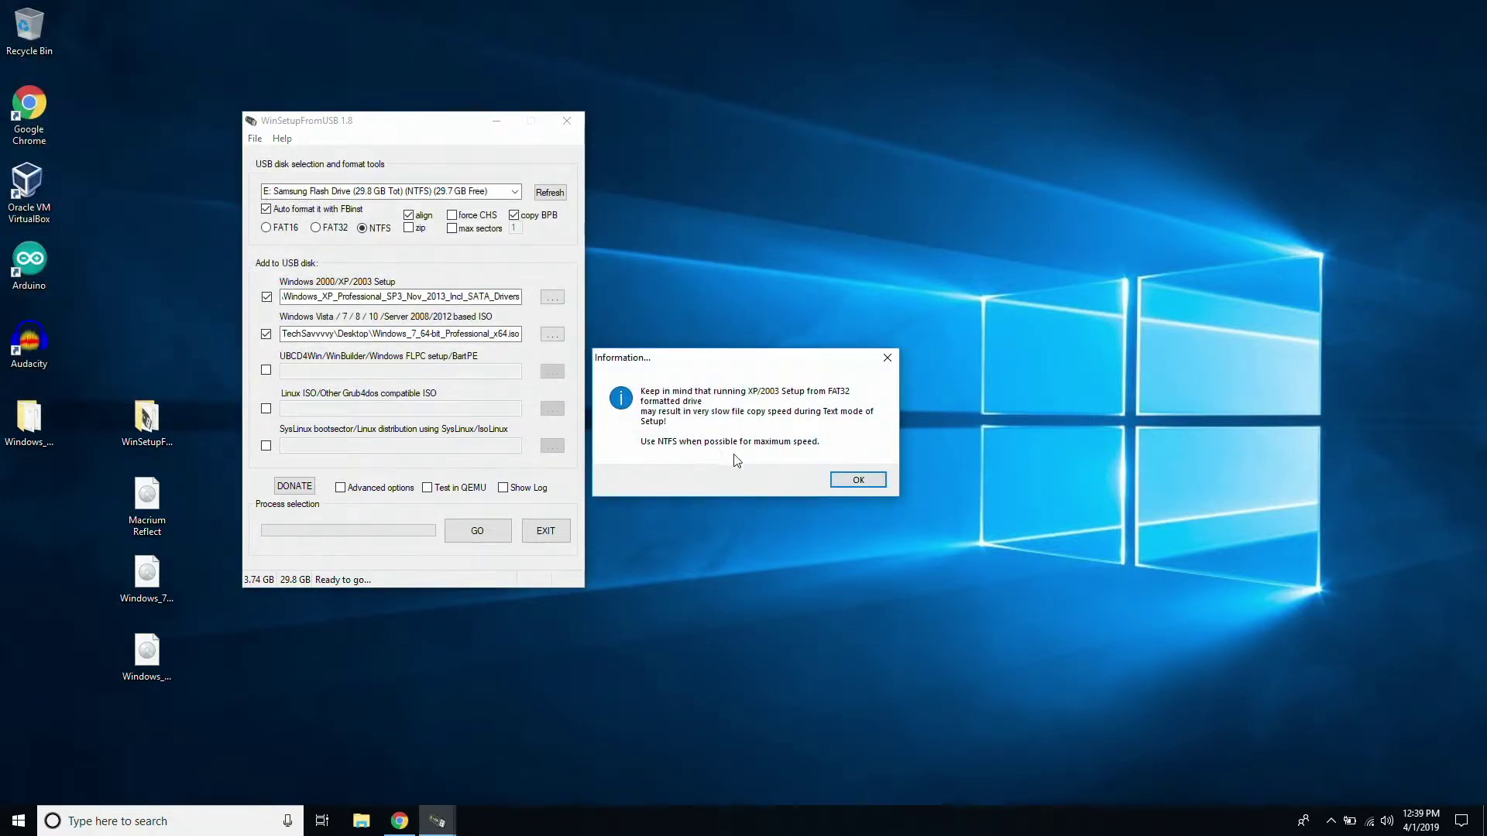
pyautogui.click(855, 481)
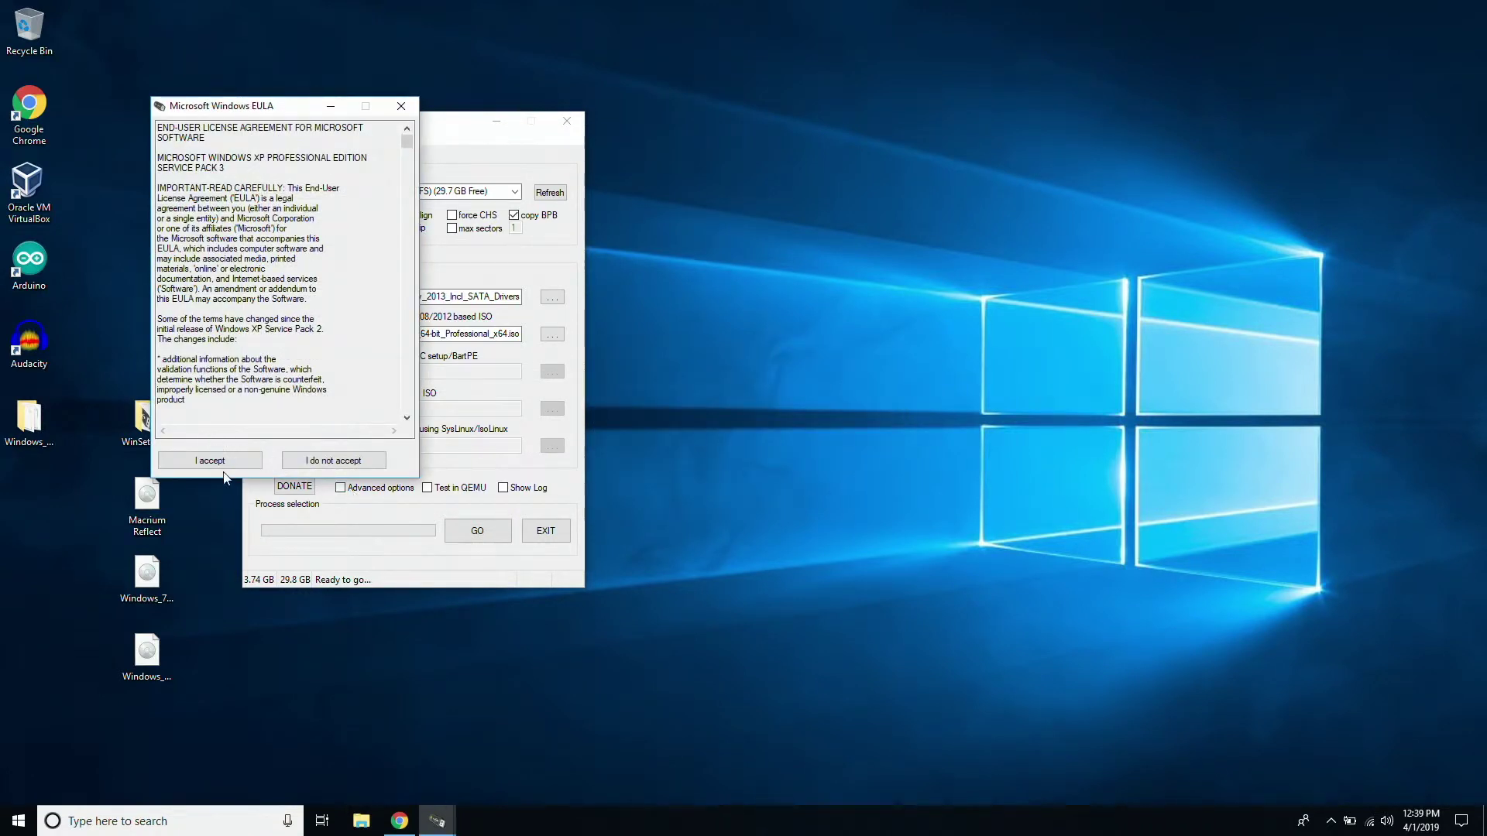
pyautogui.click(228, 463)
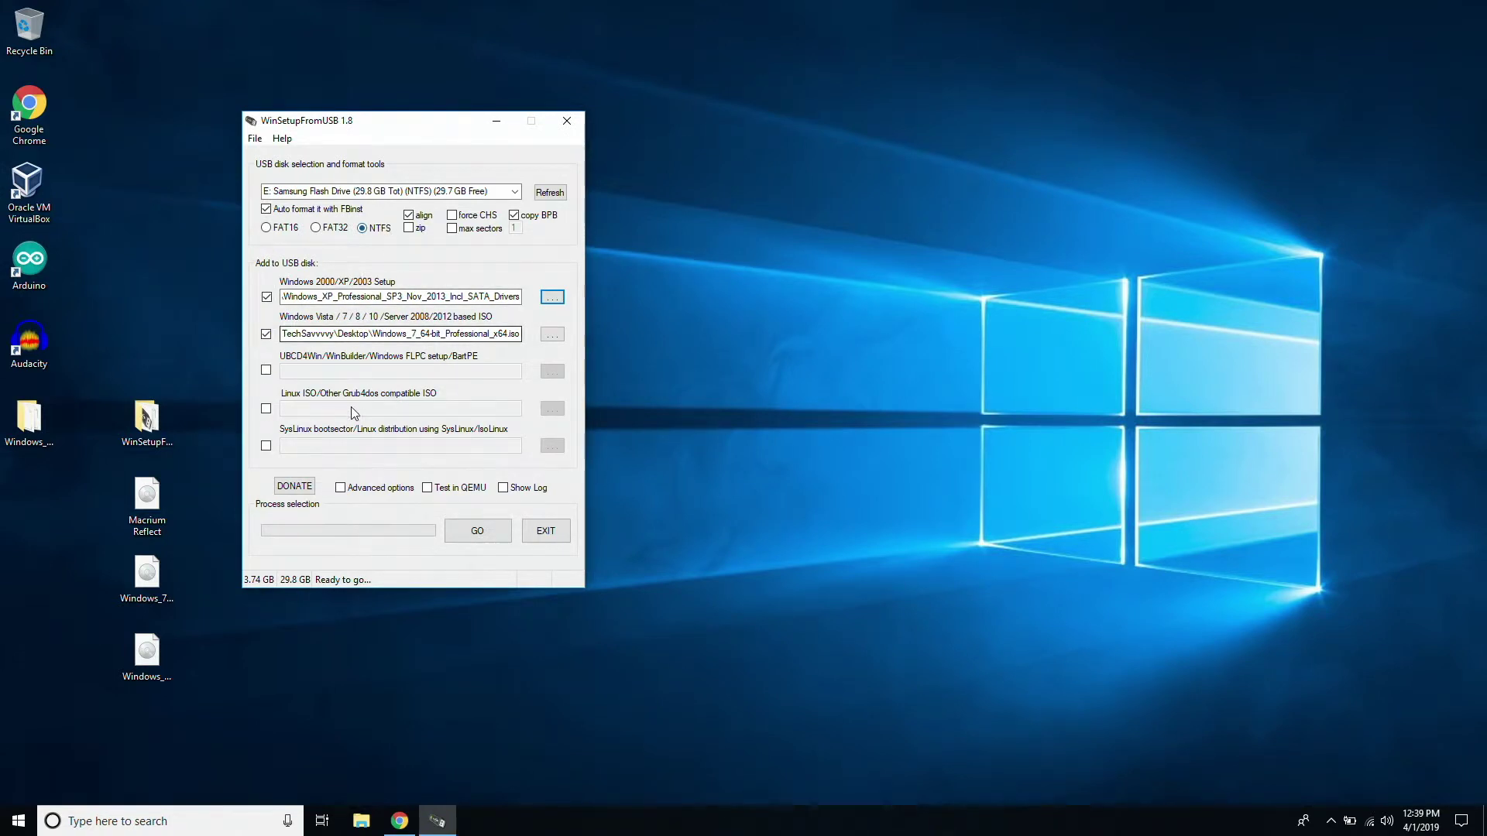
# Add Macrium Reflect.iso from the desktop as the Linux/Other Grub4dos compatible ISO, keeping the boot menu name Macrium Reflect
pyautogui.click(265, 409)
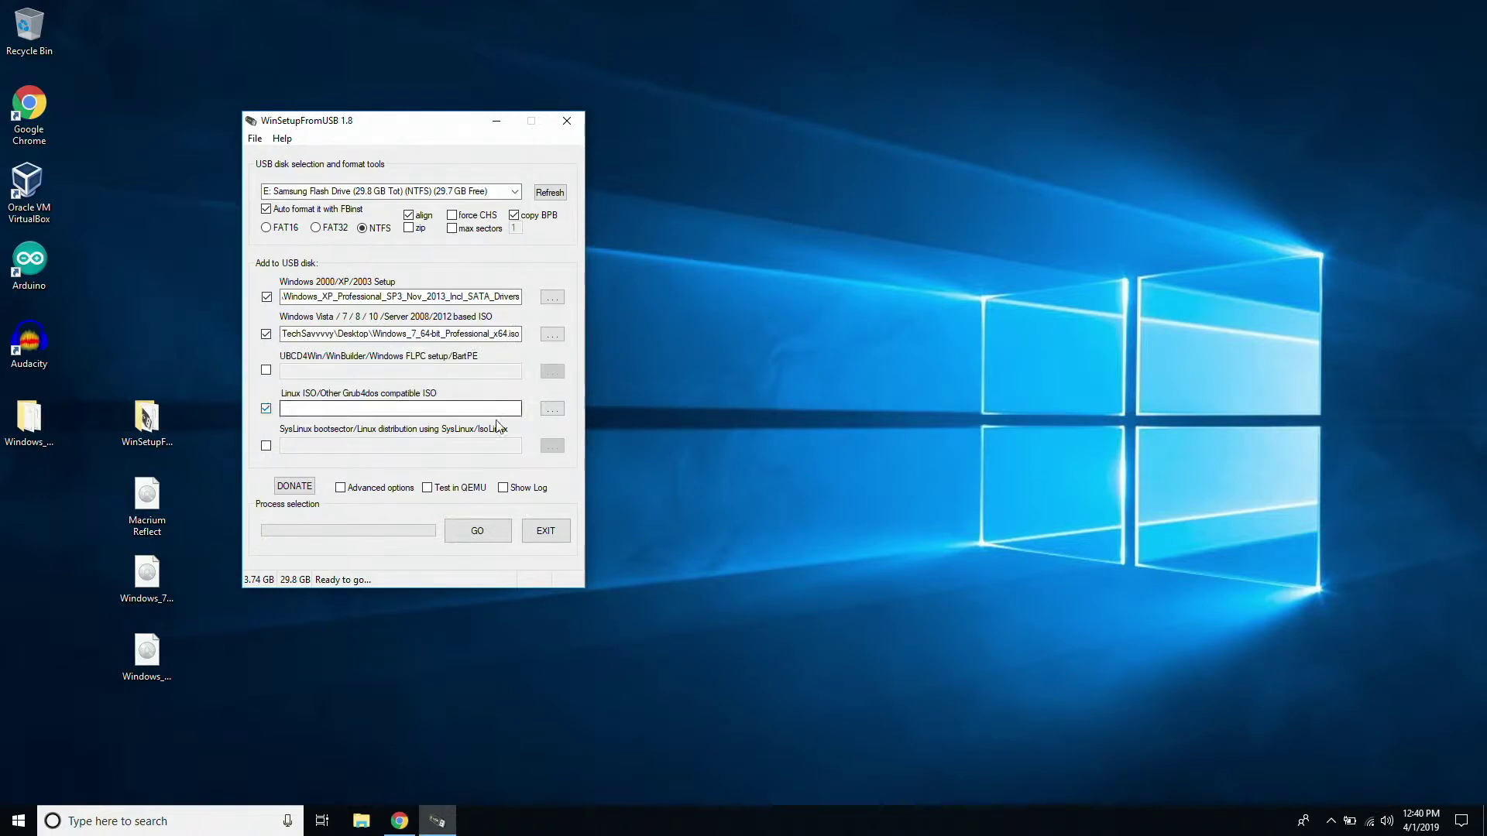
pyautogui.click(552, 408)
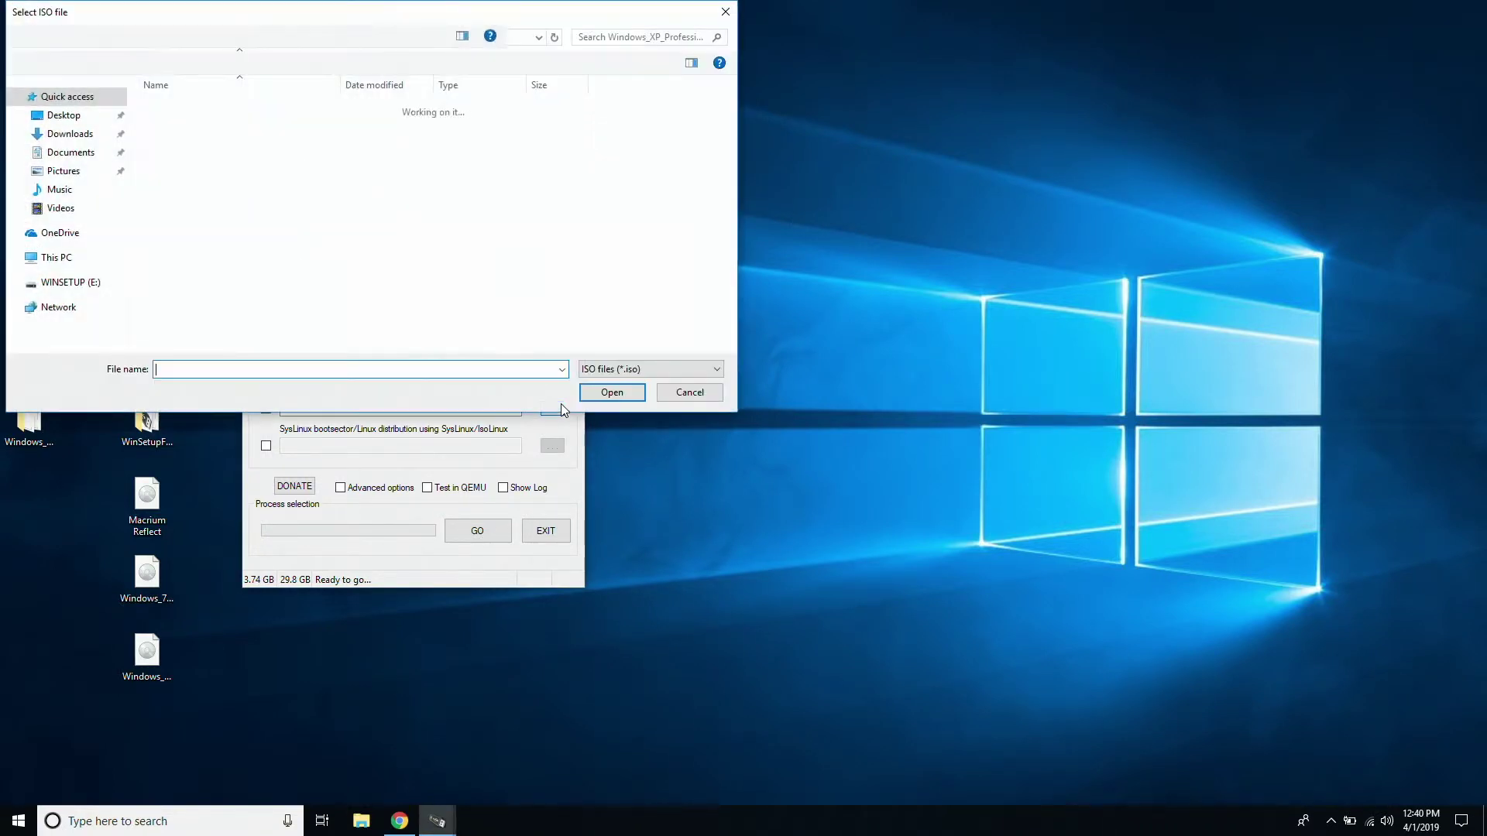
pyautogui.click(36, 121)
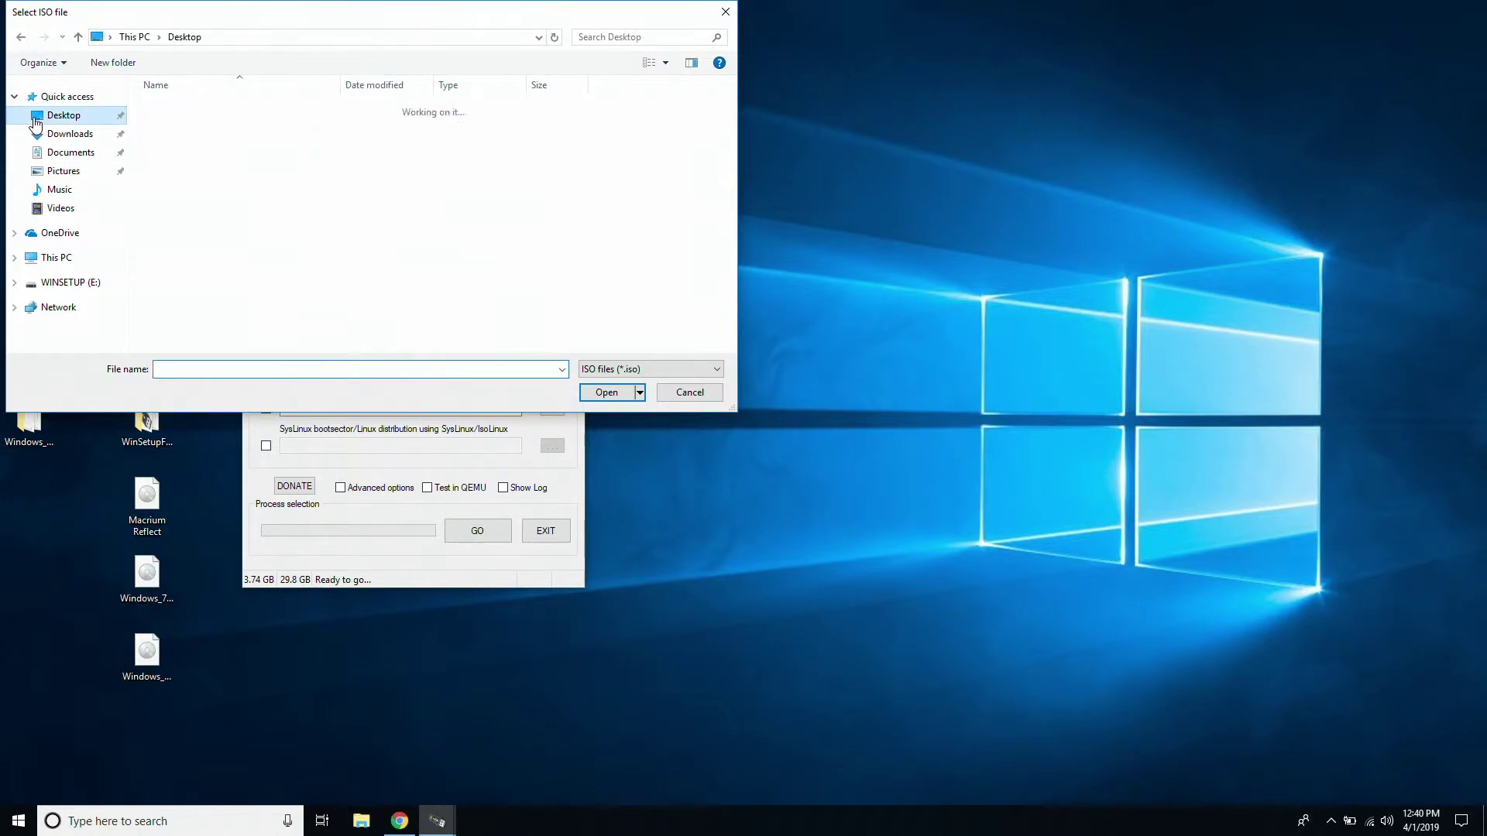
pyautogui.doubleClick(216, 141)
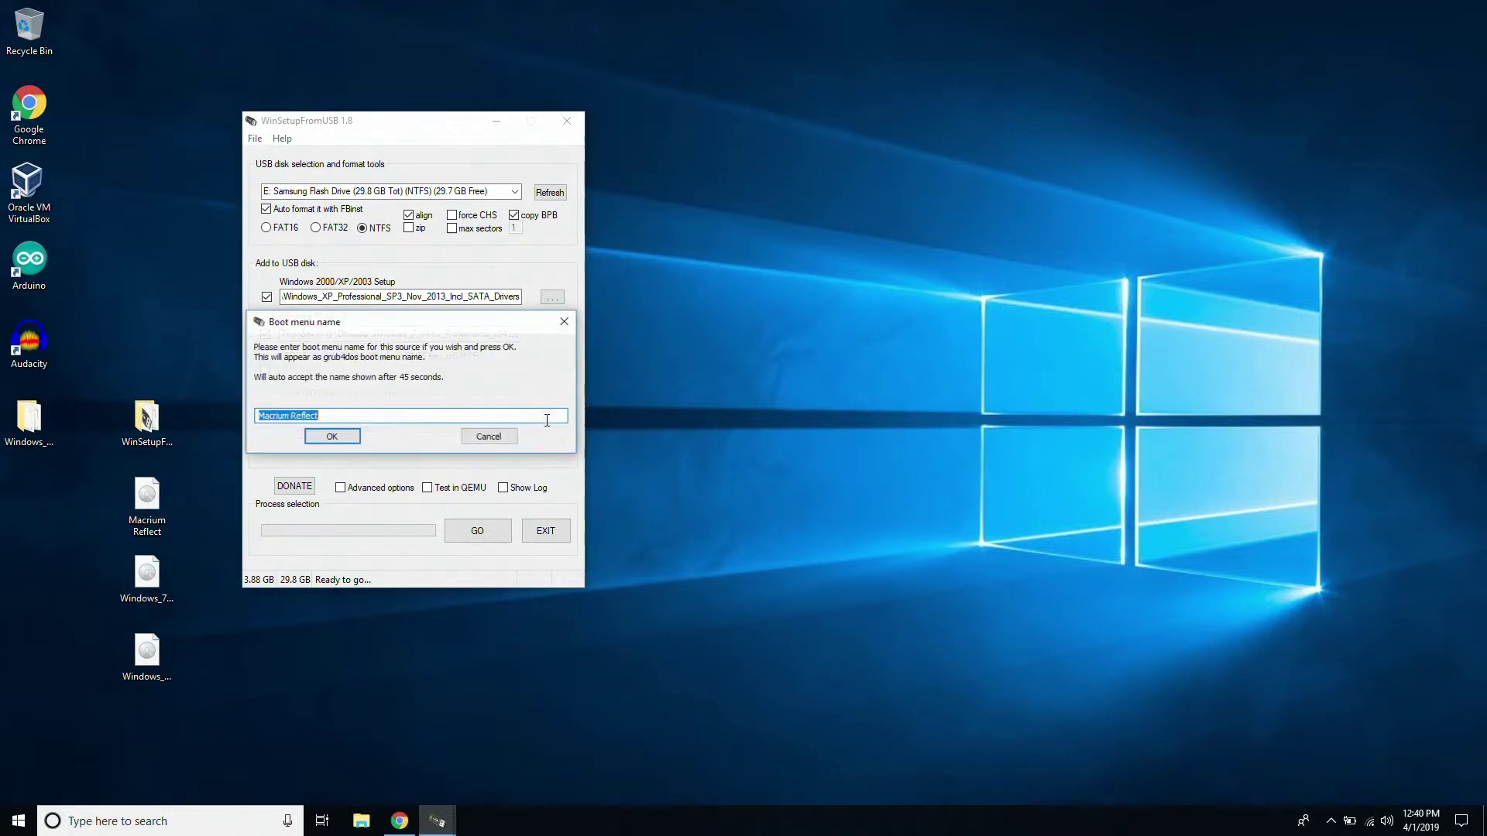
pyautogui.click(332, 440)
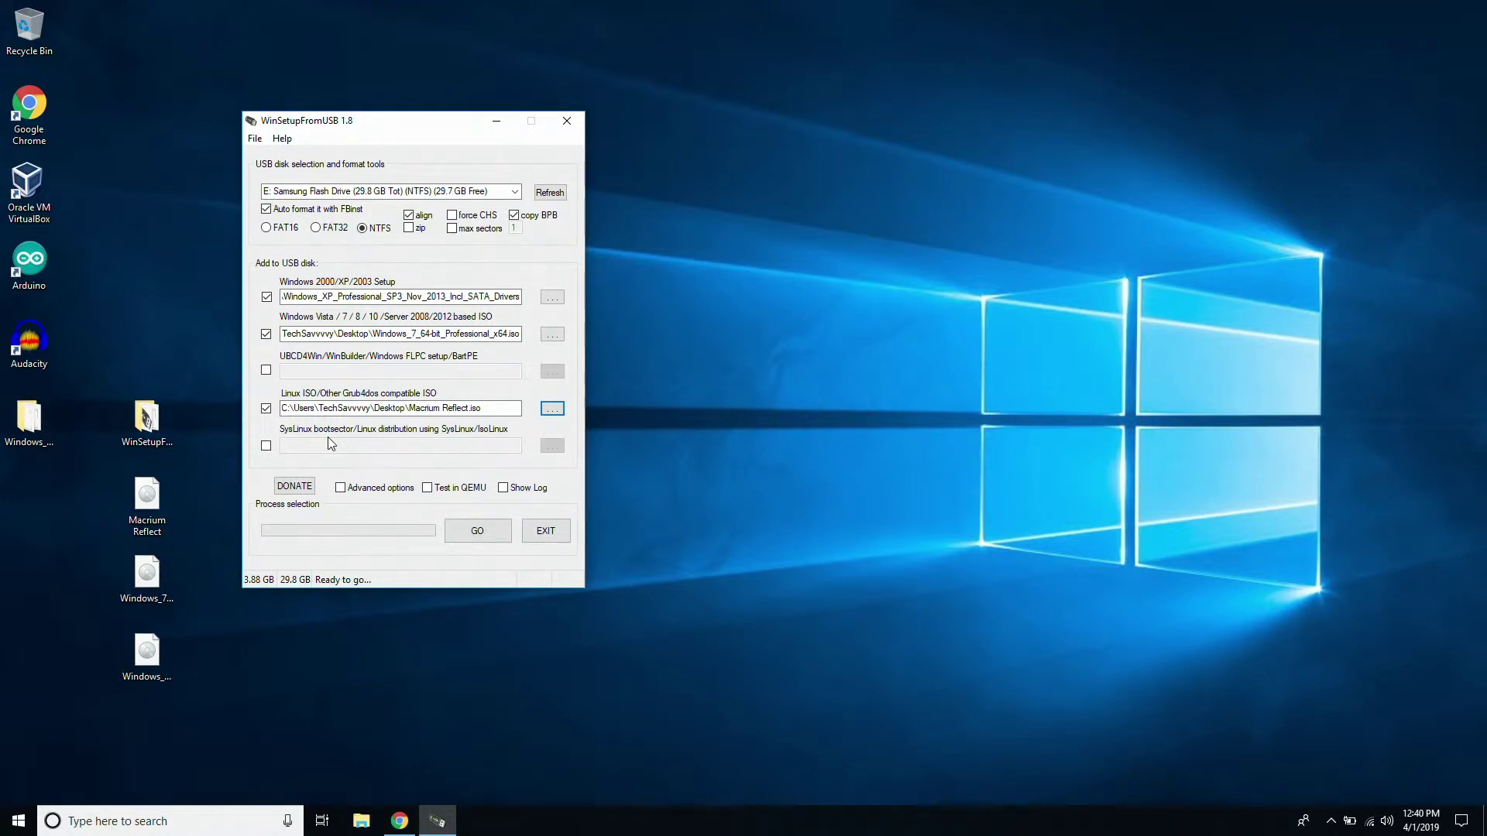
# Write the chosen sources to the Samsung flash drive, accepting both erase warnings, and close WinSetupFromUSB once the job is done
pyautogui.click(475, 529)
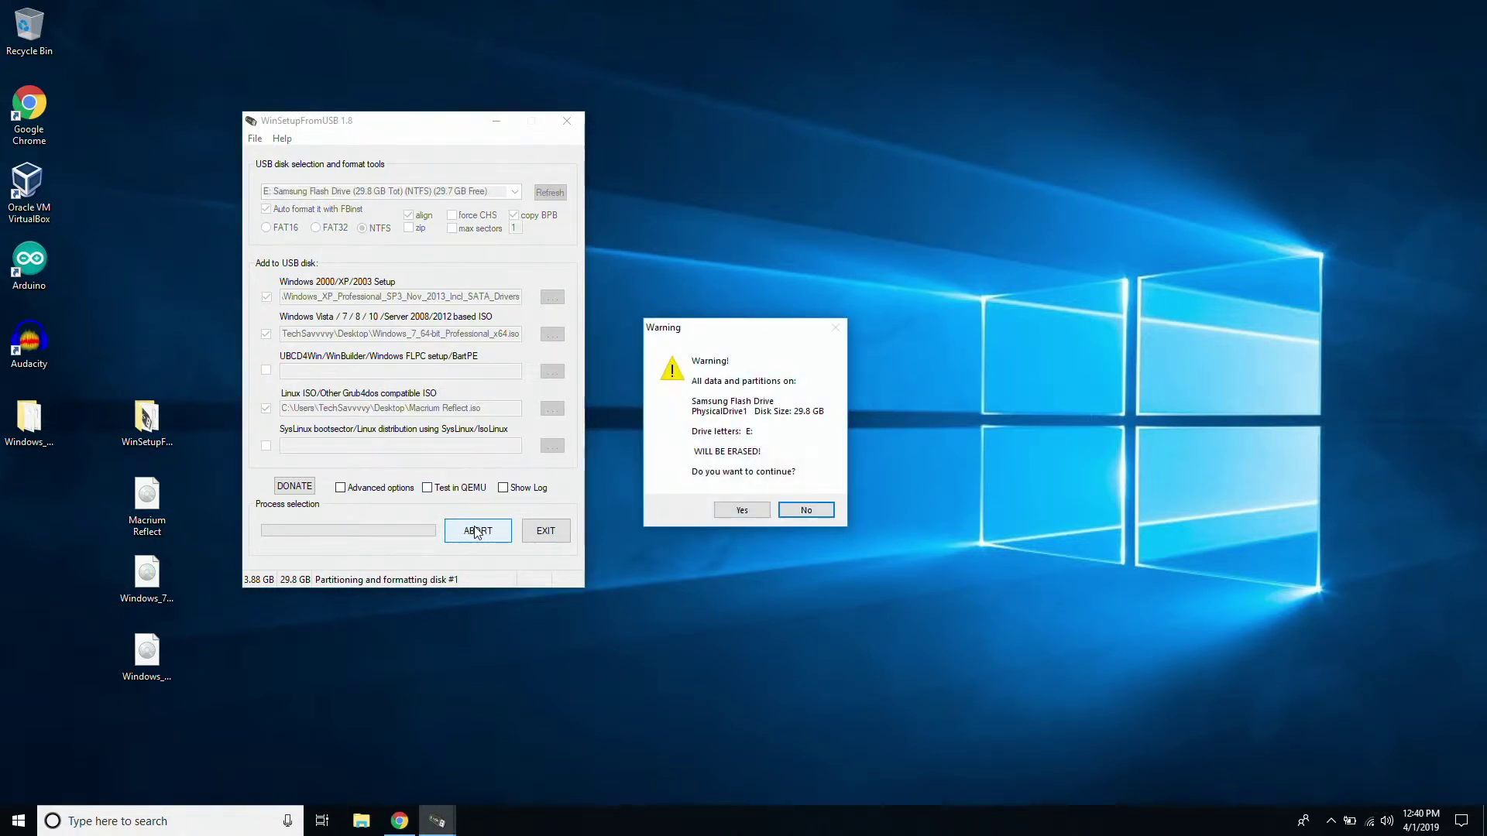
pyautogui.click(736, 511)
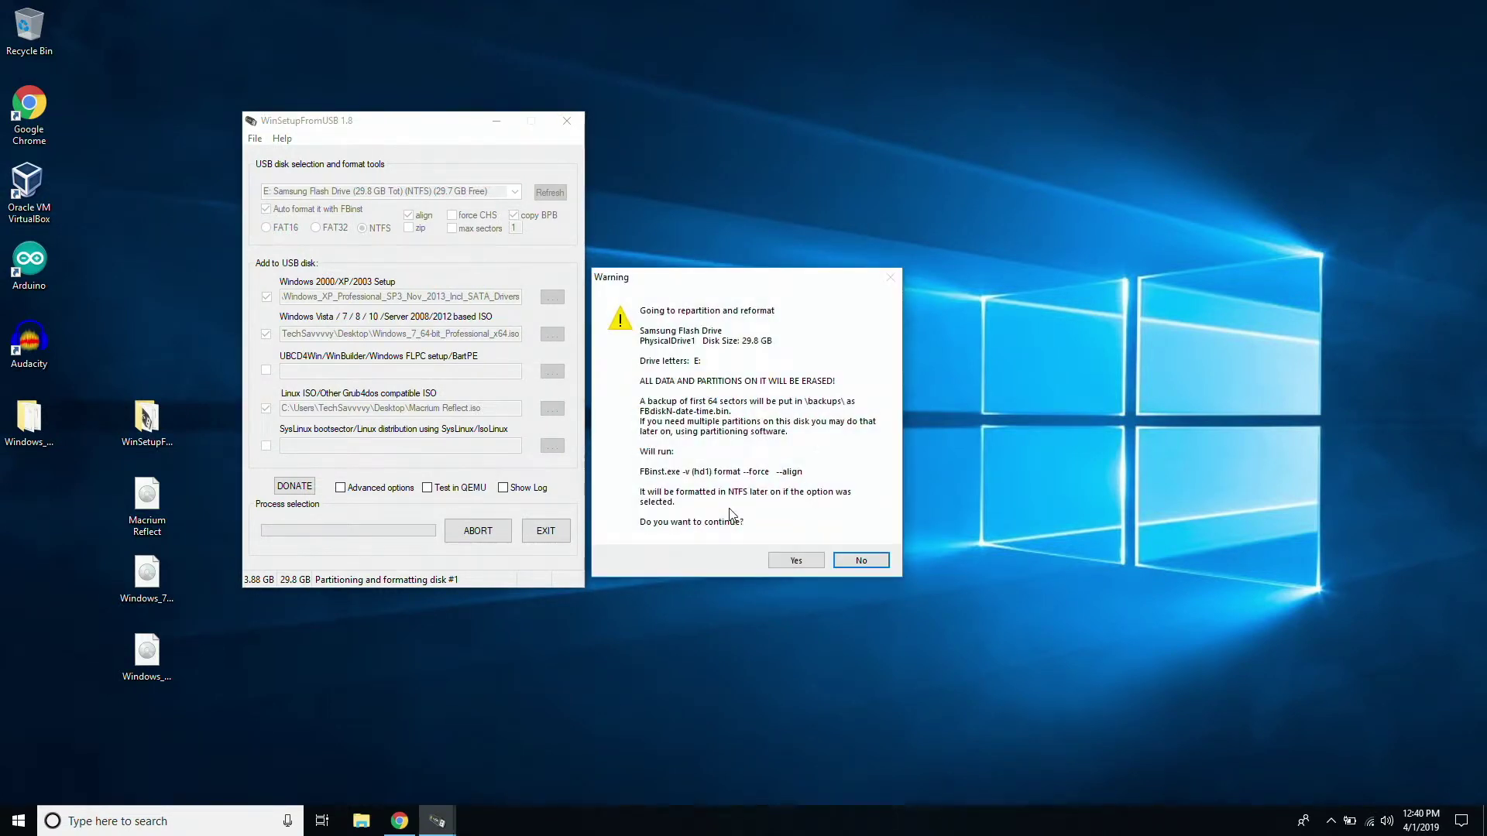
pyautogui.click(794, 559)
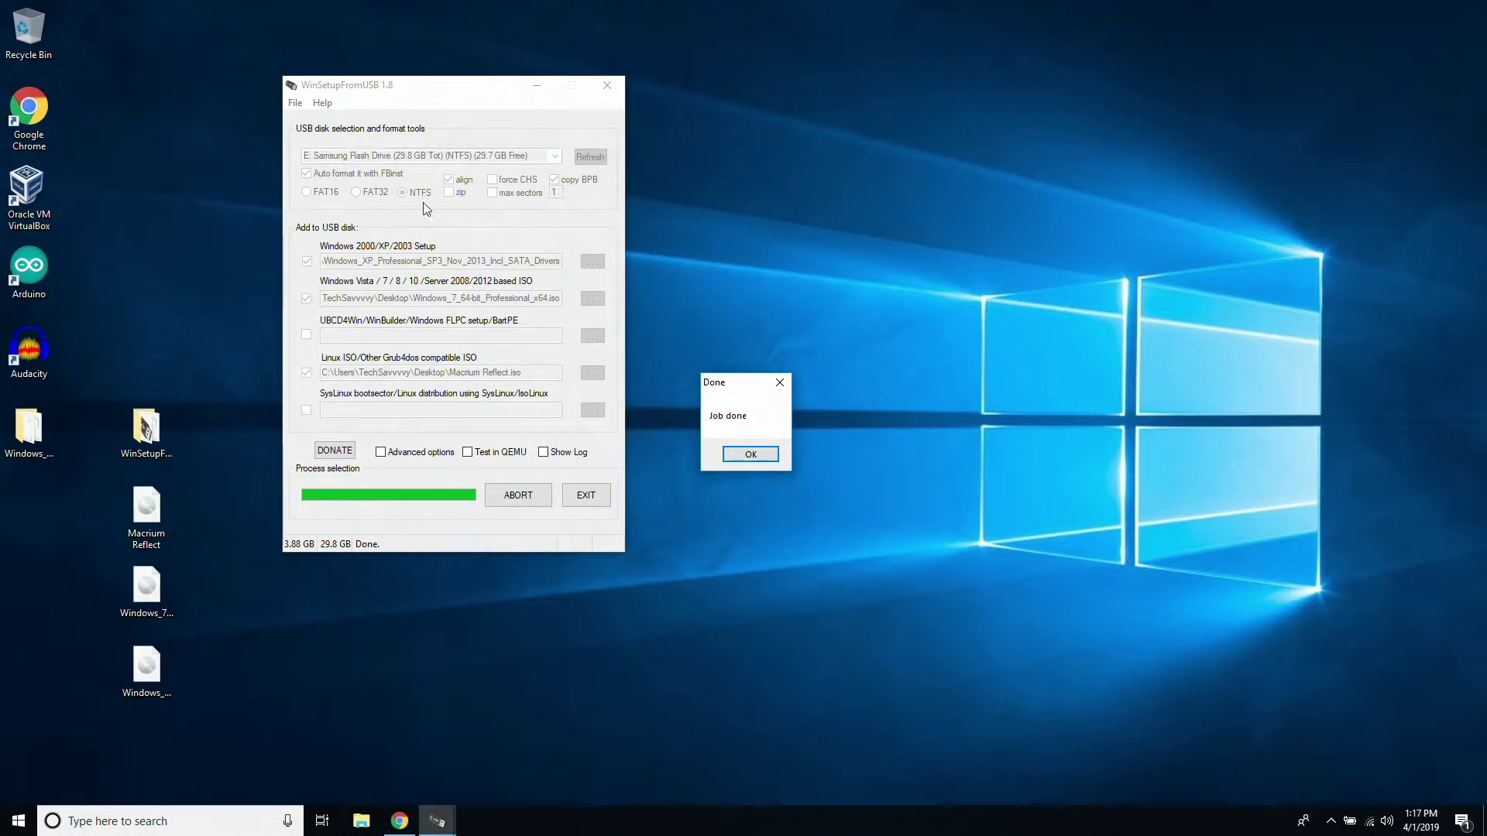
pyautogui.click(731, 454)
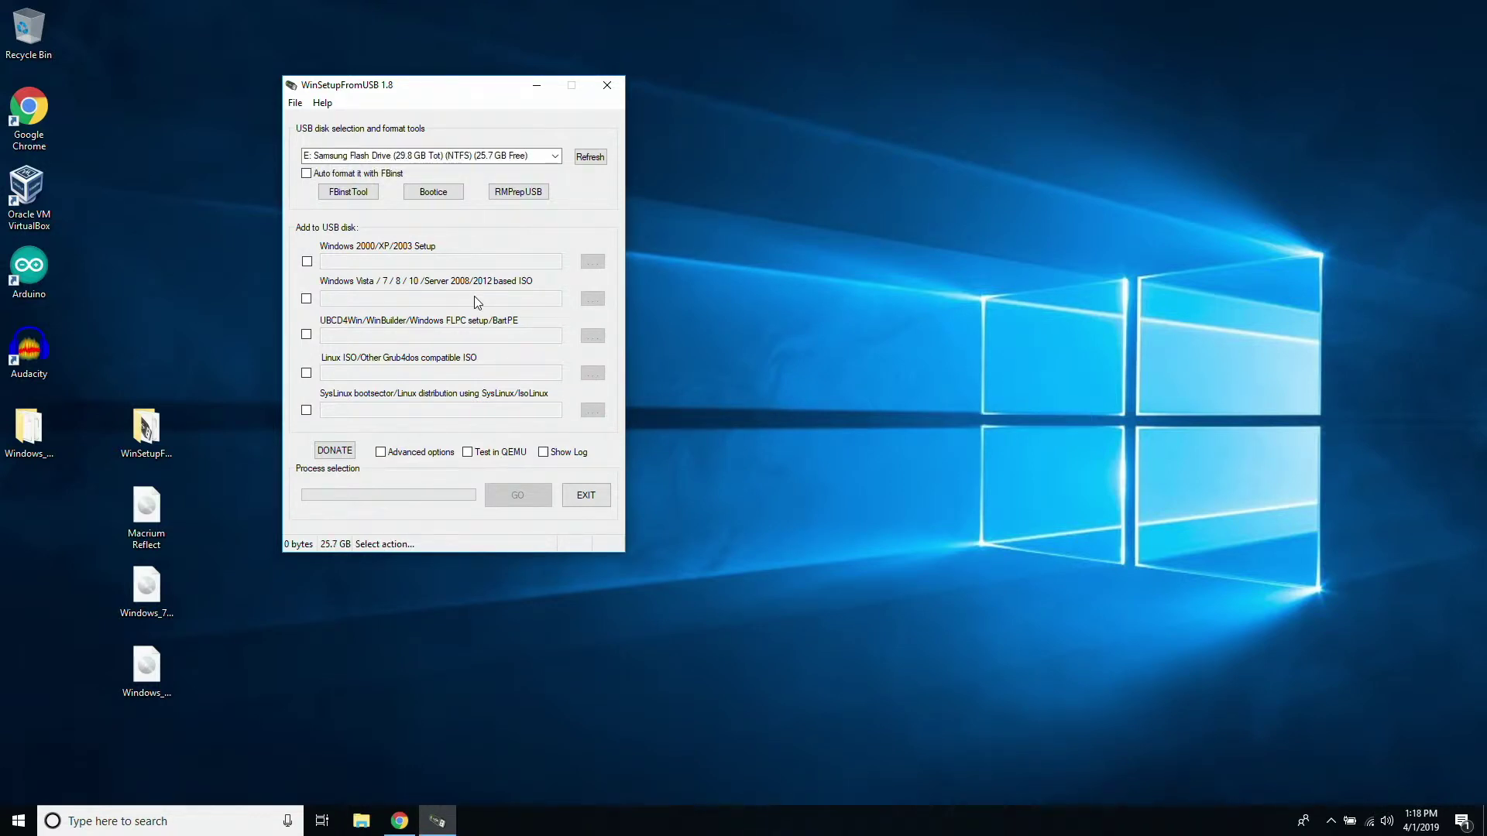
pyautogui.click(307, 262)
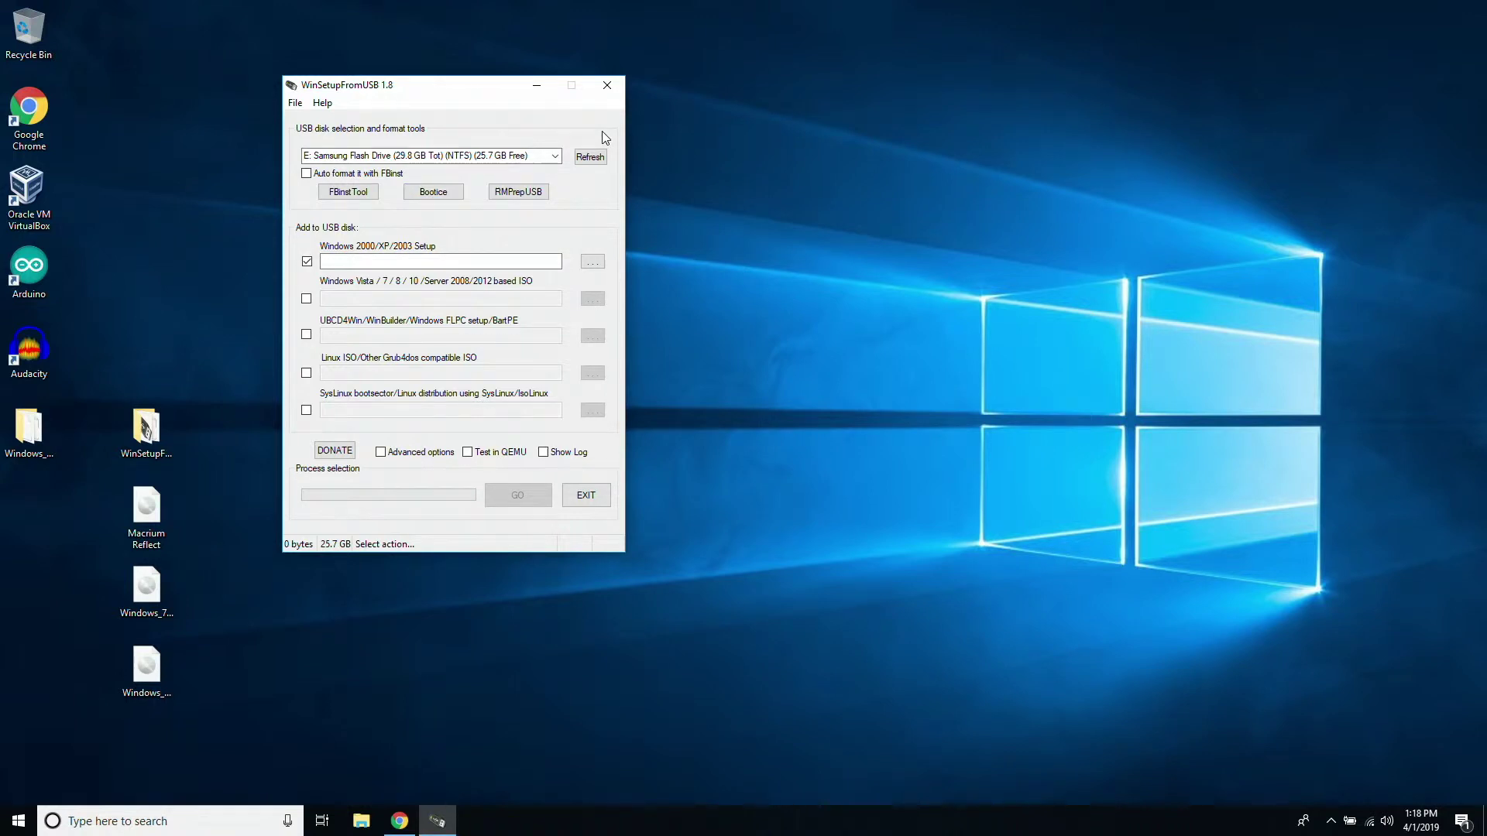
pyautogui.click(610, 84)
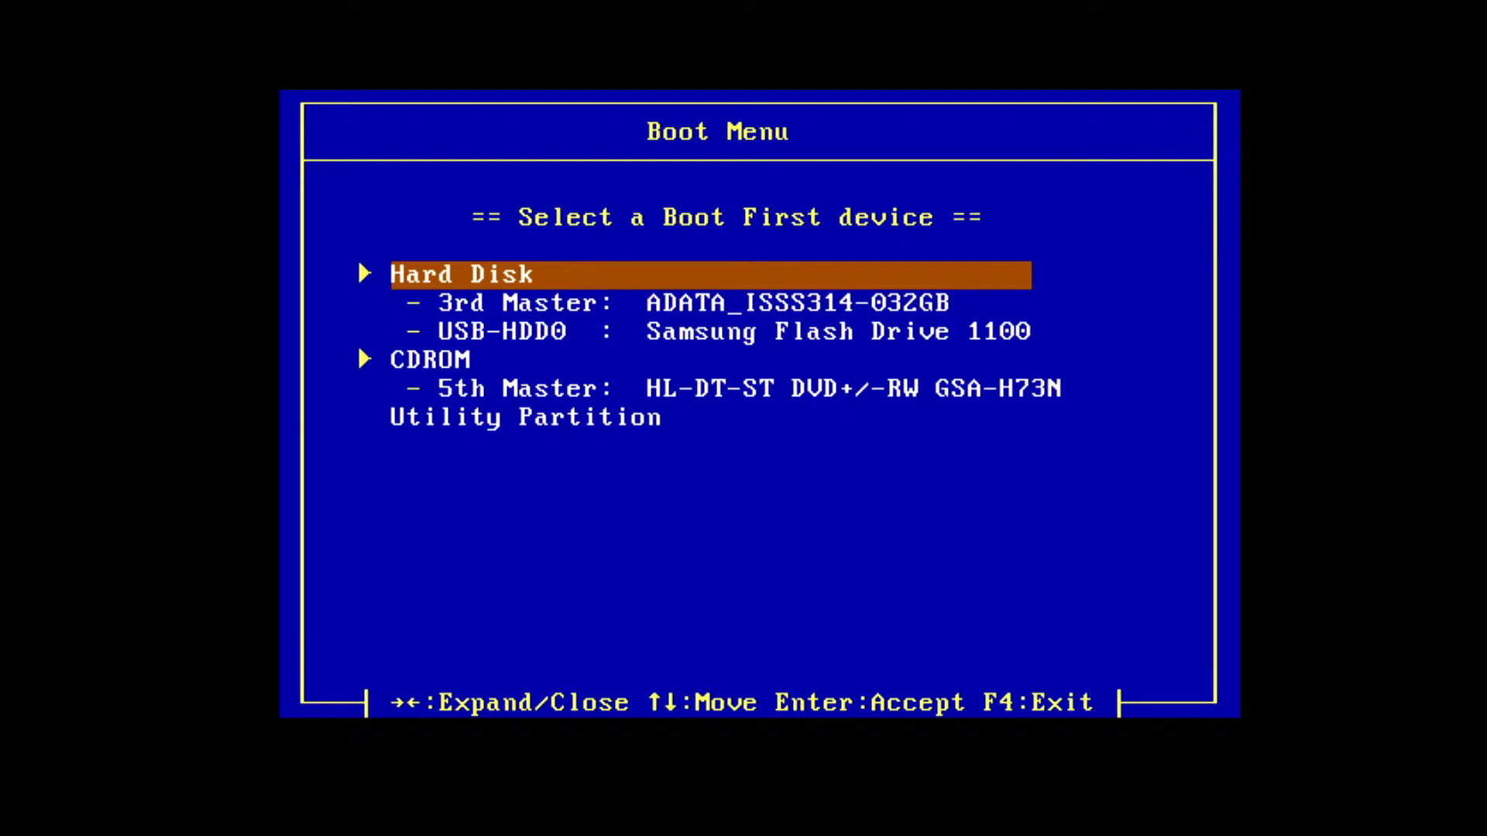
# Boot the computer from the Samsung Flash Drive (USB-HDD0) and continue to the Grub4dos menu
pyautogui.press('Down')
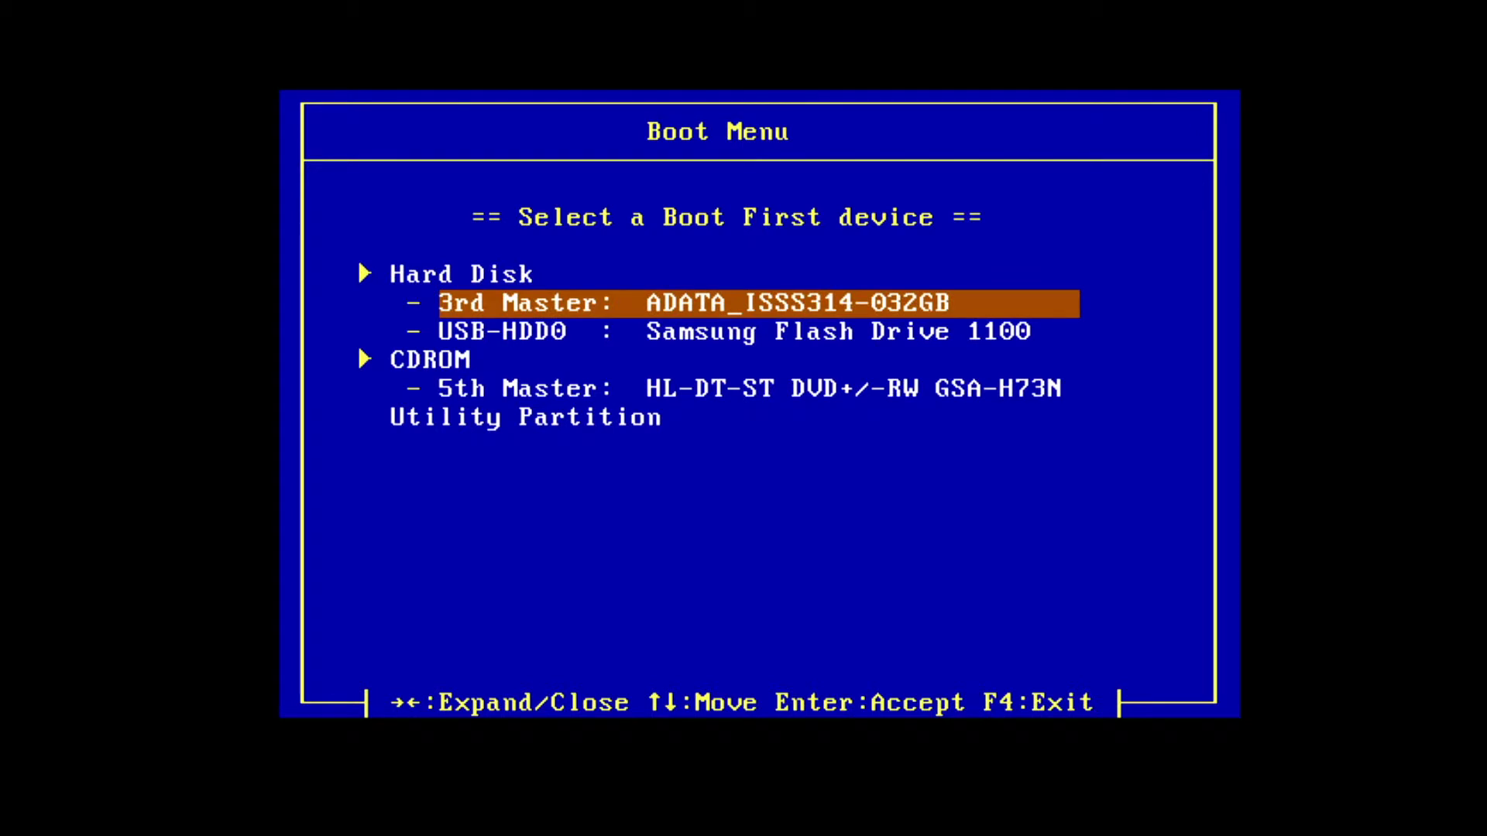
pyautogui.press('Down')
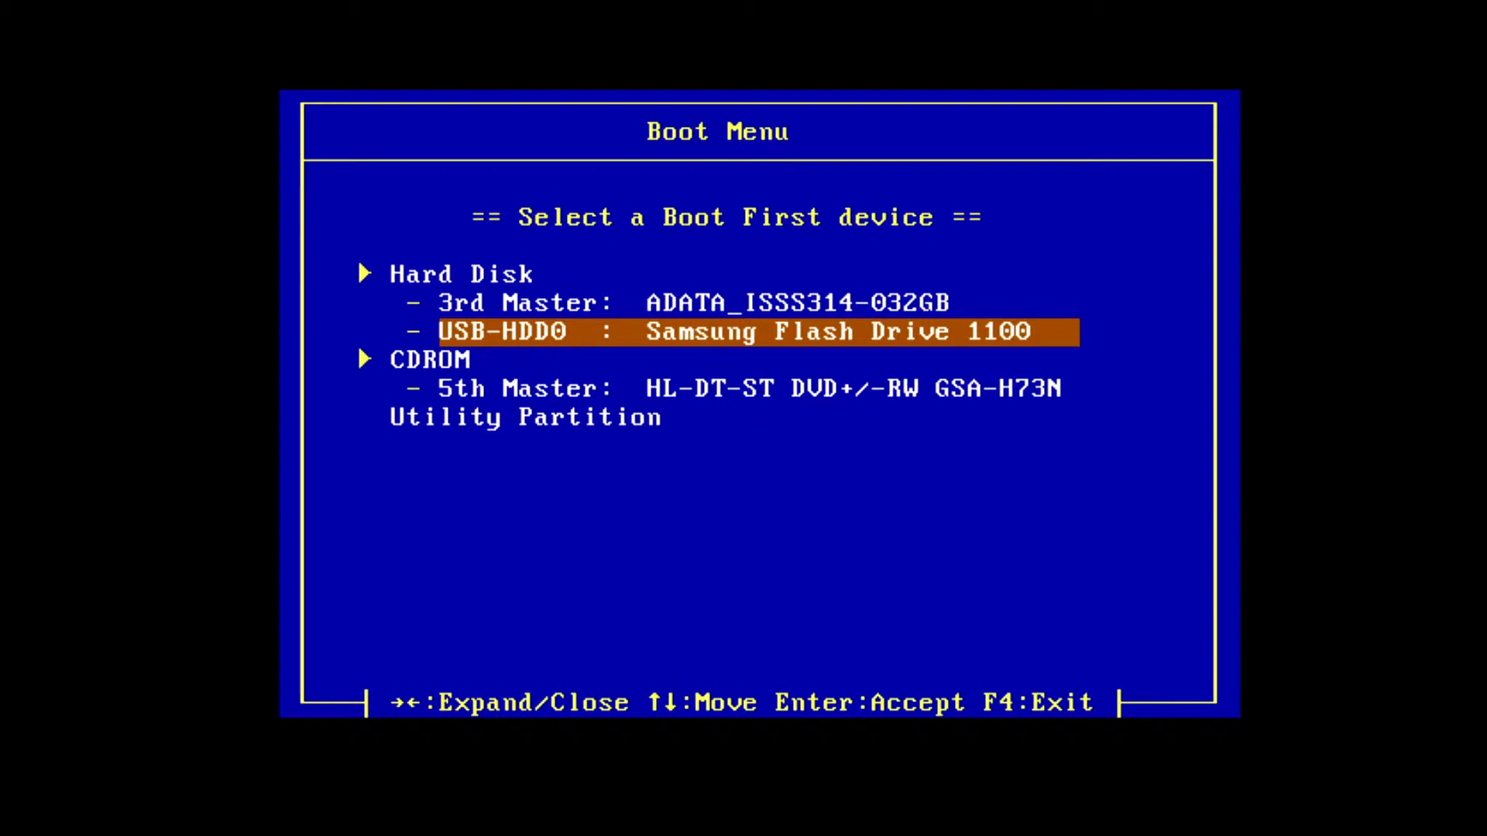
pyautogui.press('Return')
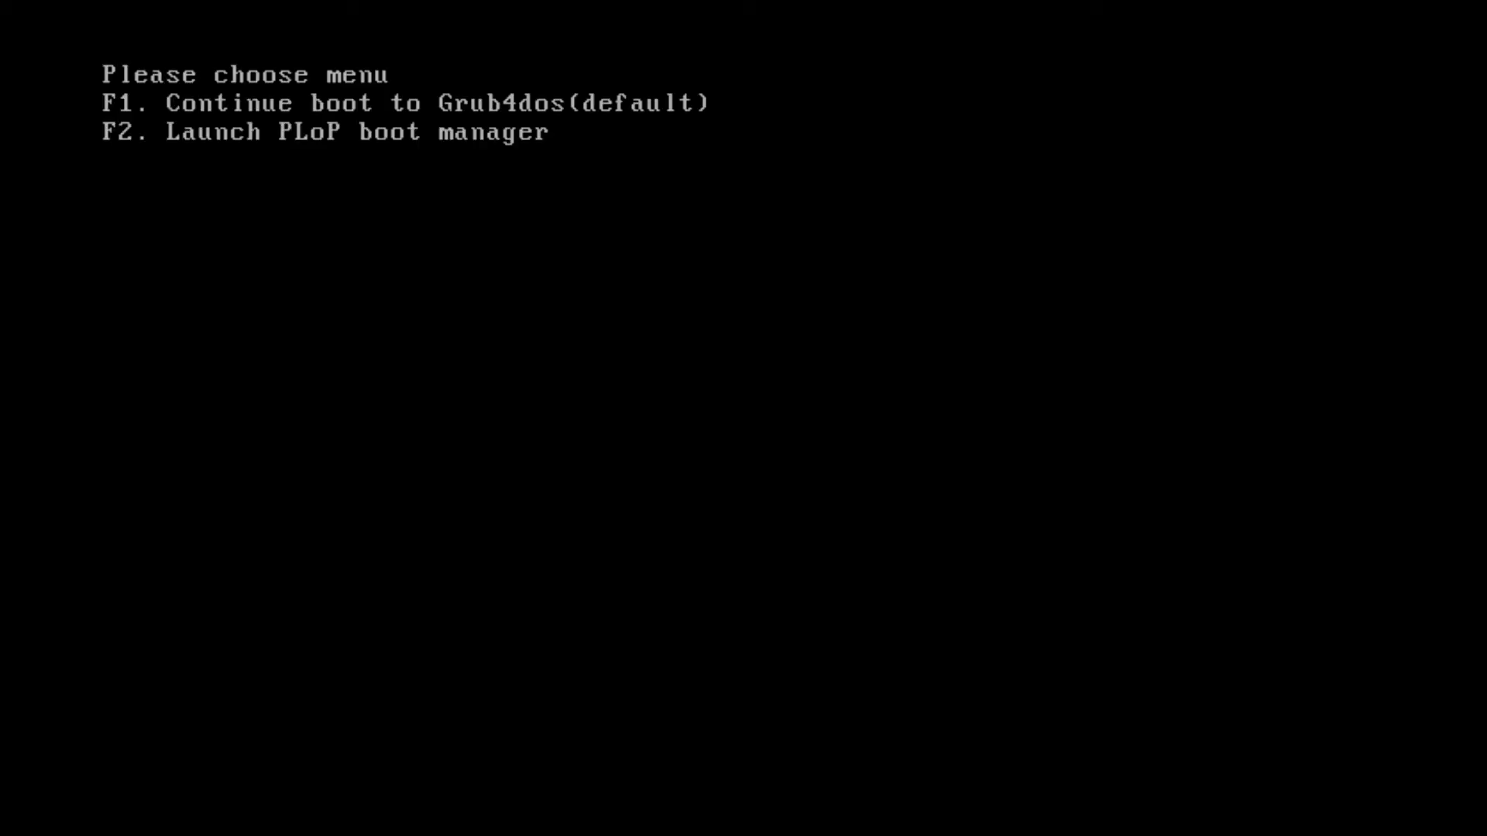
pyautogui.press('F1')
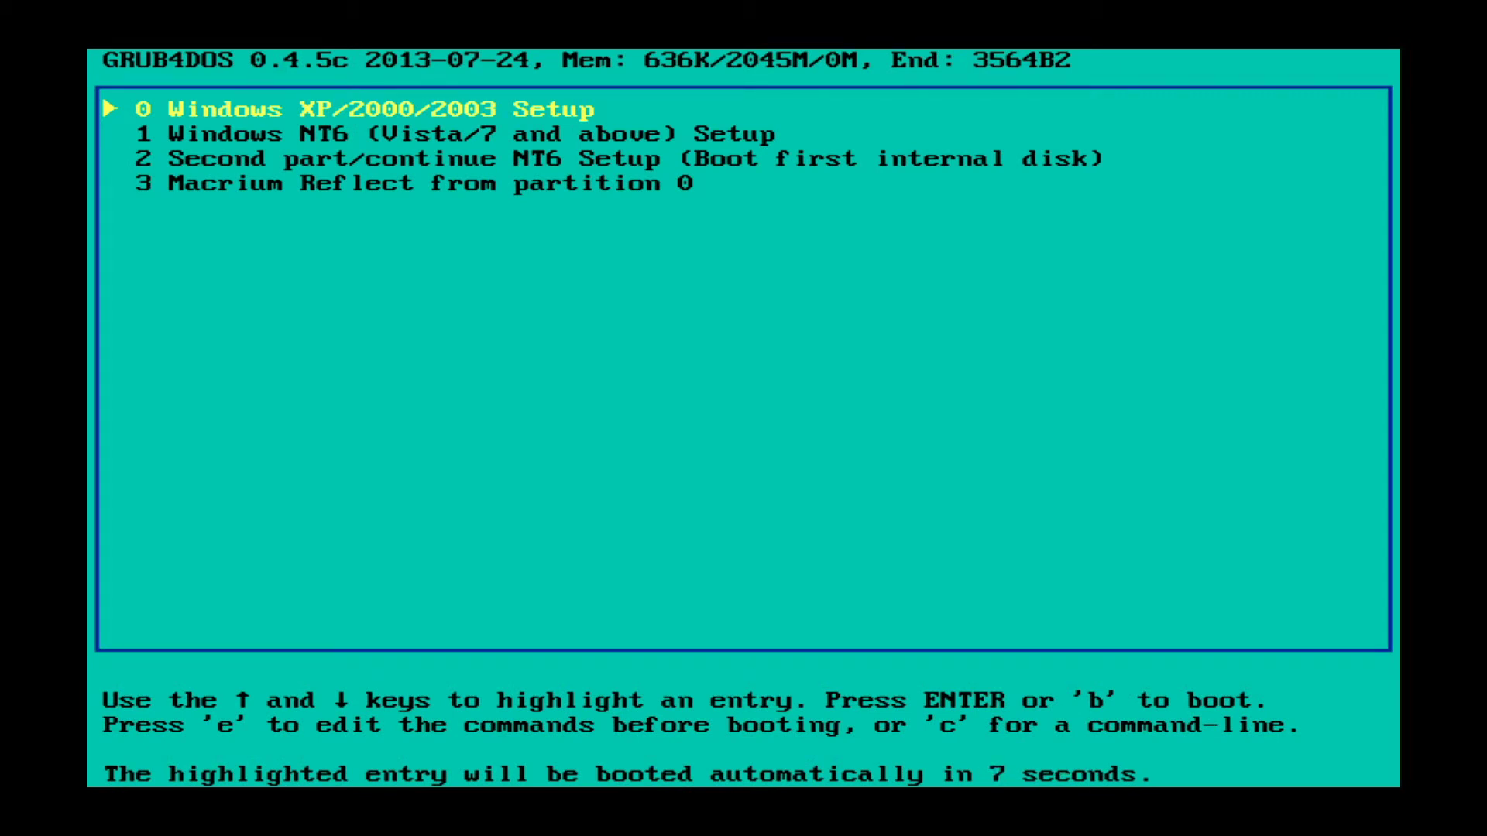
# Boot the Macrium Reflect from partition 0 entry of the Grub4dos menu and start Windows Setup [EMS Enabled] from its boot manager
pyautogui.press('Down')
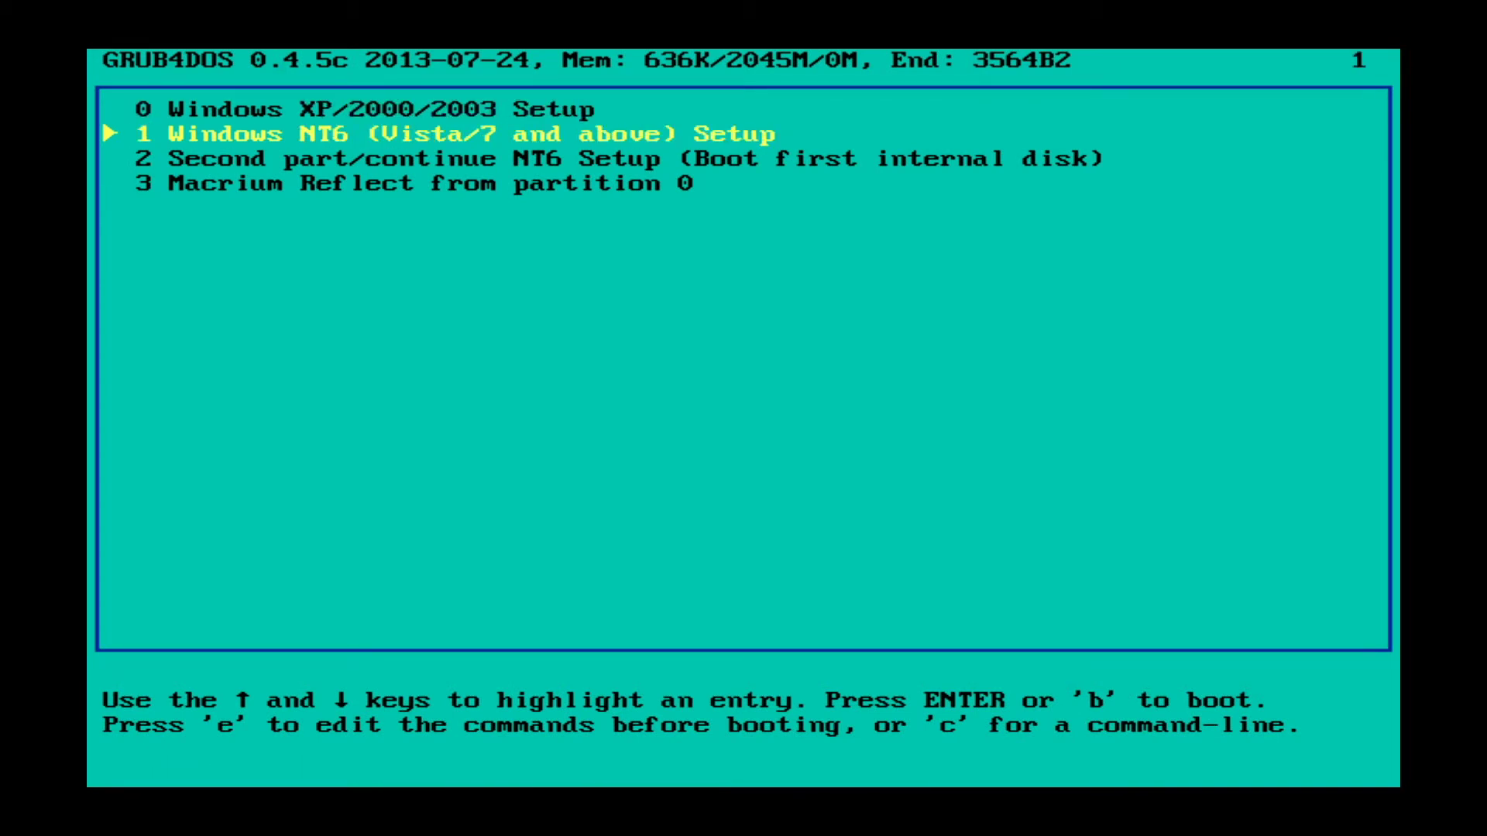
pyautogui.press('Down')
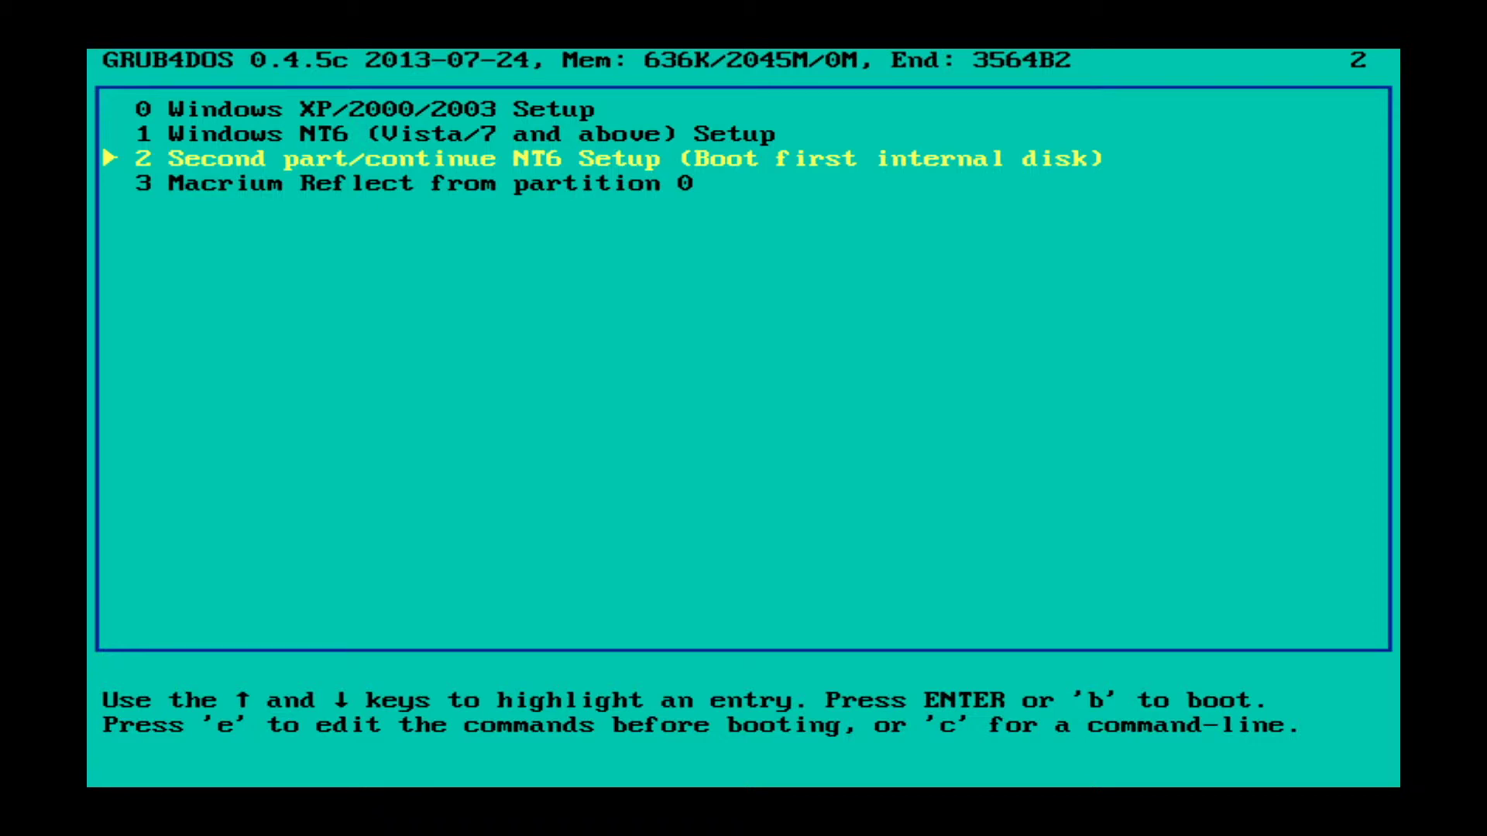
pyautogui.press('Down')
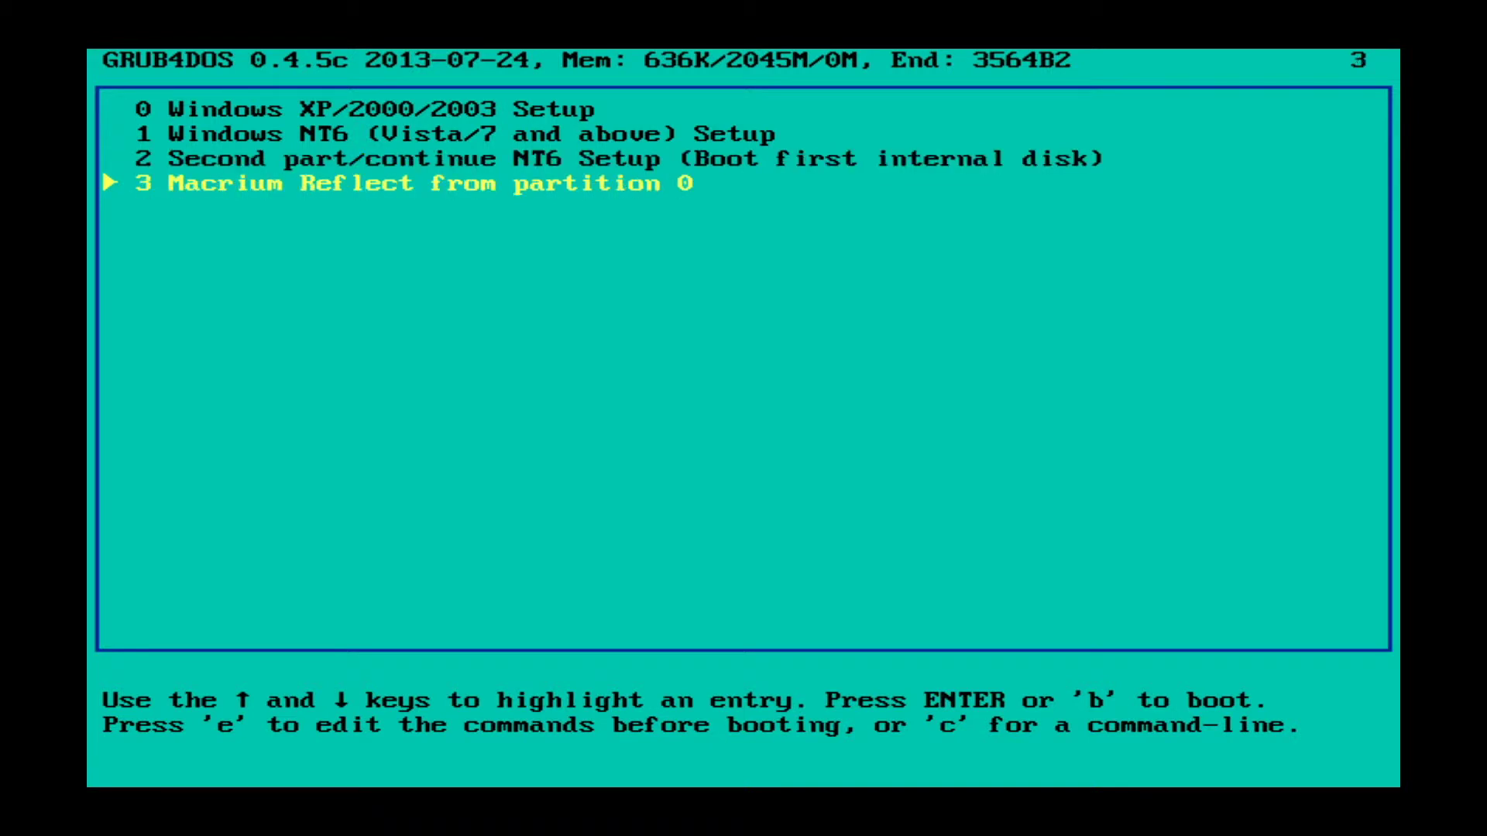
pyautogui.press('Return')
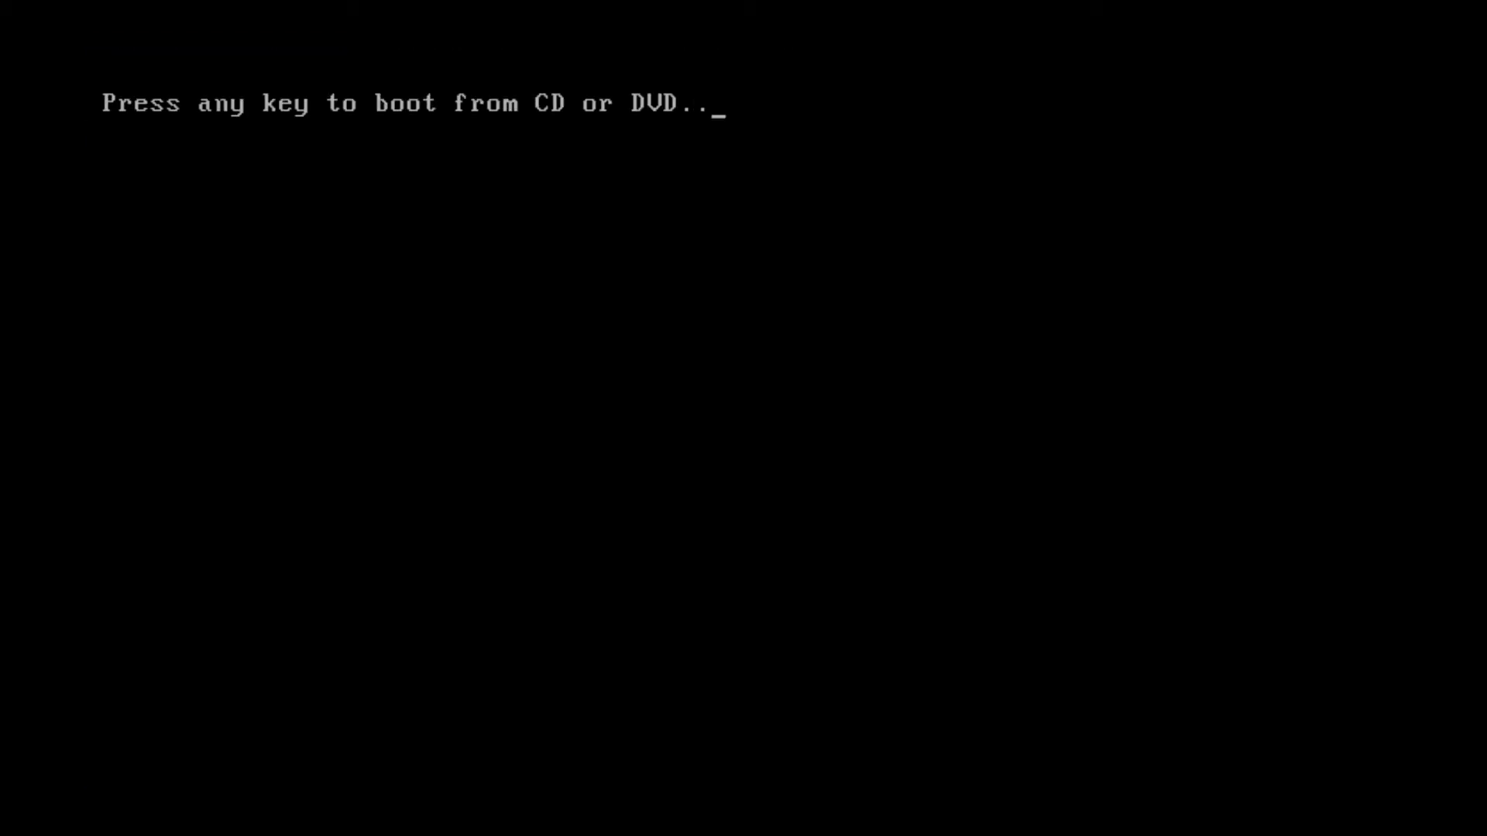
pyautogui.press('Return')
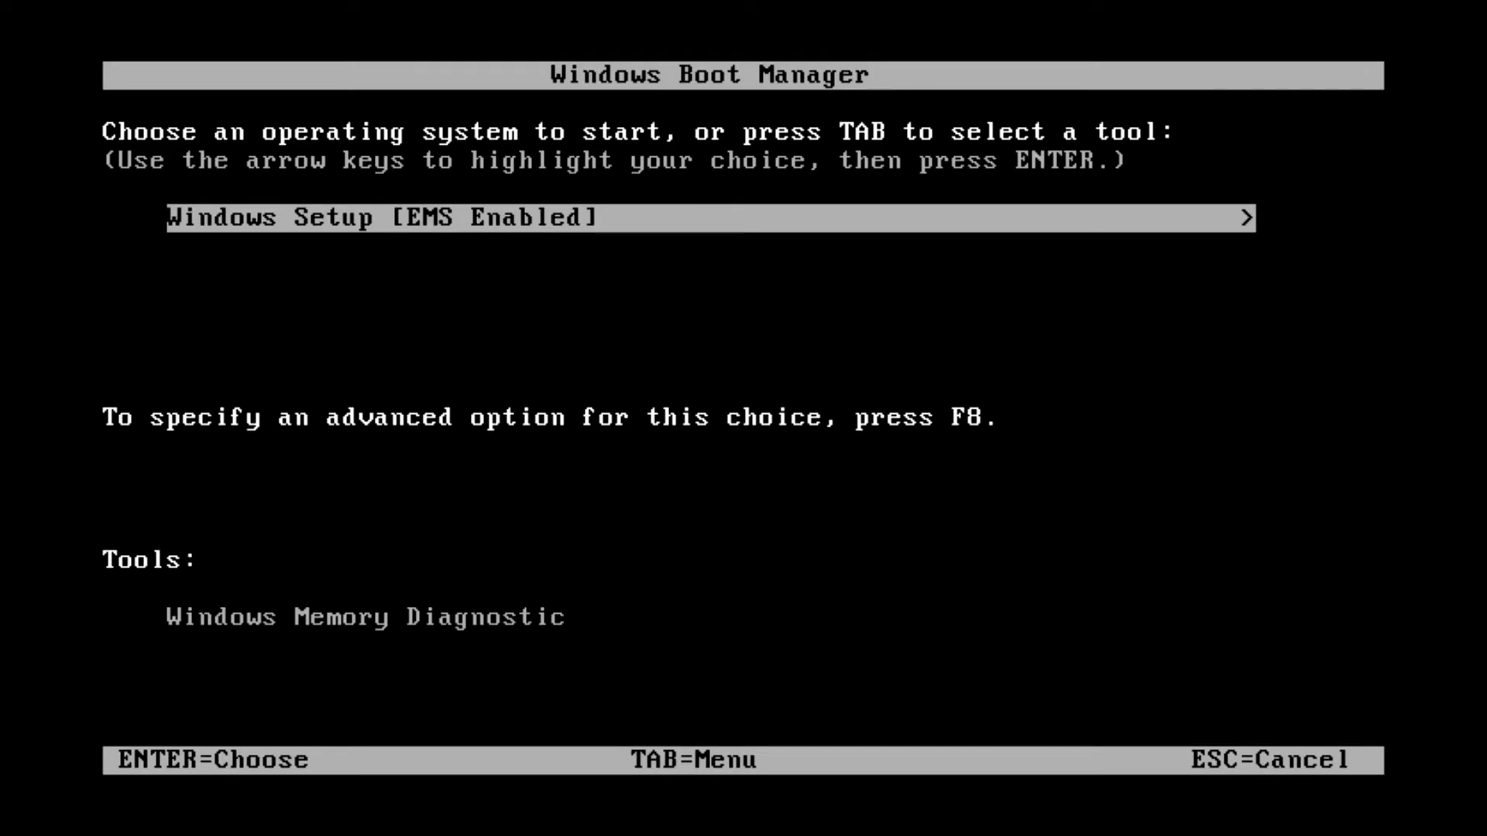
pyautogui.press('Return')
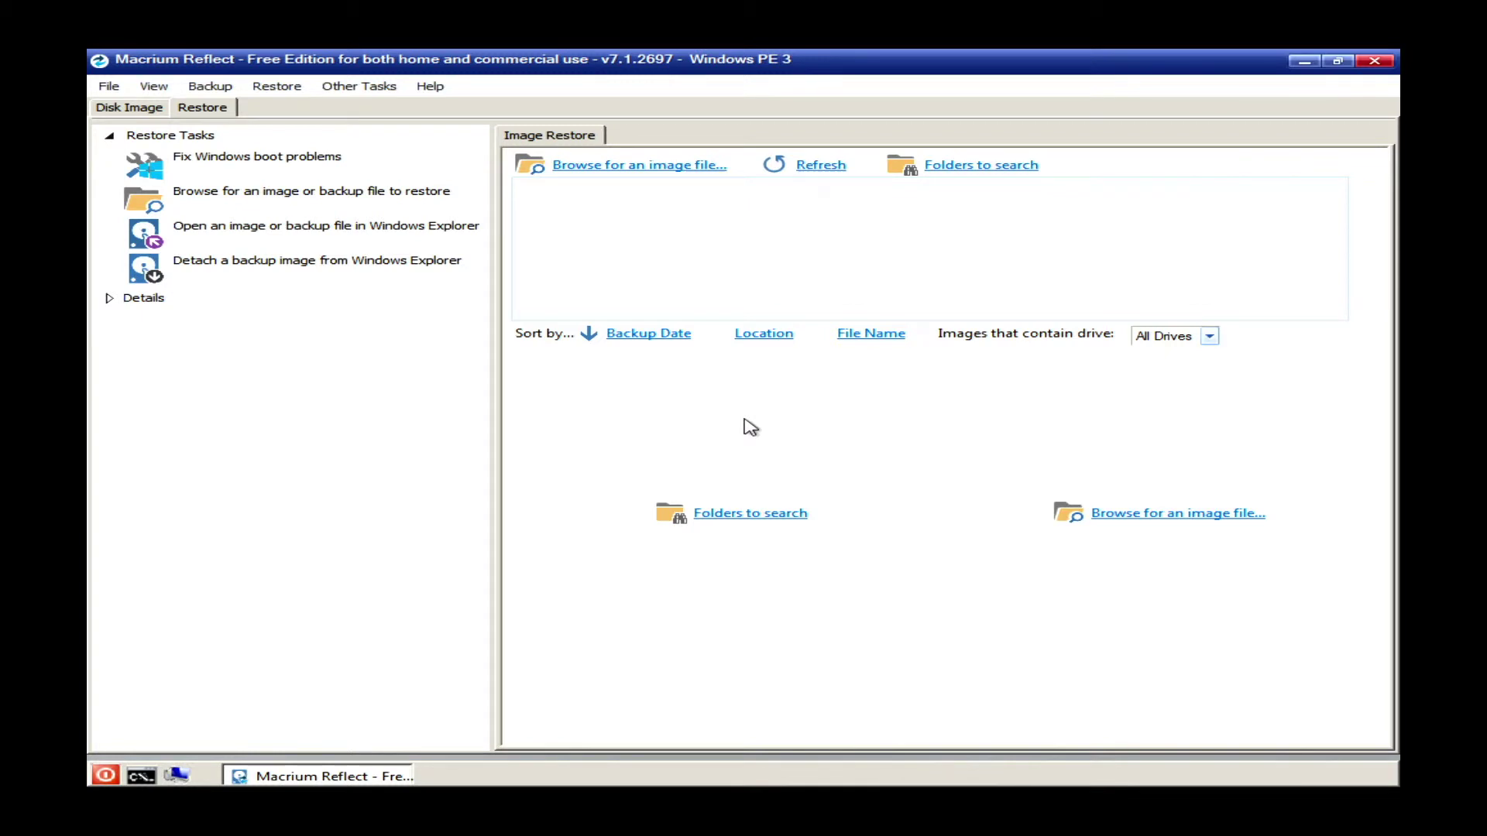
# Check the dialog for opening an image or backup file in Windows Explorer, cancel it, and close the WinPE session with Reboot
pyautogui.click(227, 231)
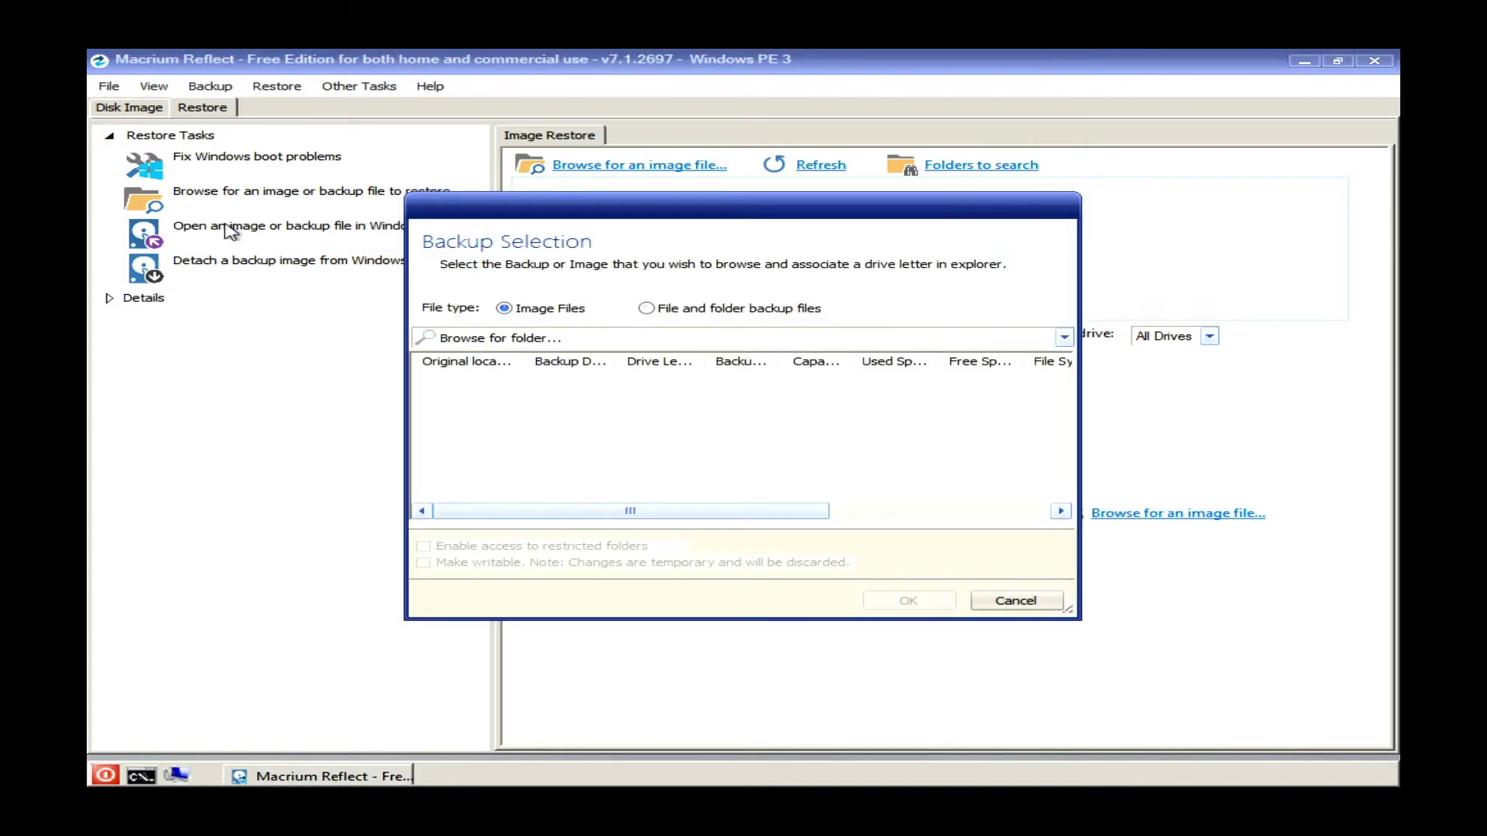
pyautogui.click(1015, 598)
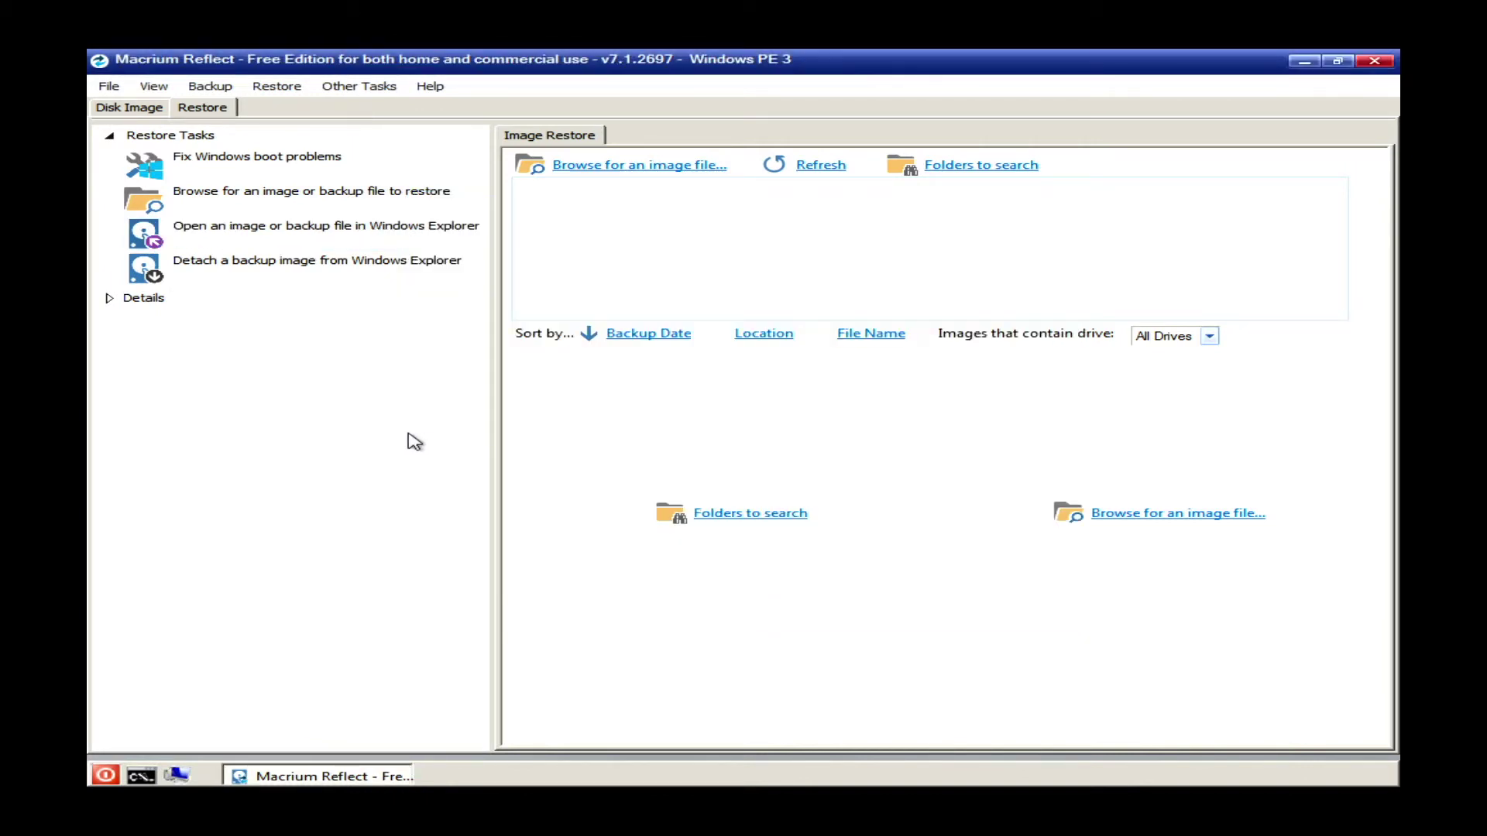
pyautogui.click(105, 775)
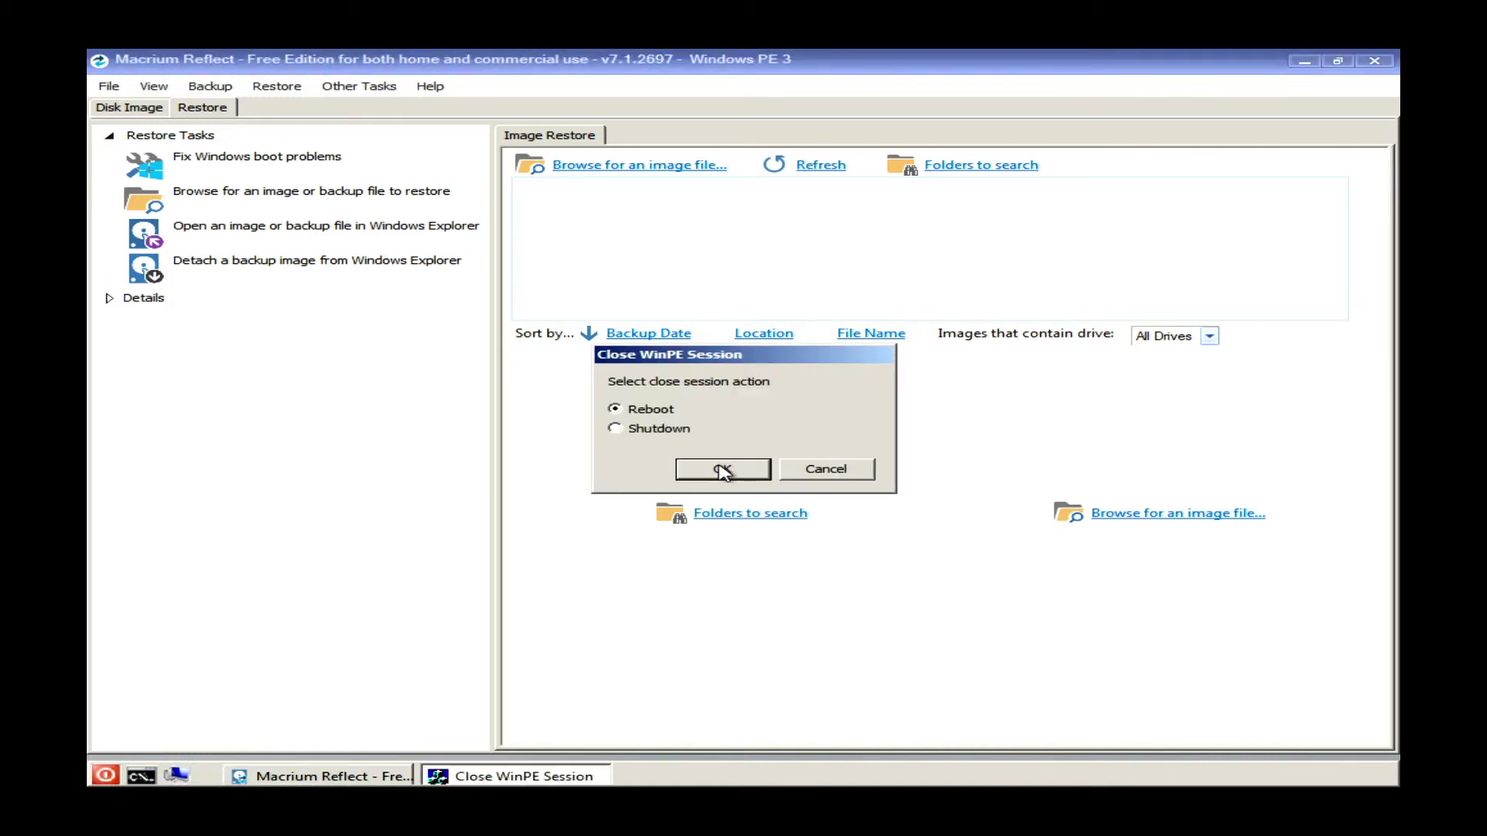
pyautogui.click(720, 468)
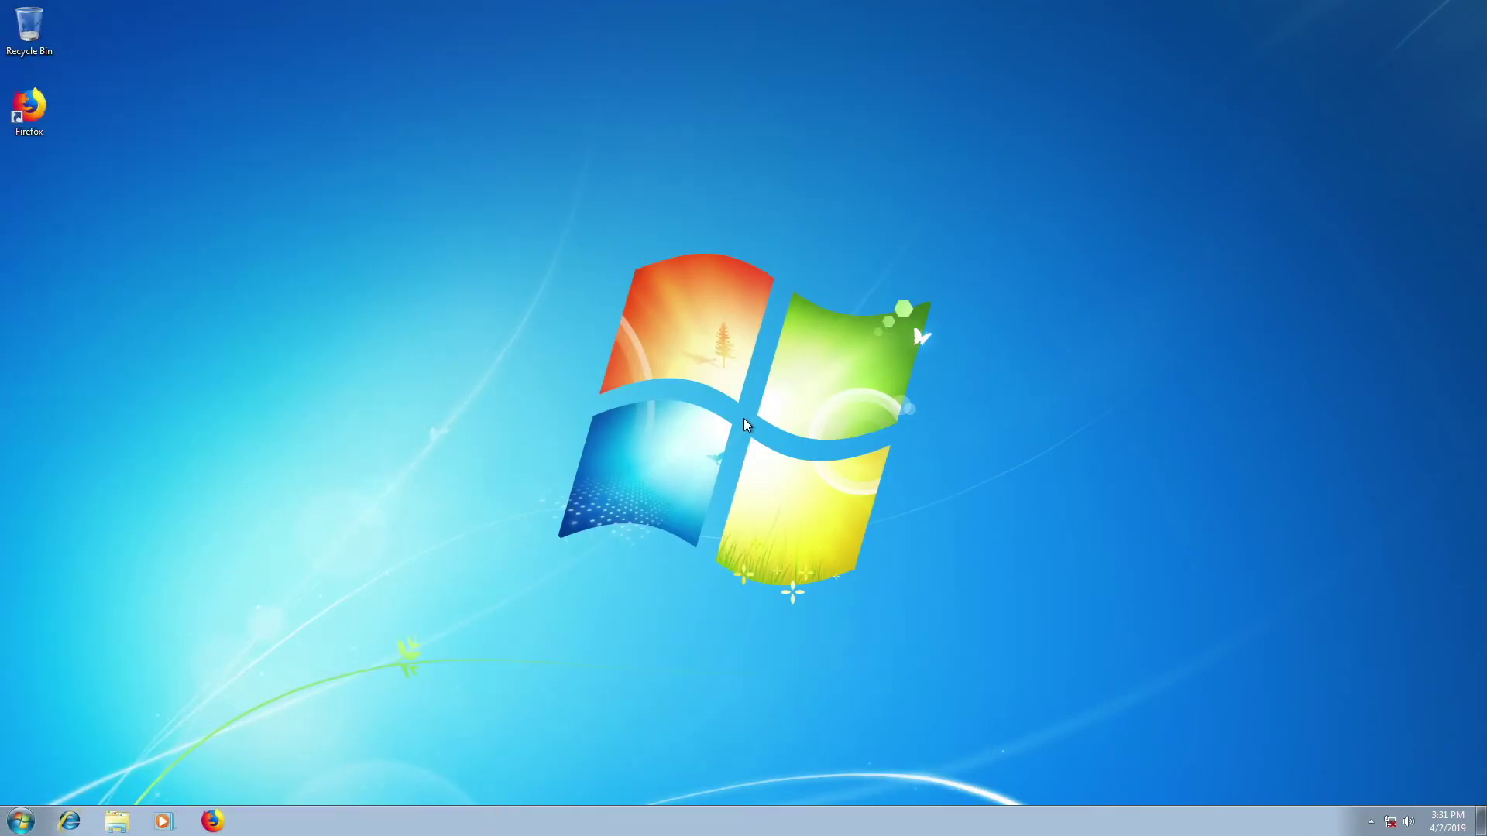
# Find Notepad among the installed programs and open it
pyautogui.click(21, 821)
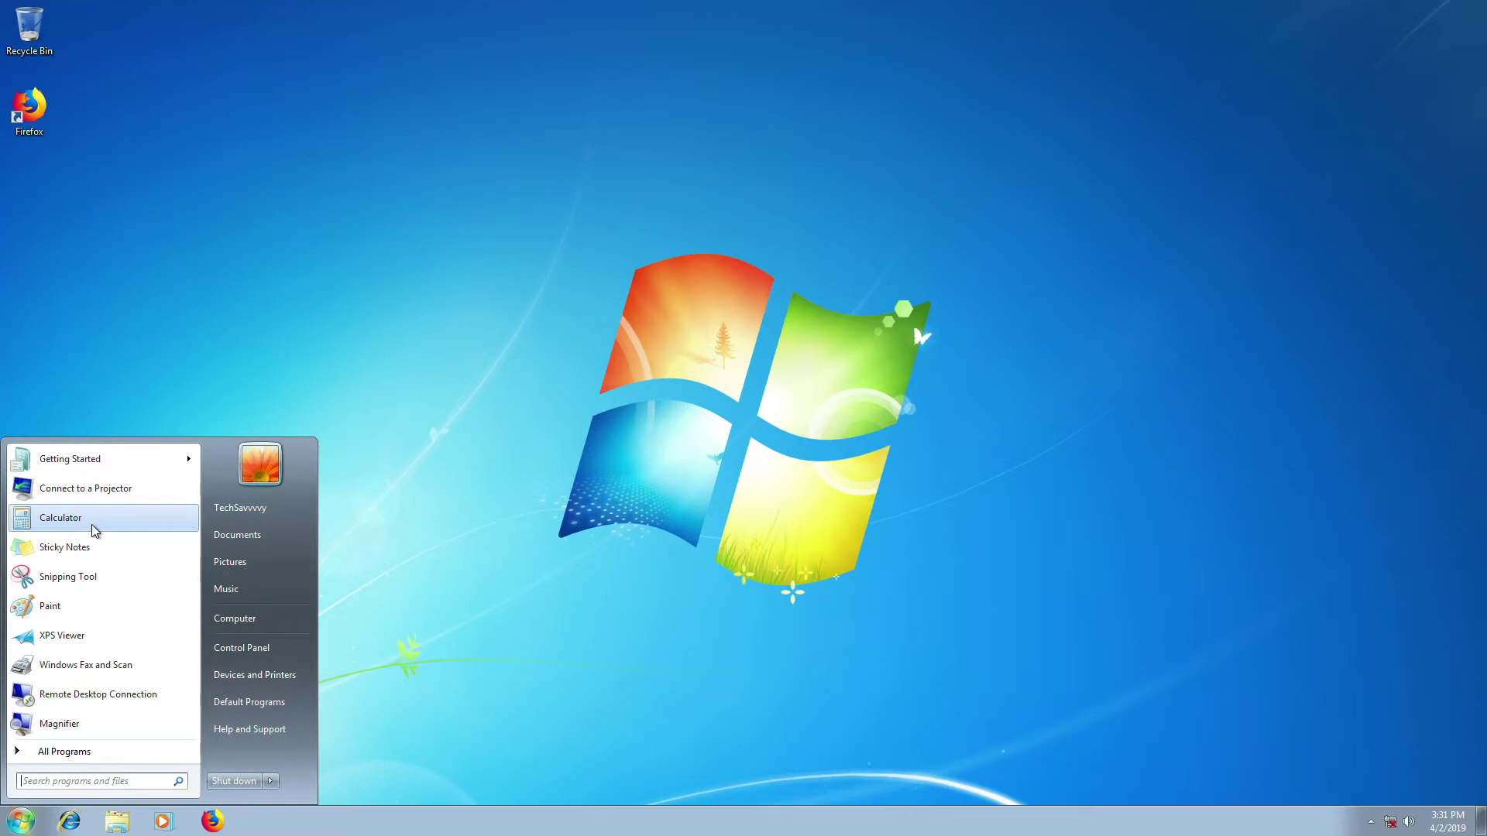
pyautogui.write('notep')
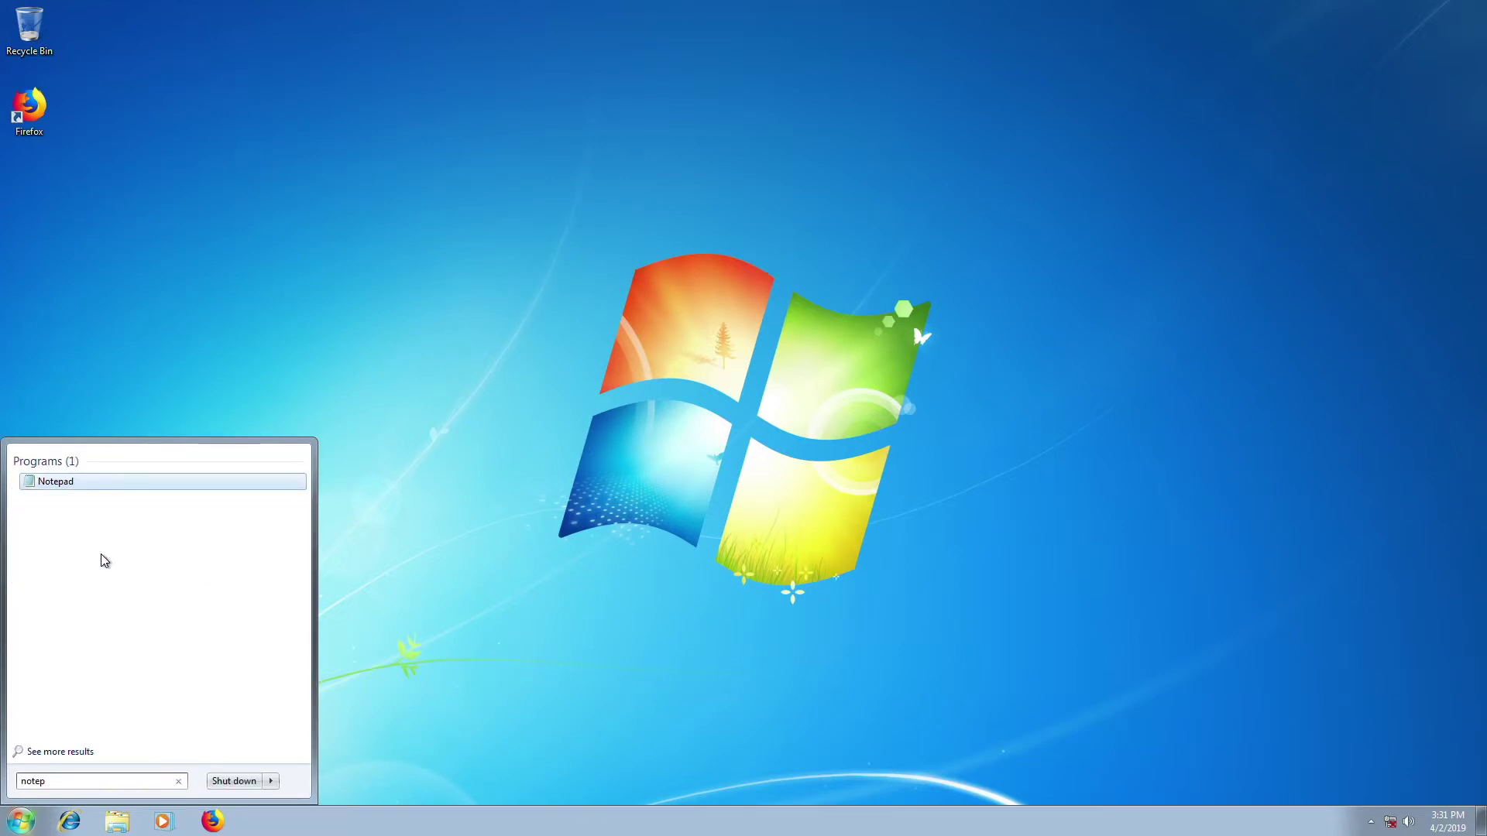
pyautogui.press('Return')
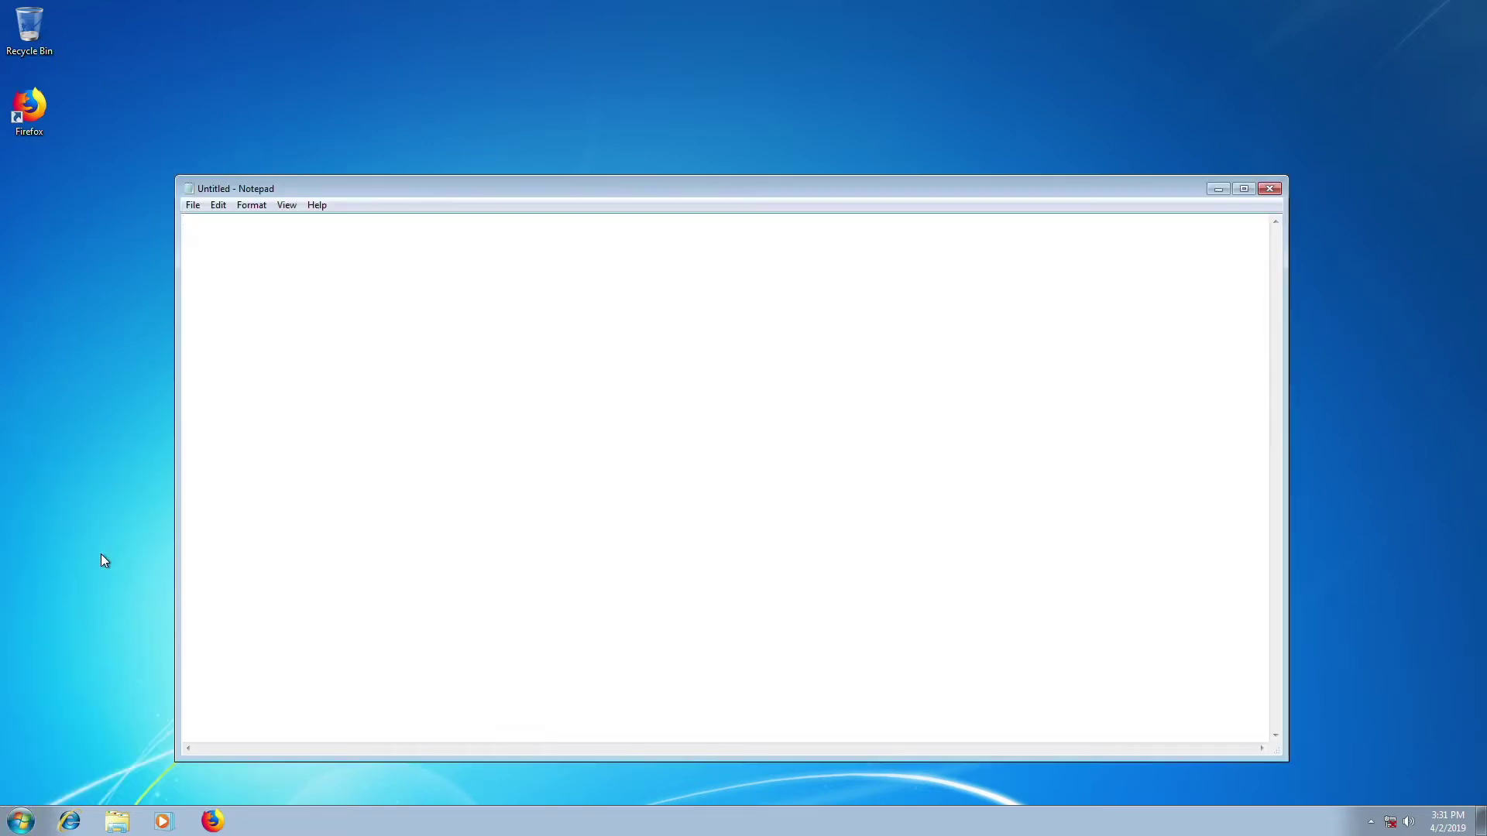
# Open menu.lst from the WINSETUP (E:) drive with all file types listed, and maximize the Notepad window
pyautogui.click(193, 205)
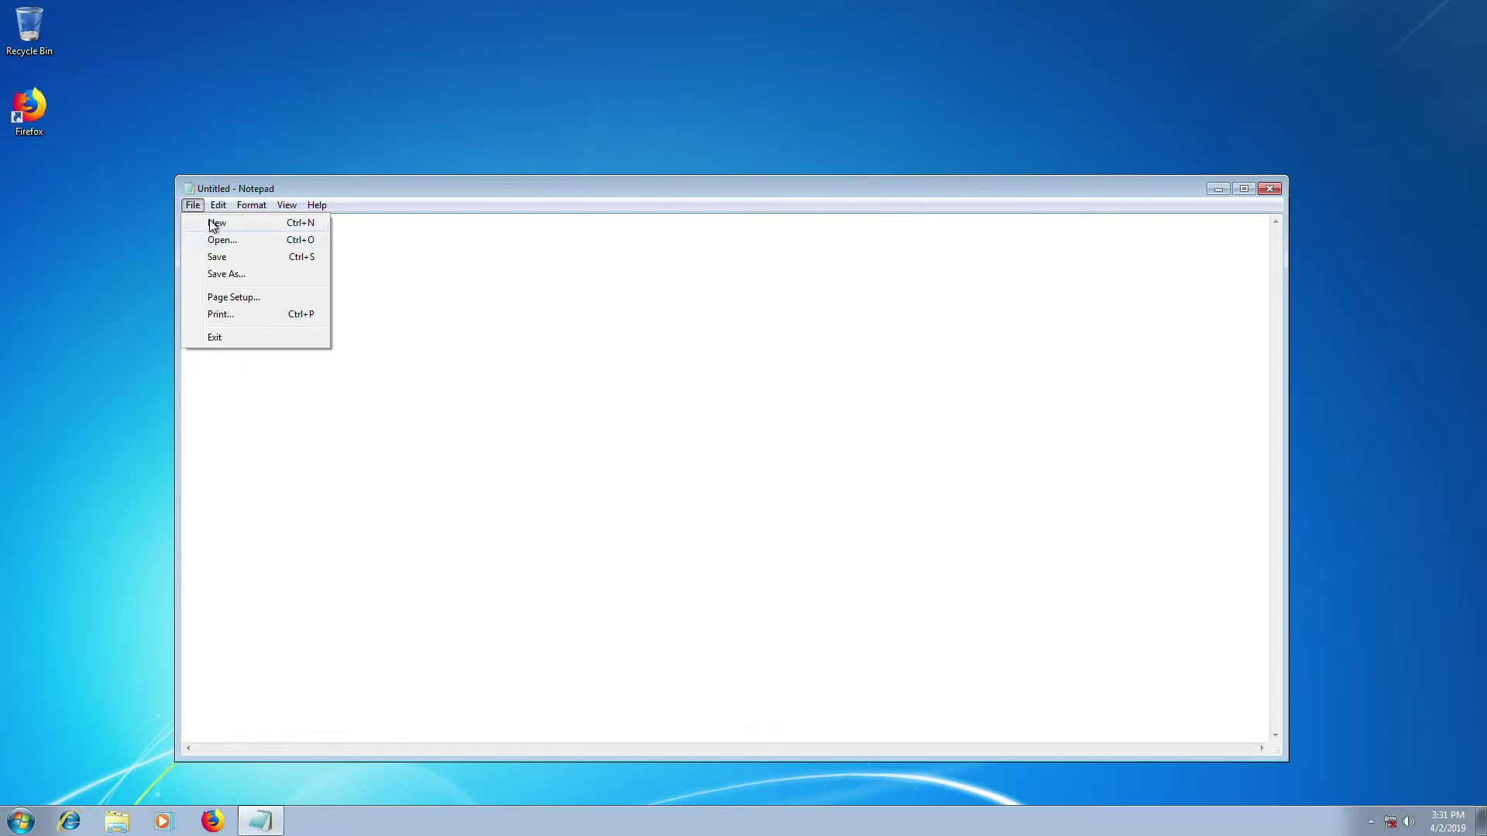
pyautogui.click(198, 204)
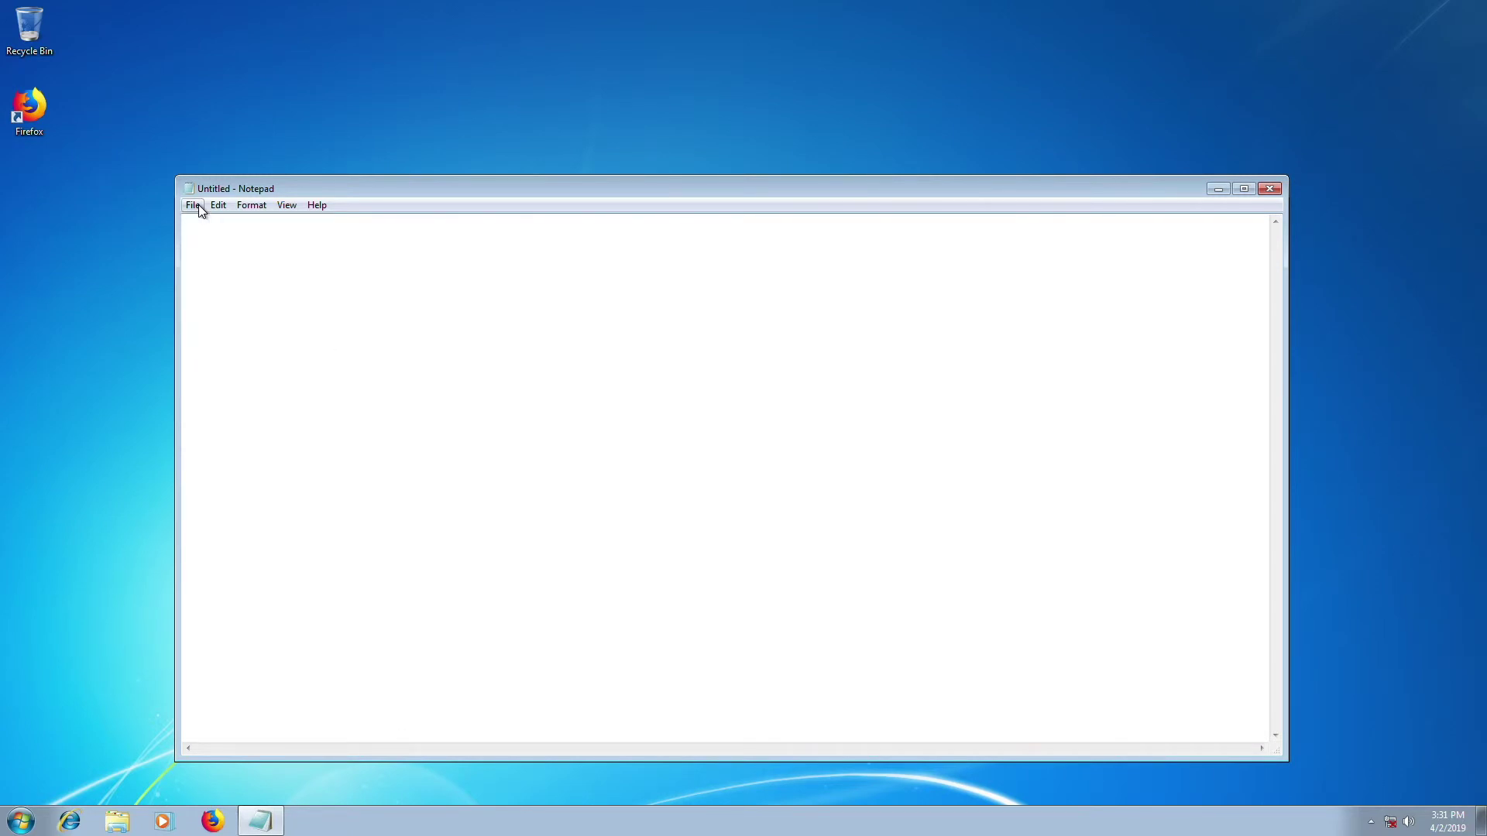
pyautogui.click(198, 205)
pyautogui.click(235, 240)
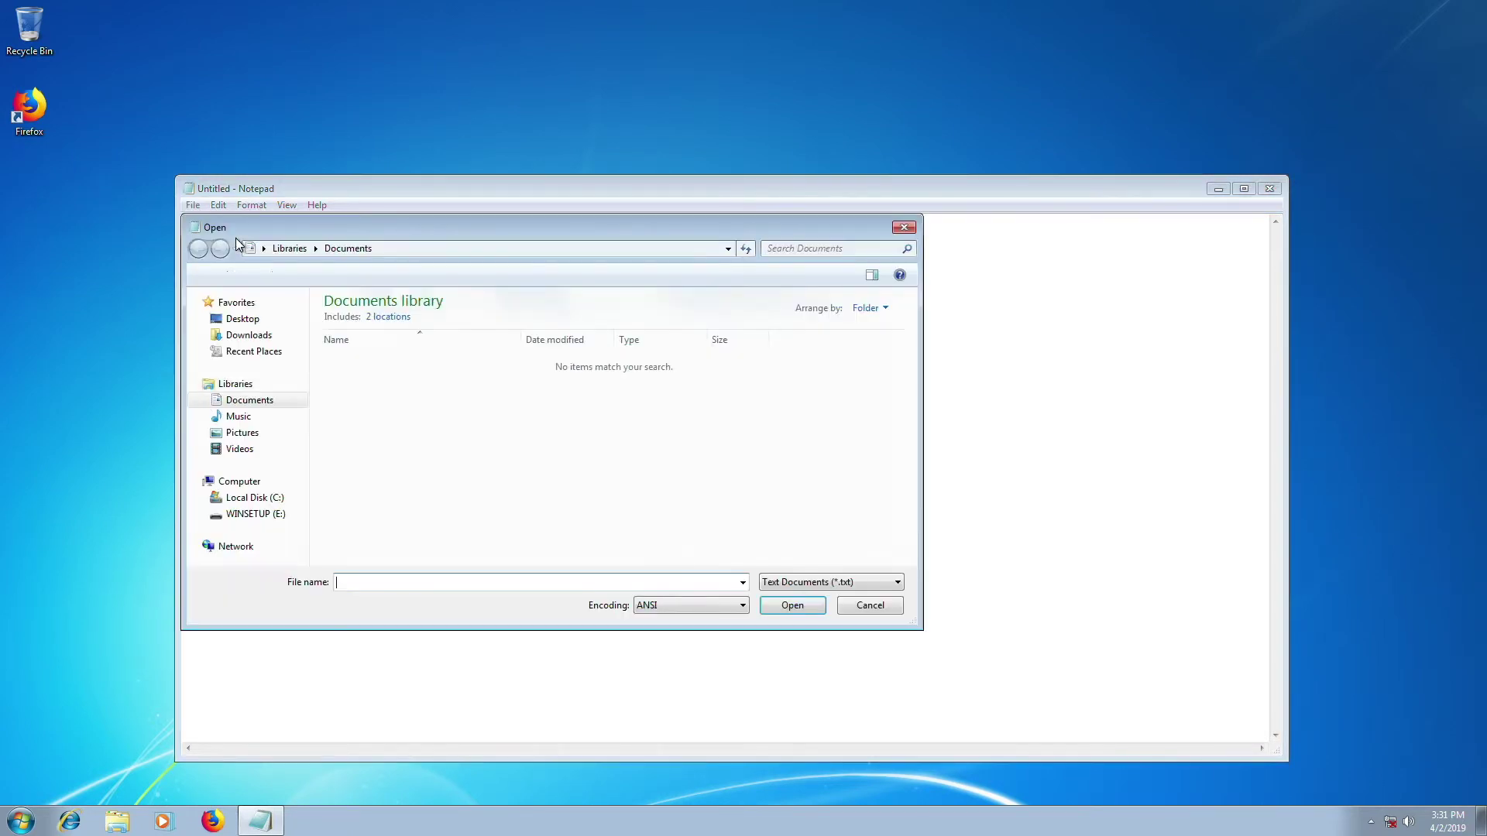
pyautogui.click(246, 514)
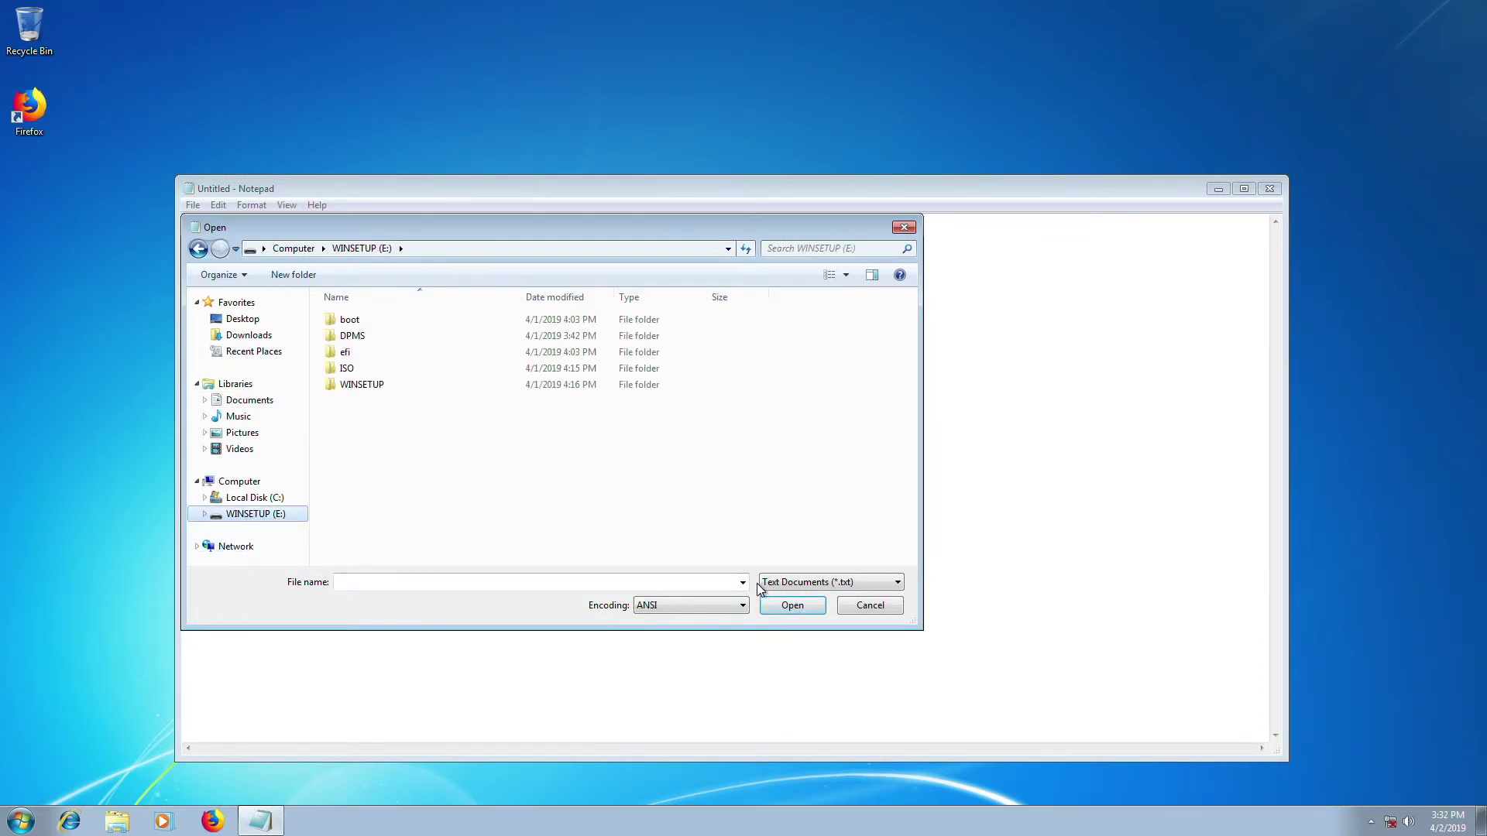
pyautogui.click(785, 582)
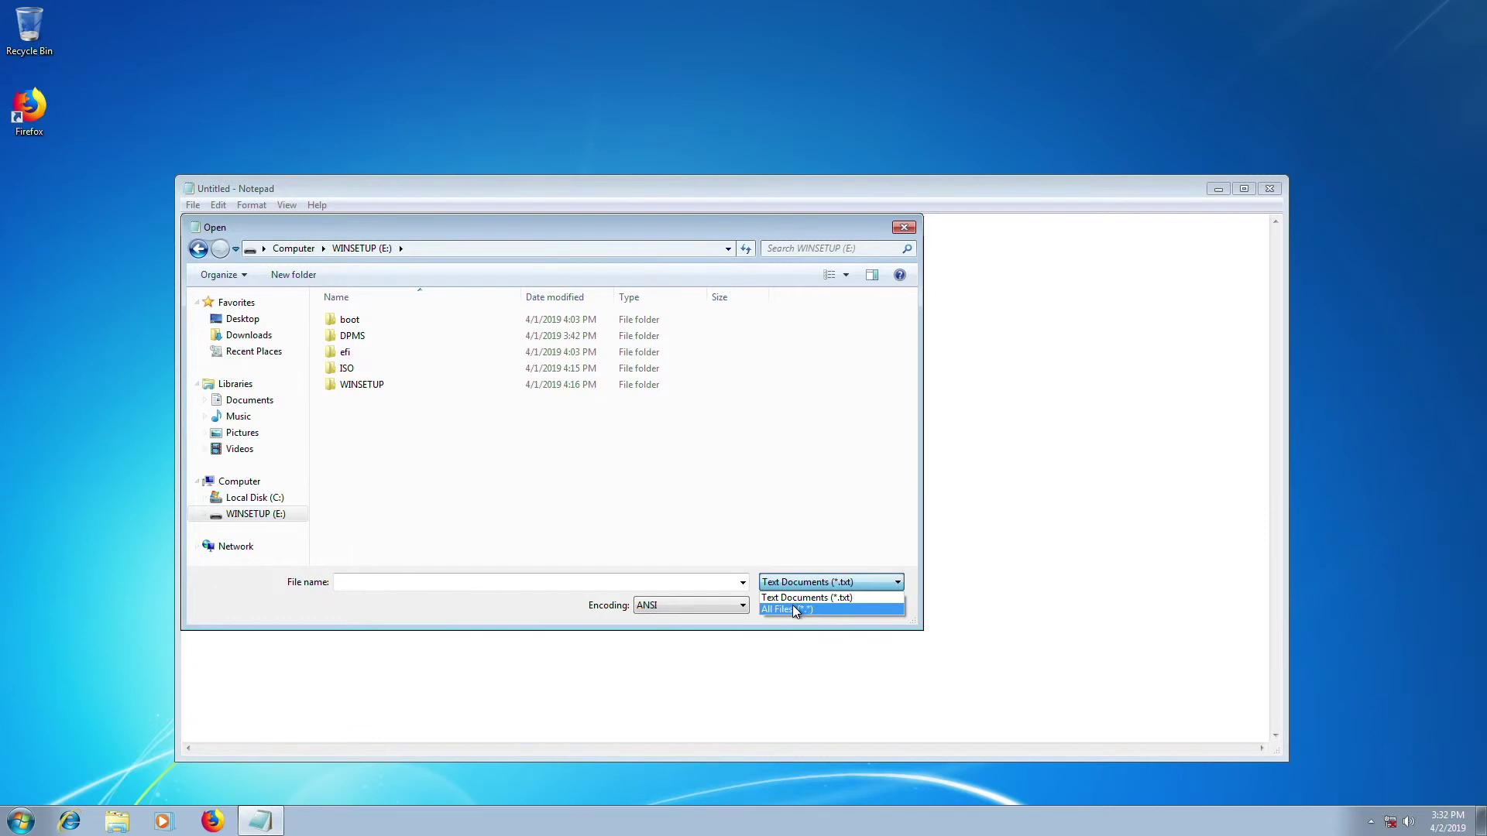
pyautogui.click(792, 606)
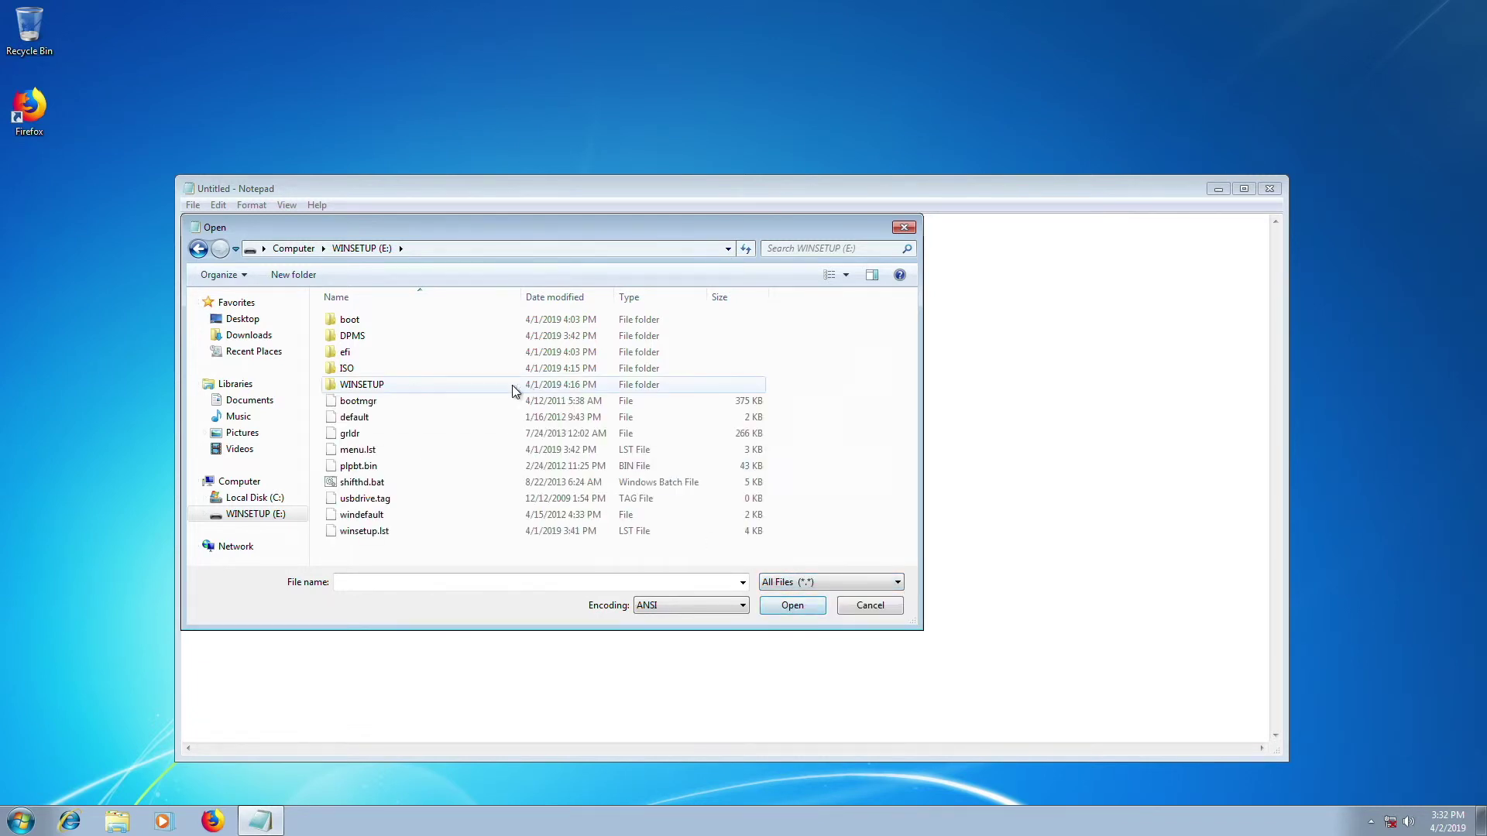
pyautogui.doubleClick(378, 451)
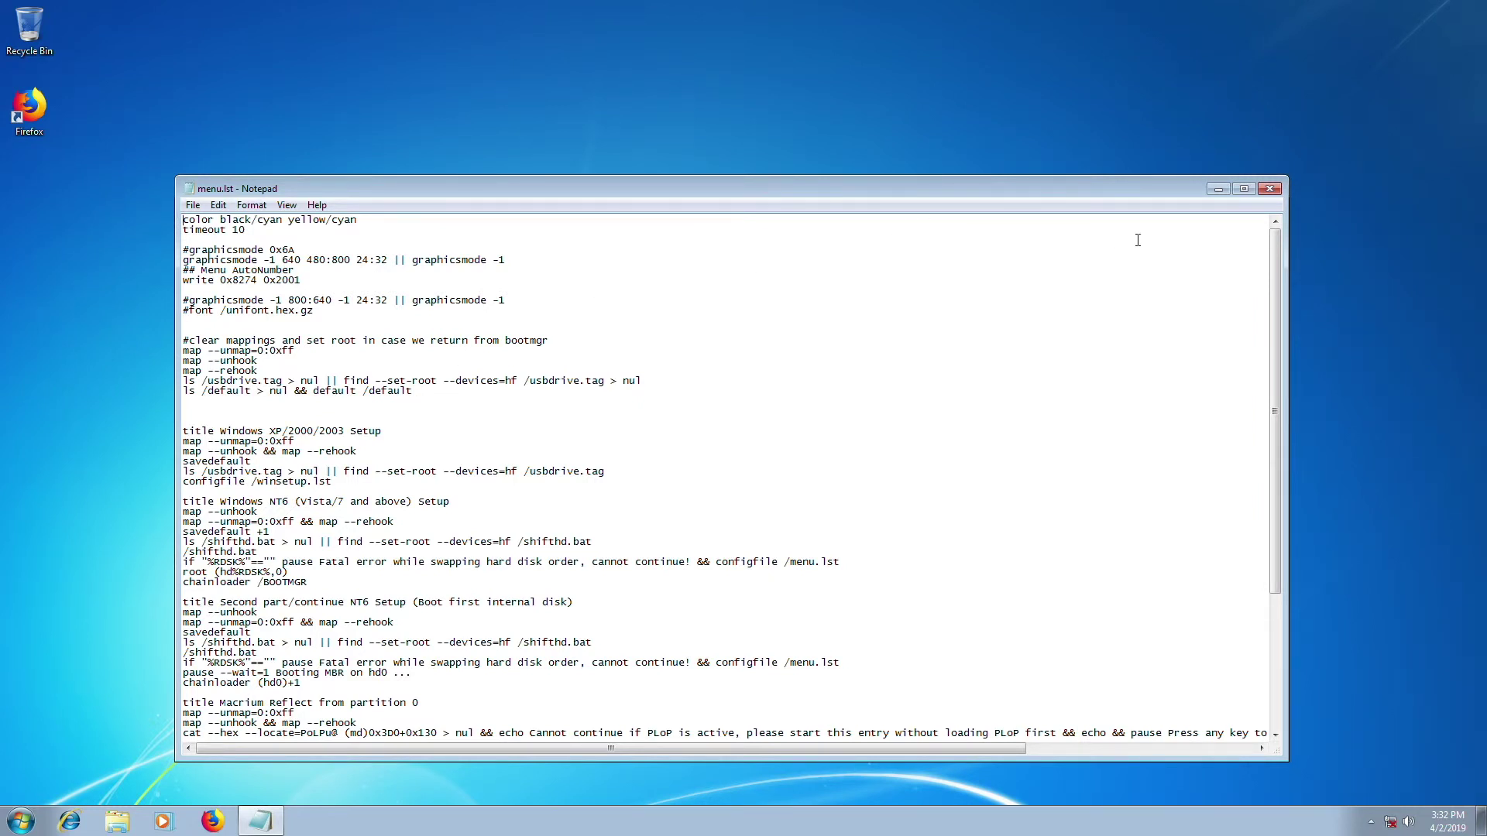
pyautogui.click(1245, 189)
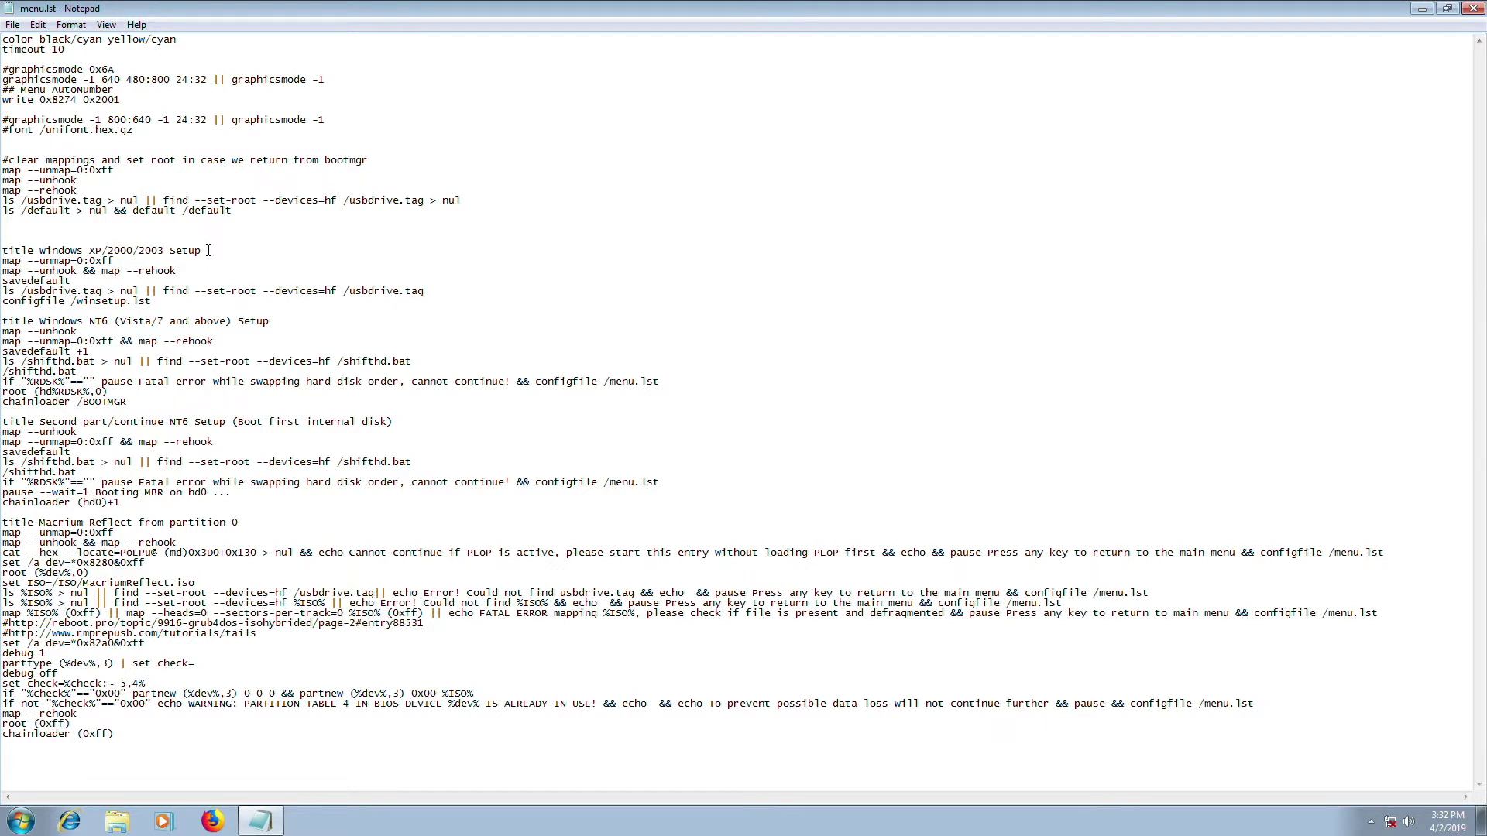
# Change the title of the Windows XP/2000/2003 Setup entry in menu.lst to "Windows XP x64 with Sata"
pyautogui.press('Delete')
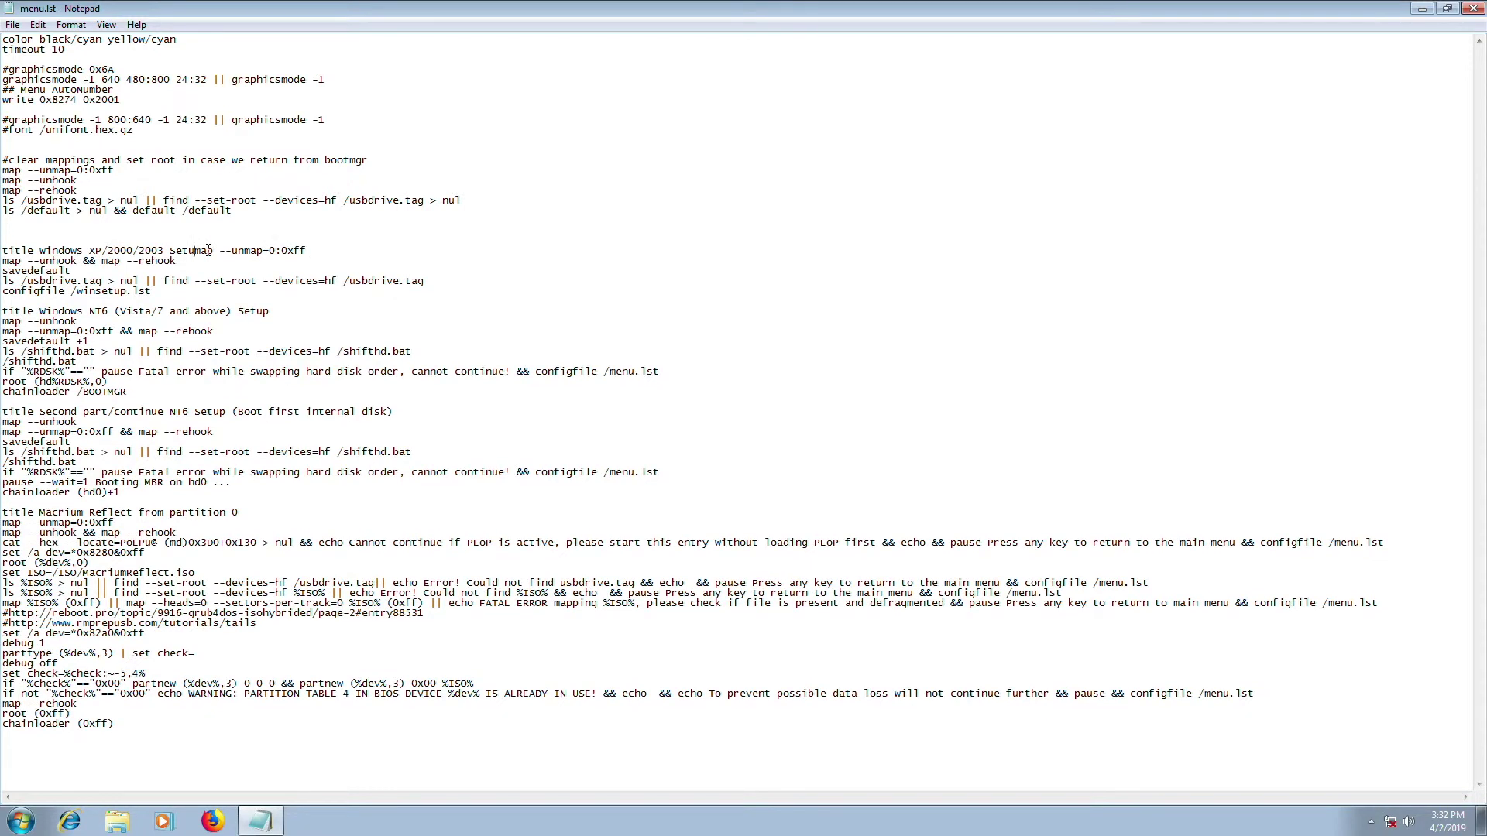
pyautogui.press('Return')
pyautogui.press('Right')
pyautogui.doubleClick(208, 250)
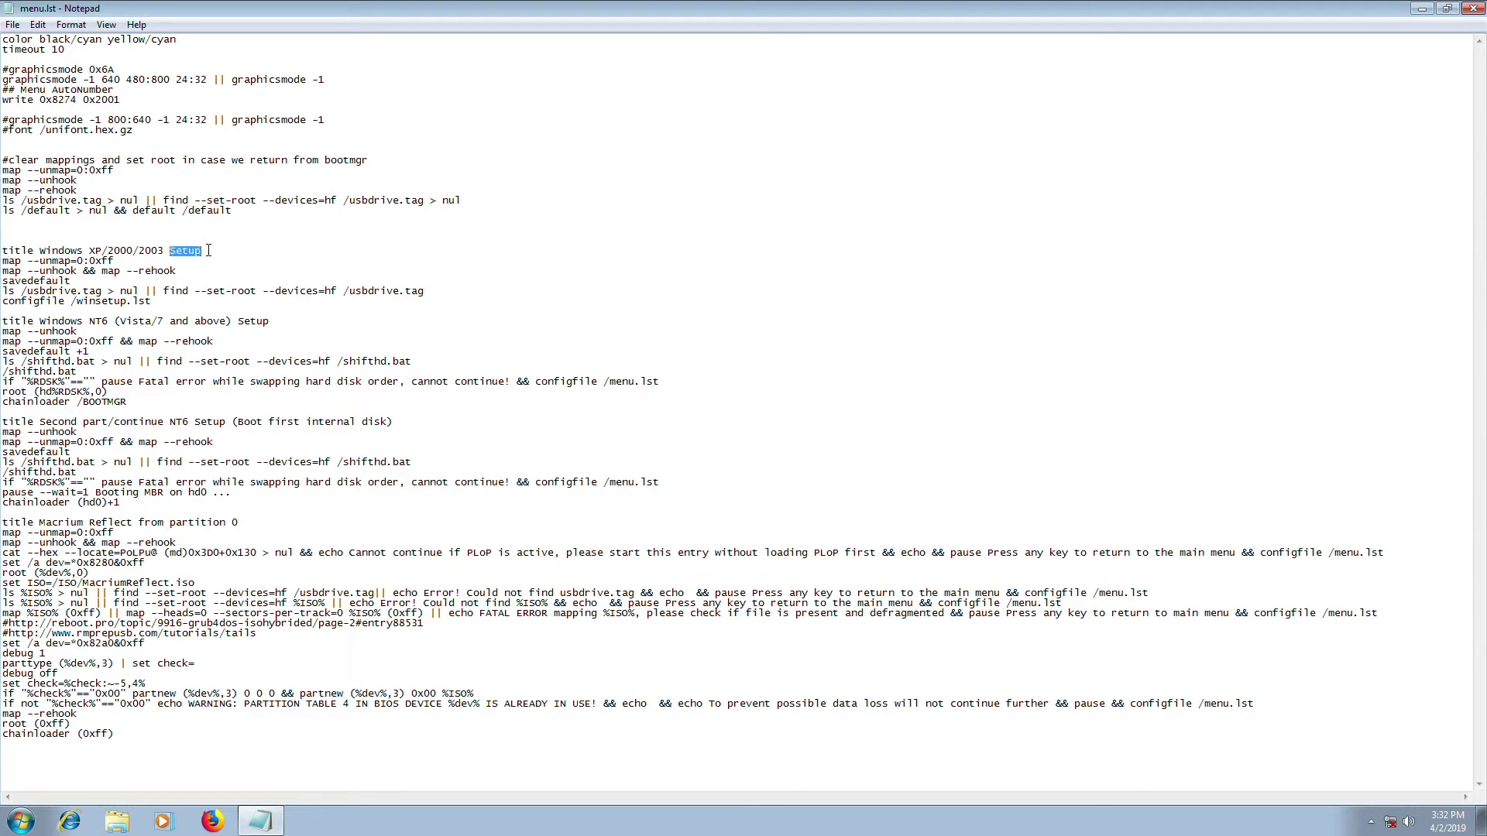
pyautogui.press('BackSpace')
pyautogui.press('BackSpace')
pyautogui.press('BackSpace')
pyautogui.press('BackSpace')
pyautogui.press('BackSpace')
pyautogui.press('BackSpace')
pyautogui.press('BackSpace')
pyautogui.press('BackSpace')
pyautogui.press('BackSpace')
pyautogui.press('BackSpace')
pyautogui.press('BackSpace')
pyautogui.press('BackSpace')
pyautogui.press('BackSpace')
pyautogui.press('BackSpace')
pyautogui.press('BackSpace')
pyautogui.press('BackSpace')
pyautogui.press('BackSpace')
pyautogui.press('BackSpace')
pyautogui.press('BackSpace')
pyautogui.press('BackSpace')
pyautogui.write('indows ')
pyautogui.write('XP')
pyautogui.write(' x6')
pyautogui.write('4 E')
pyautogui.write('with Ds')
pyautogui.press('BackSpace')
pyautogui.press('BackSpace')
pyautogui.write('Sata')
# Change the title of the Windows NT6 (Vista/7 and above) Setup entry to "Windows 7 x64 Universal"
pyautogui.press('BackSpace')
pyautogui.press('BackSpace')
pyautogui.press('BackSpace')
pyautogui.press('BackSpace')
pyautogui.press('BackSpace')
pyautogui.press('BackSpace')
pyautogui.press('BackSpace')
pyautogui.press('BackSpace')
pyautogui.press('BackSpace')
pyautogui.press('BackSpace')
pyautogui.press('BackSpace')
pyautogui.press('BackSpace')
pyautogui.press('BackSpace')
pyautogui.press('BackSpace')
pyautogui.press('BackSpace')
pyautogui.press('BackSpace')
pyautogui.press('BackSpace')
pyautogui.press('BackSpace')
pyautogui.press('BackSpace')
pyautogui.press('BackSpace')
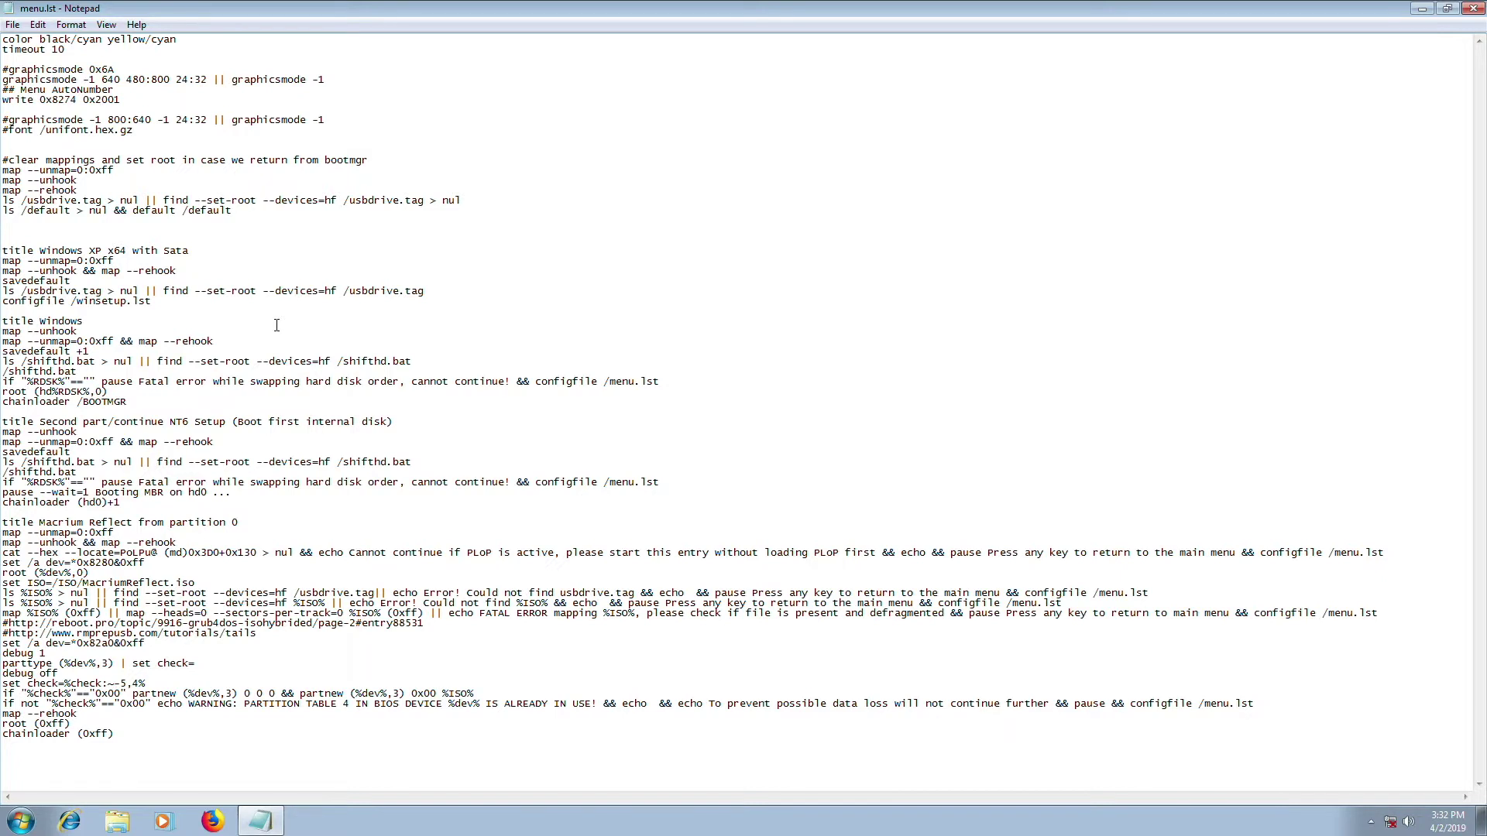
pyautogui.write('7 x64 Universl')
pyautogui.press('BackSpace')
pyautogui.write('al')
# Change the title of the Second part/continue NT6 Setup entry to "Boot from HDD", then save menu.lst and close it
pyautogui.press('BackSpace')
pyautogui.press('BackSpace')
pyautogui.press('BackSpace')
pyautogui.press('BackSpace')
pyautogui.press('BackSpace')
pyautogui.press('BackSpace')
pyautogui.press('BackSpace')
pyautogui.press('BackSpace')
pyautogui.press('BackSpace')
pyautogui.press('BackSpace')
pyautogui.press('BackSpace')
pyautogui.press('BackSpace')
pyautogui.press('BackSpace')
pyautogui.press('BackSpace')
pyautogui.press('BackSpace')
pyautogui.press('BackSpace')
pyautogui.press('BackSpace')
pyautogui.press('BackSpace')
pyautogui.press('BackSpace')
pyautogui.press('BackSpace')
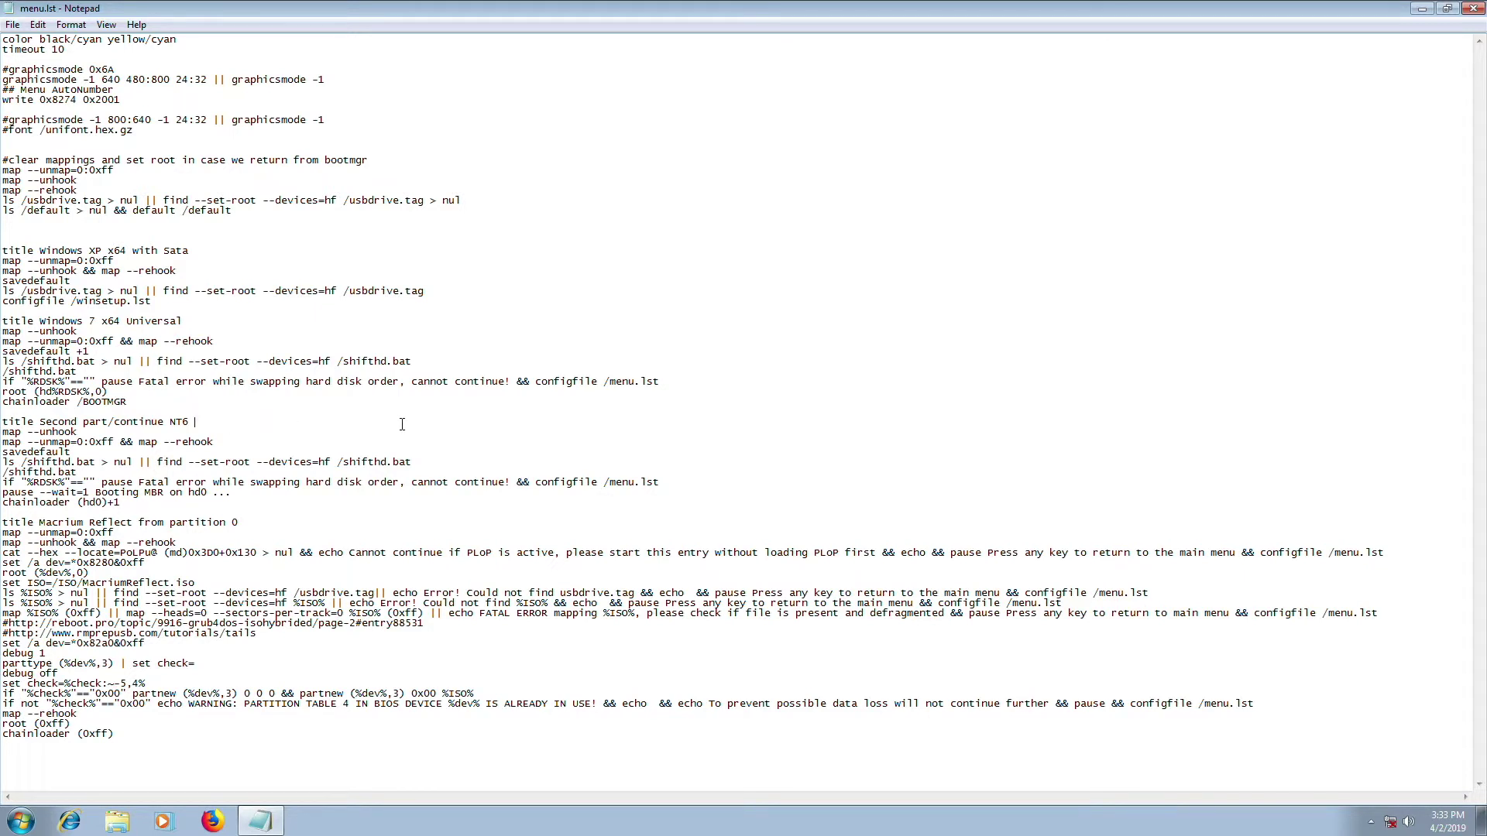
pyautogui.press('BackSpace')
pyautogui.press('BackSpace')
pyautogui.press('BackSpace')
pyautogui.press('BackSpace')
pyautogui.write('NT')
pyautogui.press('BackSpace')
pyautogui.press('BackSpace')
pyautogui.write('Boot from HDD')
pyautogui.hotkey('ctrl', 's')
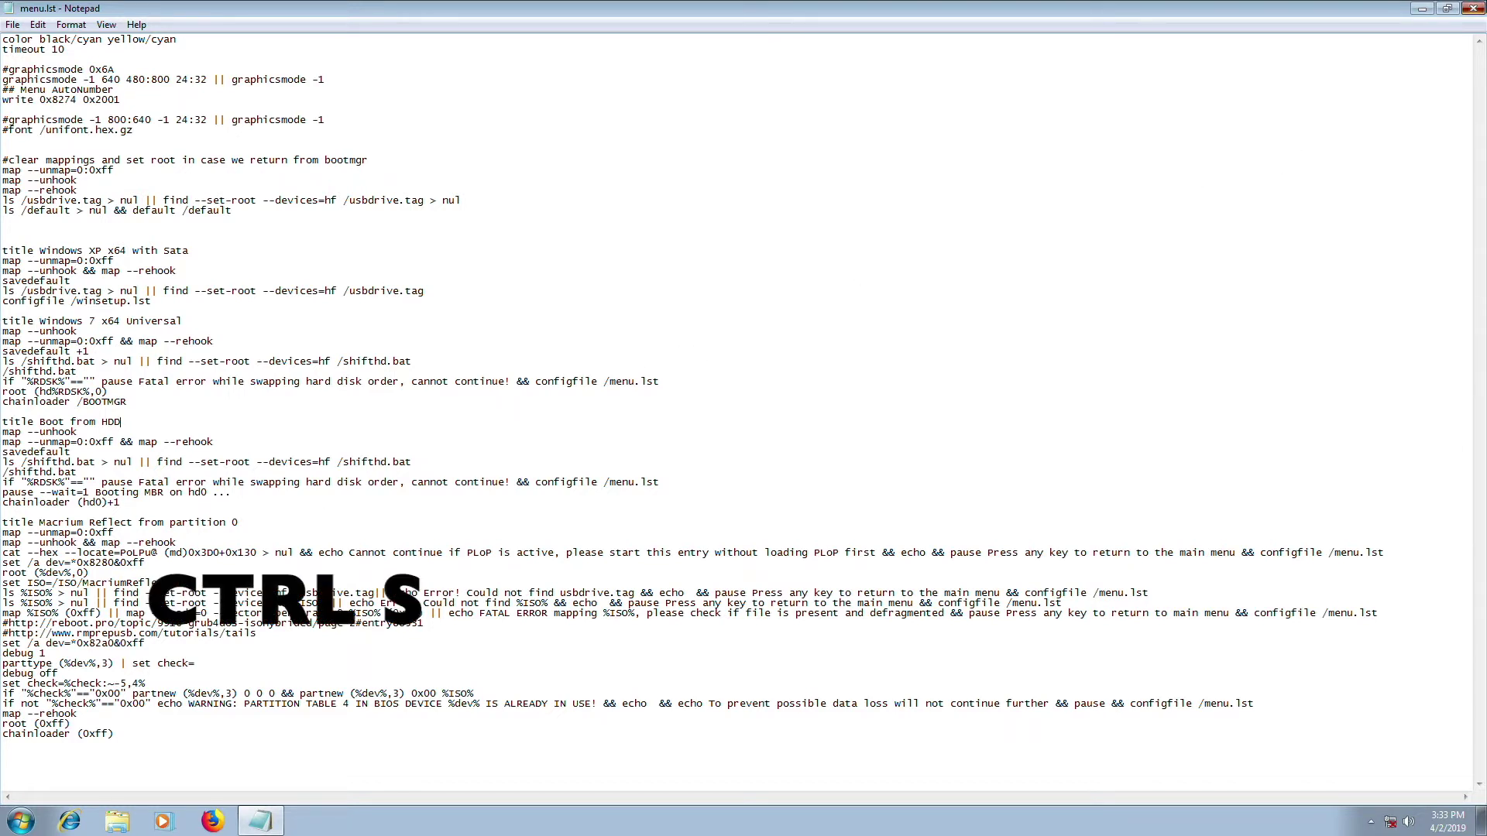
pyautogui.click(1472, 8)
# Restart the computer and boot it from the Samsung Flash Drive (USB-HDD0) through the boot menu
pyautogui.click(21, 821)
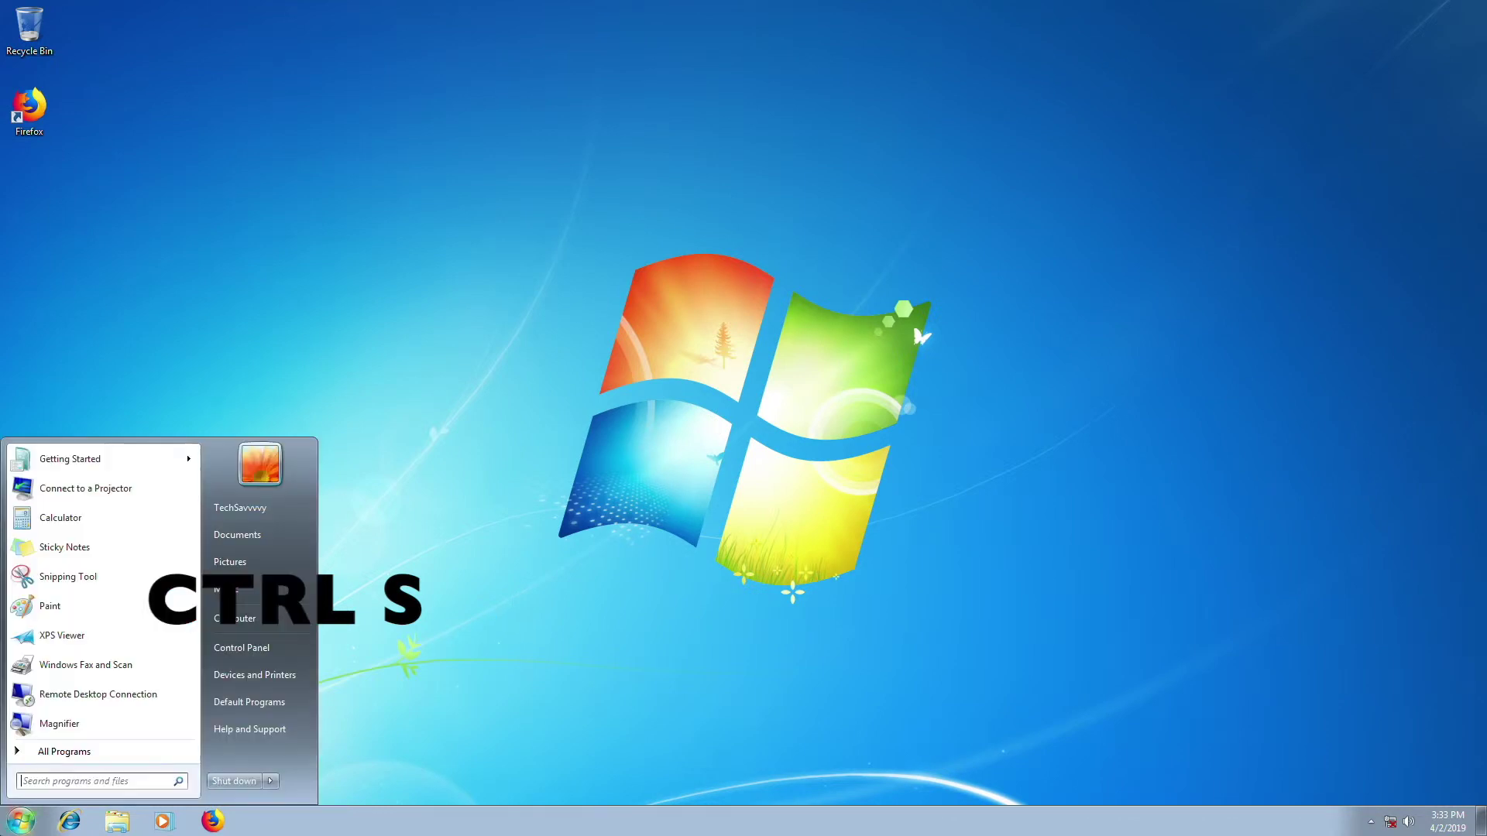
pyautogui.click(271, 781)
pyautogui.click(292, 763)
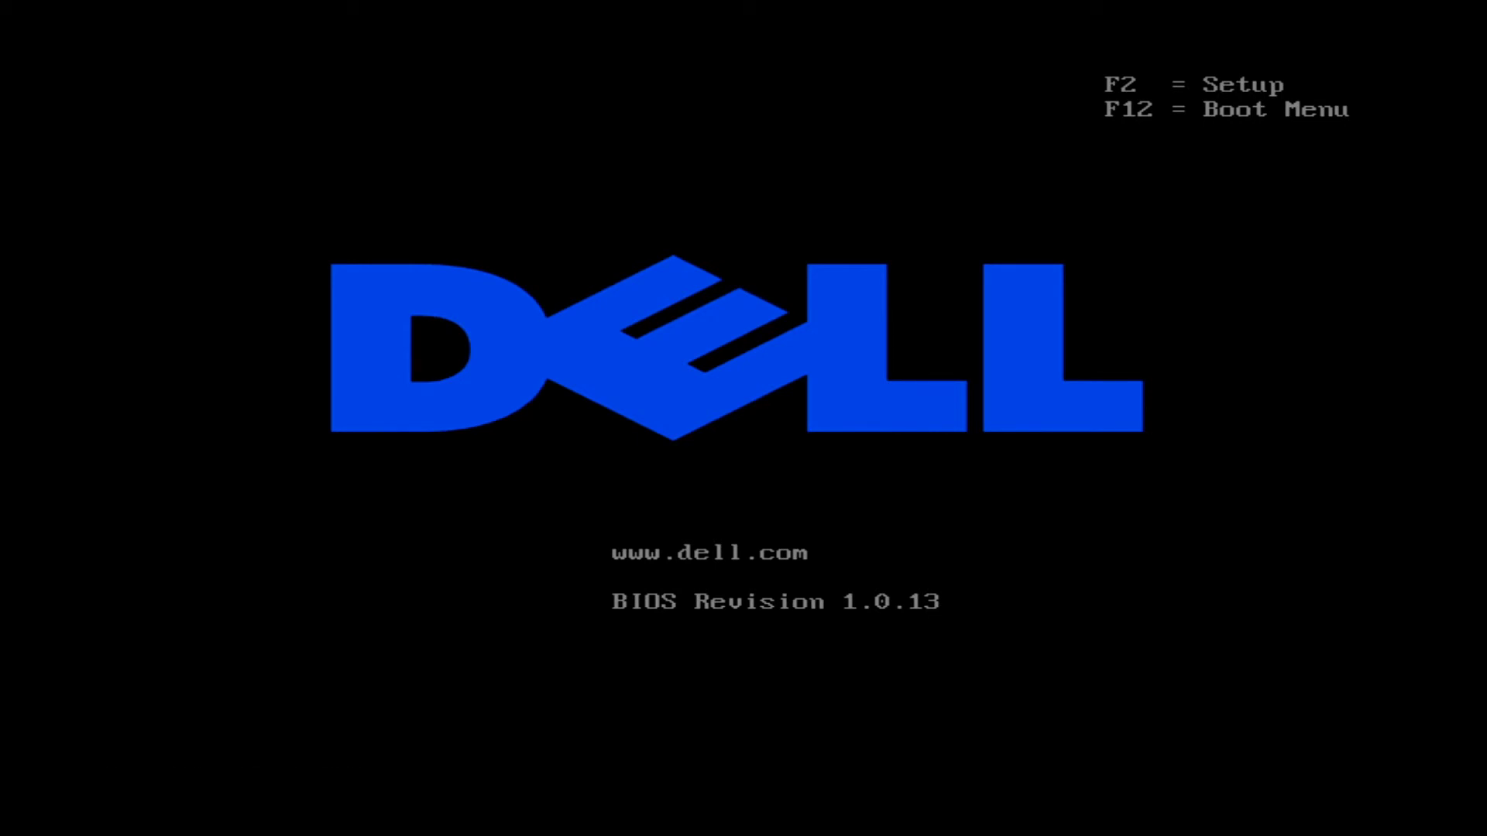
pyautogui.press('F12')
pyautogui.press('Down')
pyautogui.press('Down')
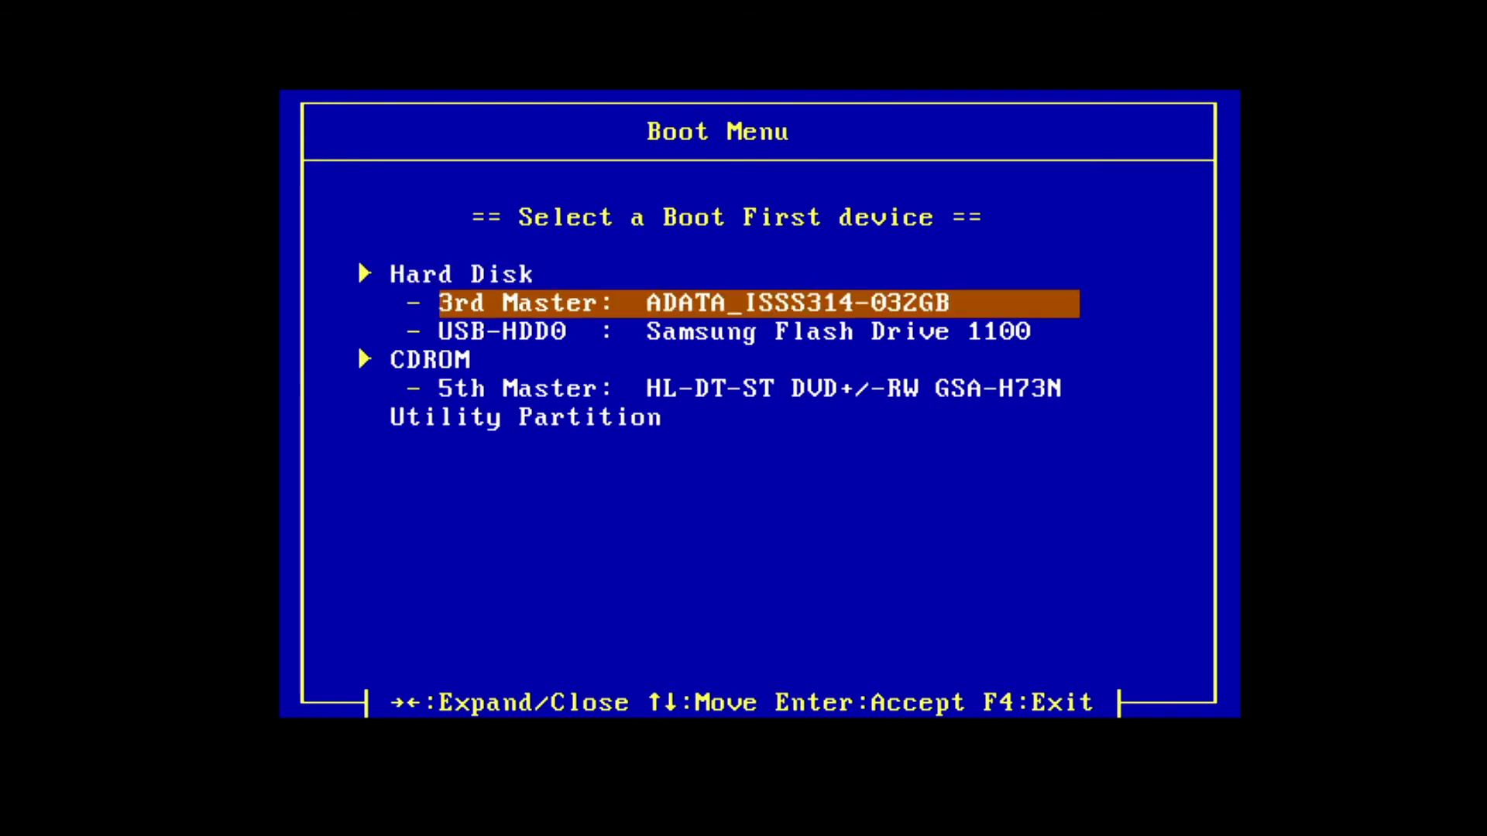
pyautogui.press('Return')
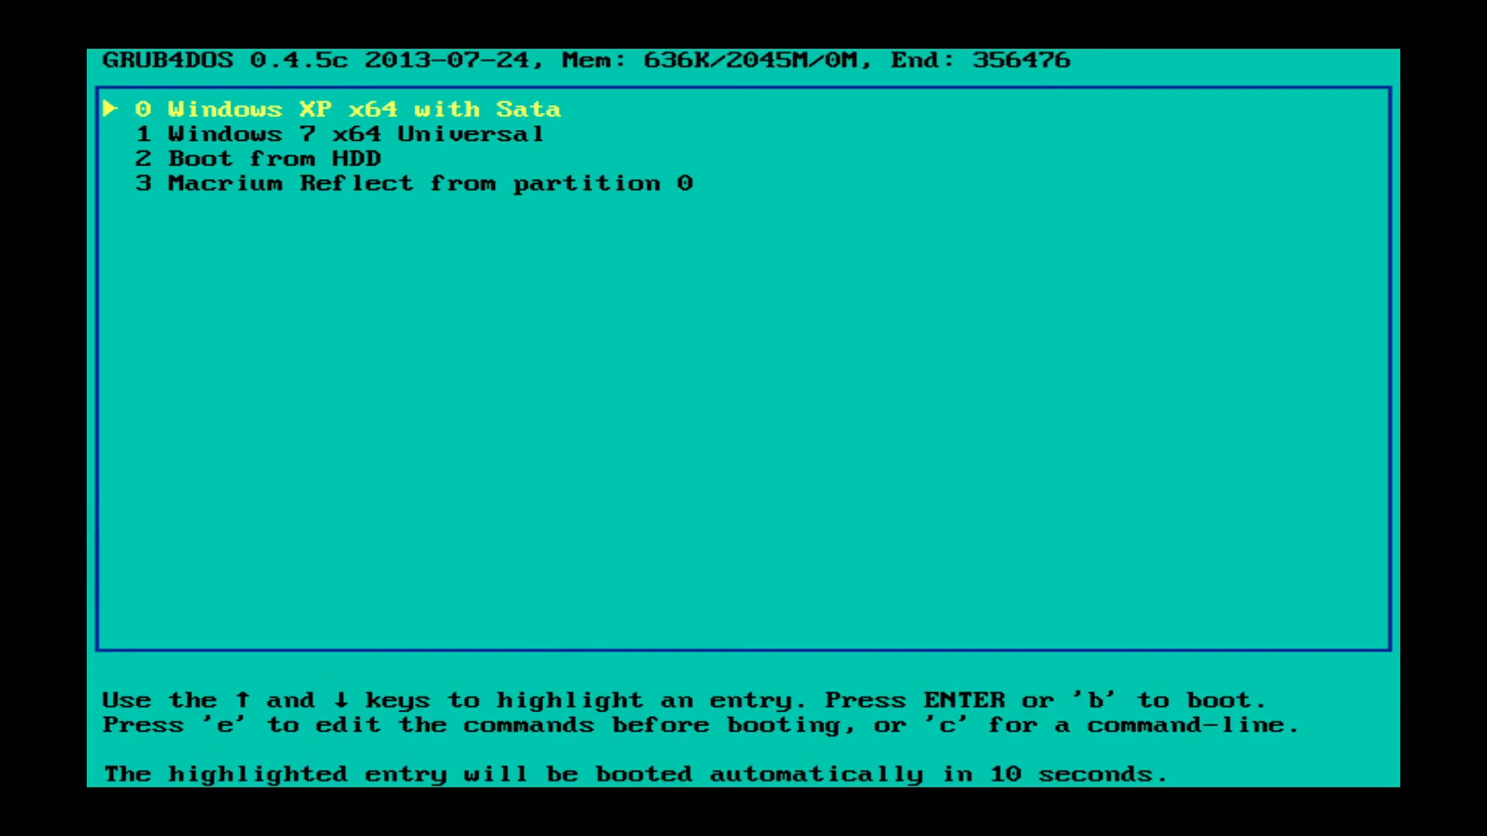
# Start the Boot from HDD entry of the Grub4dos menu
pyautogui.press('Down')
pyautogui.press('Down')
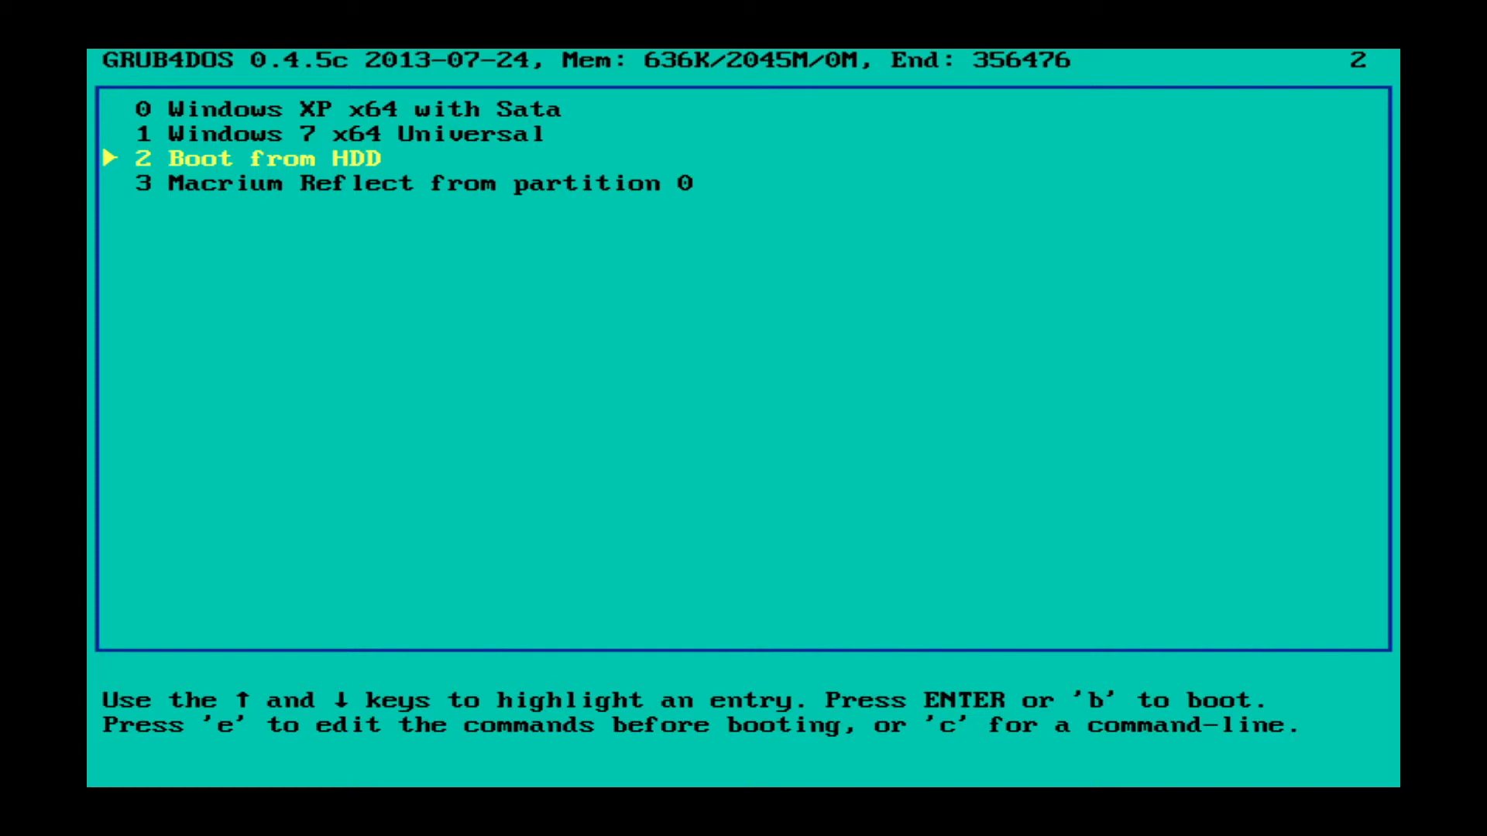
pyautogui.press('Return')
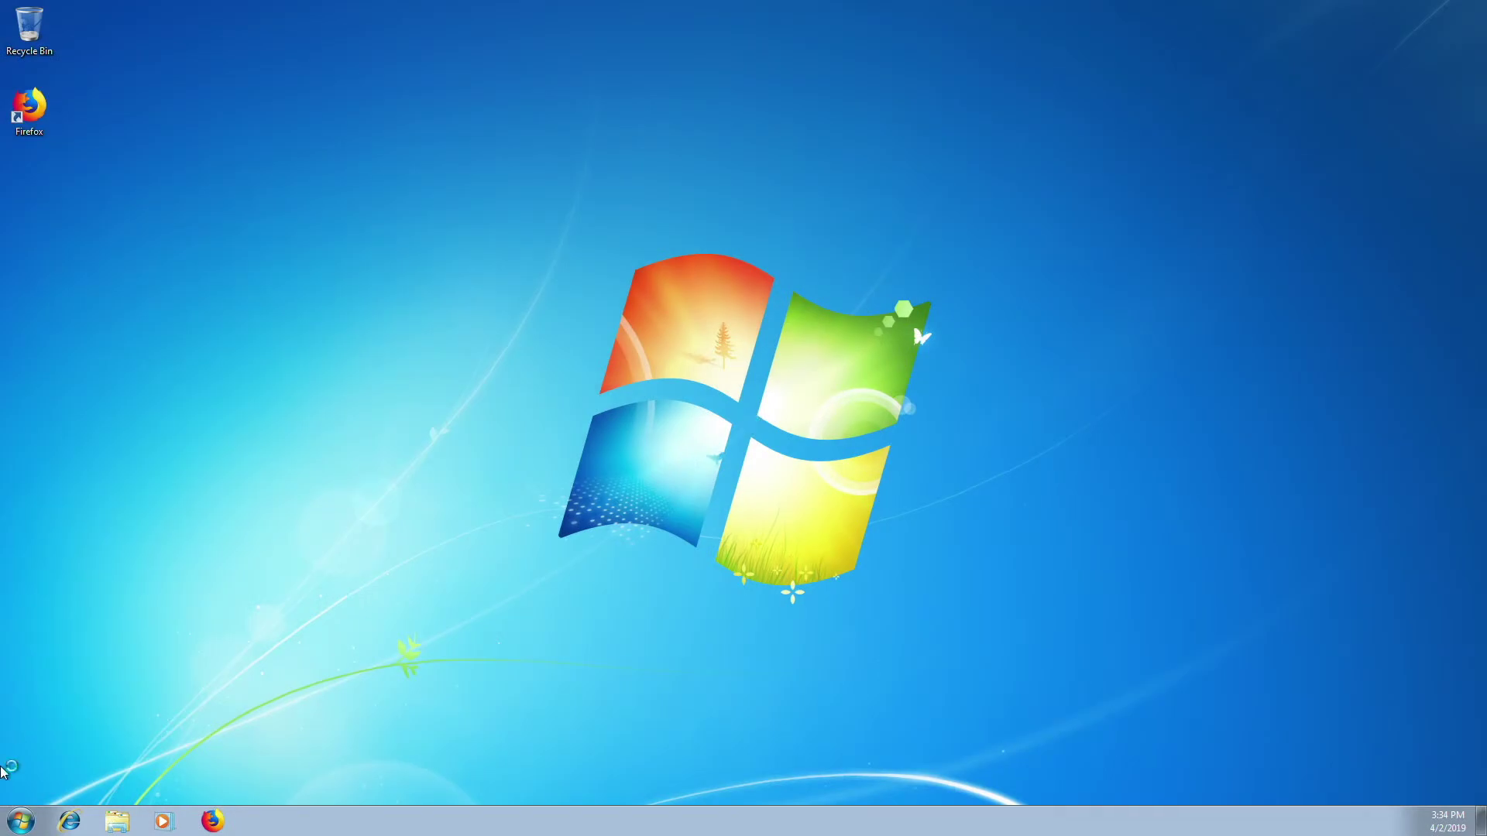
# Restart the computer from the Windows 7 desktop
pyautogui.click(21, 821)
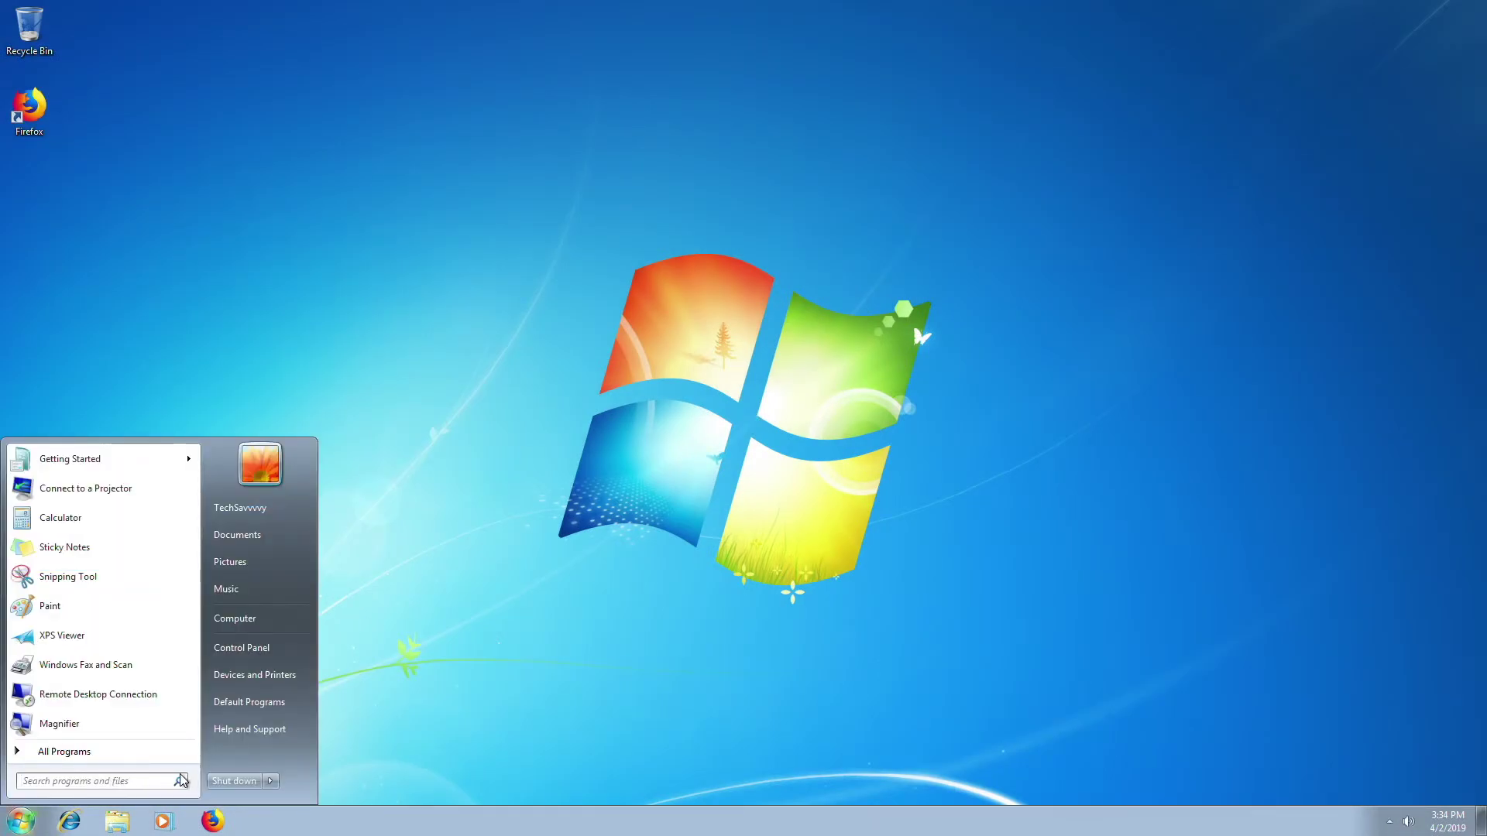
pyautogui.moveTo(272, 781)
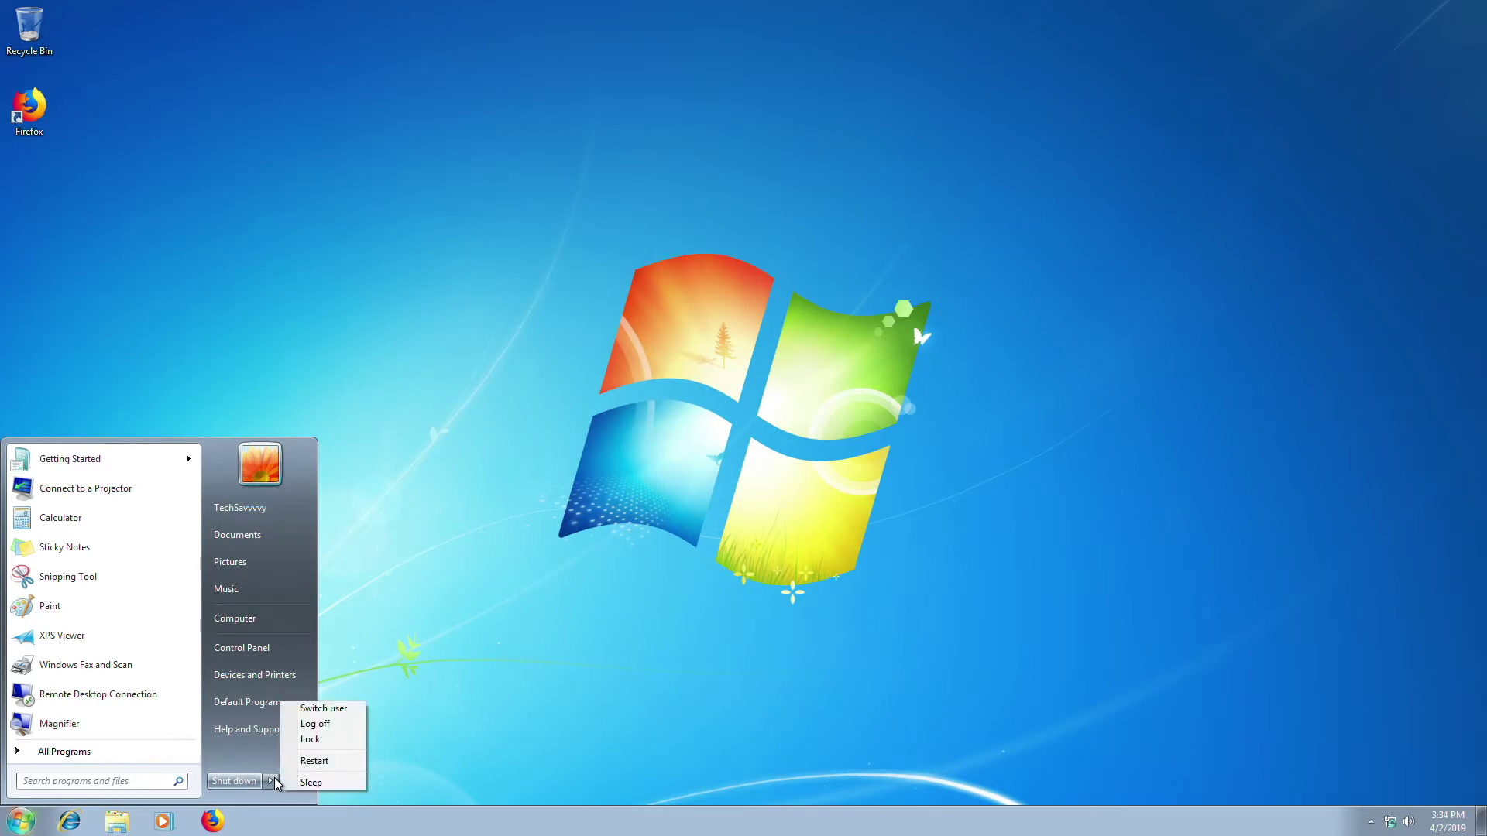
pyautogui.click(309, 761)
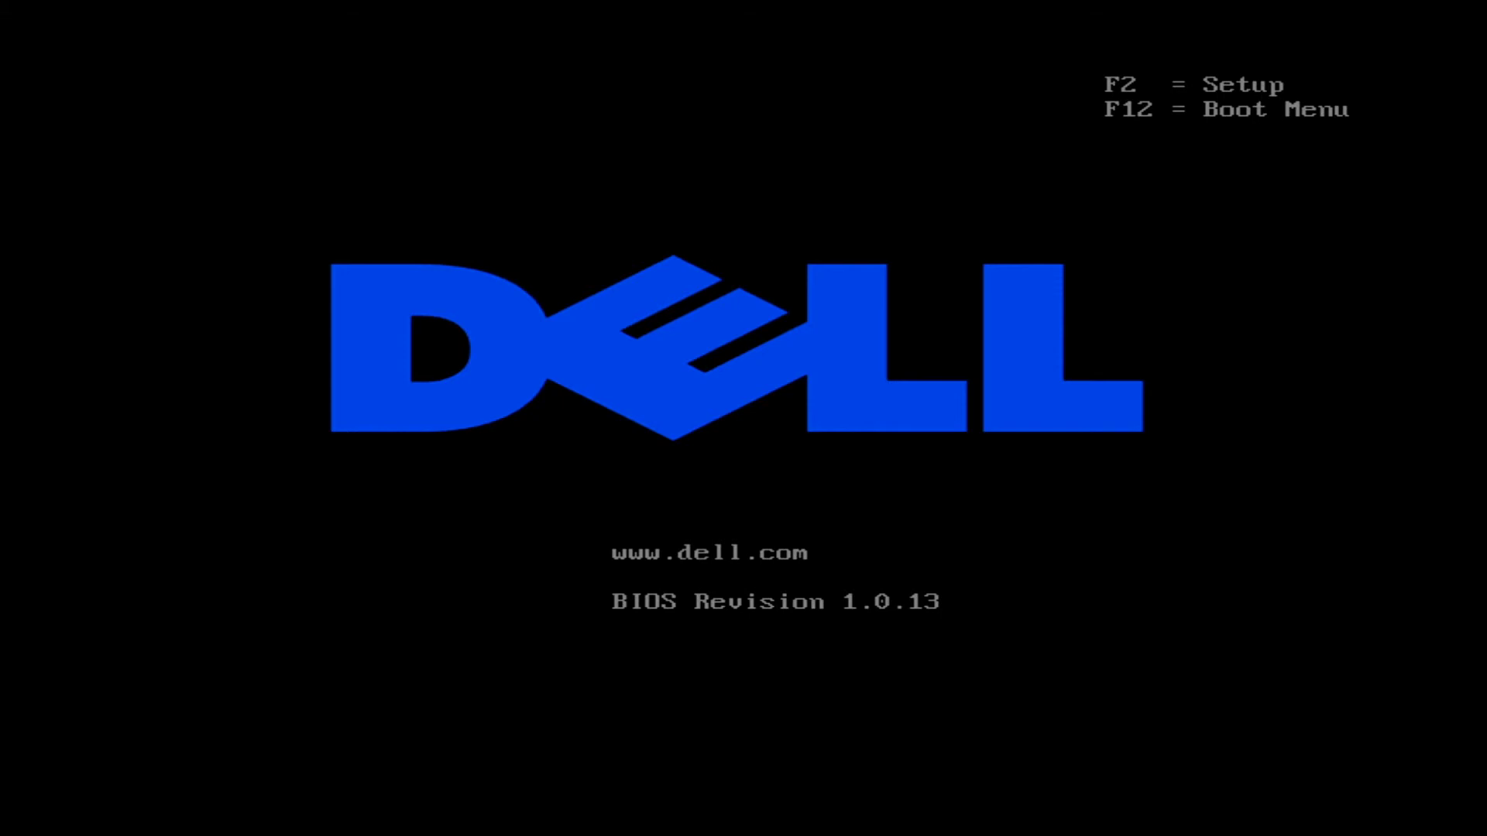
# Boot the computer from the USB flash drive through the boot menu and continue boot to Grub4dos
pyautogui.press('F12')
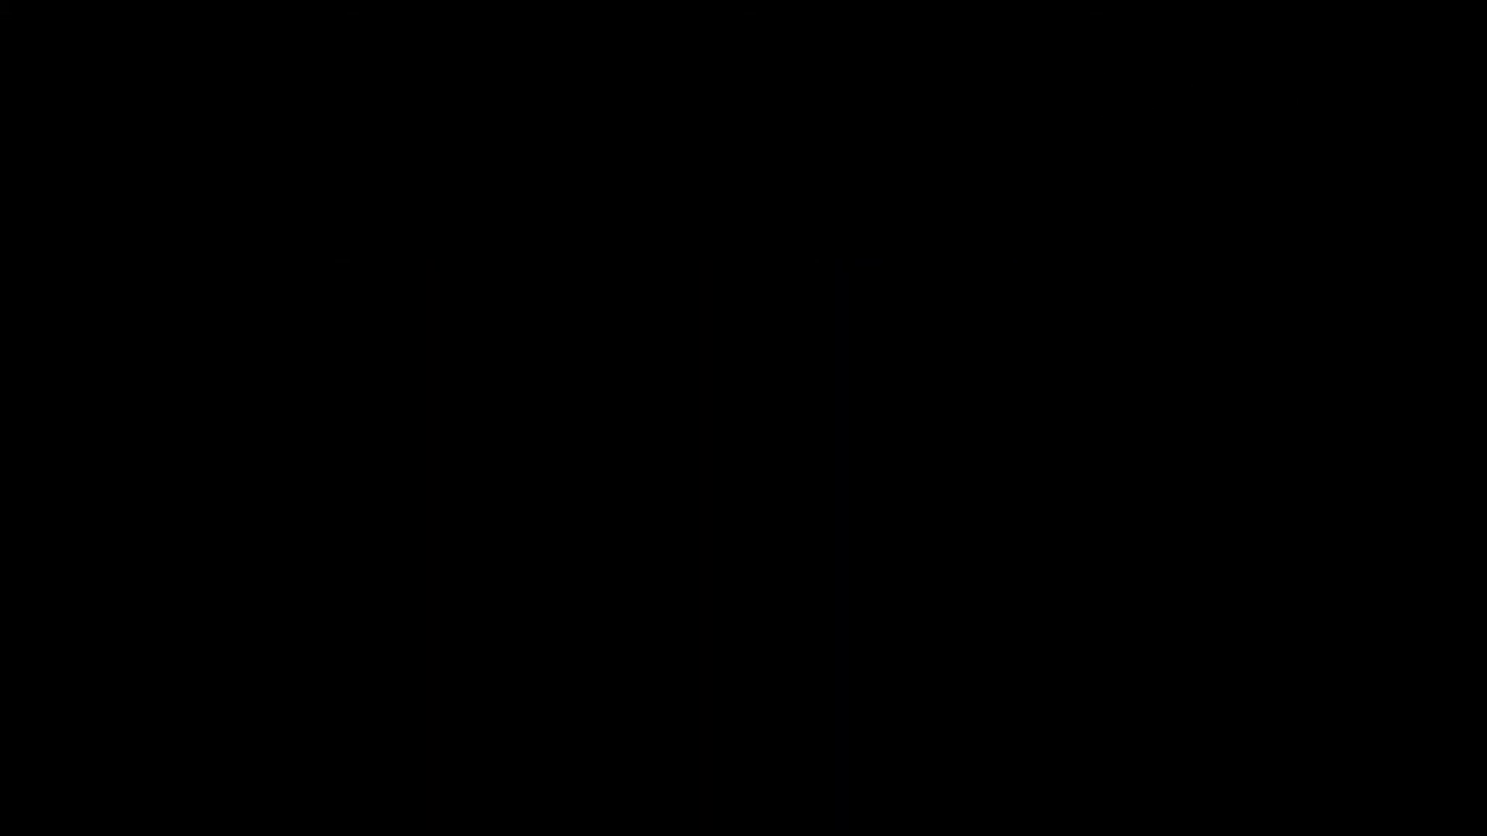
pyautogui.press('Down')
pyautogui.press('Down')
pyautogui.press('Return')
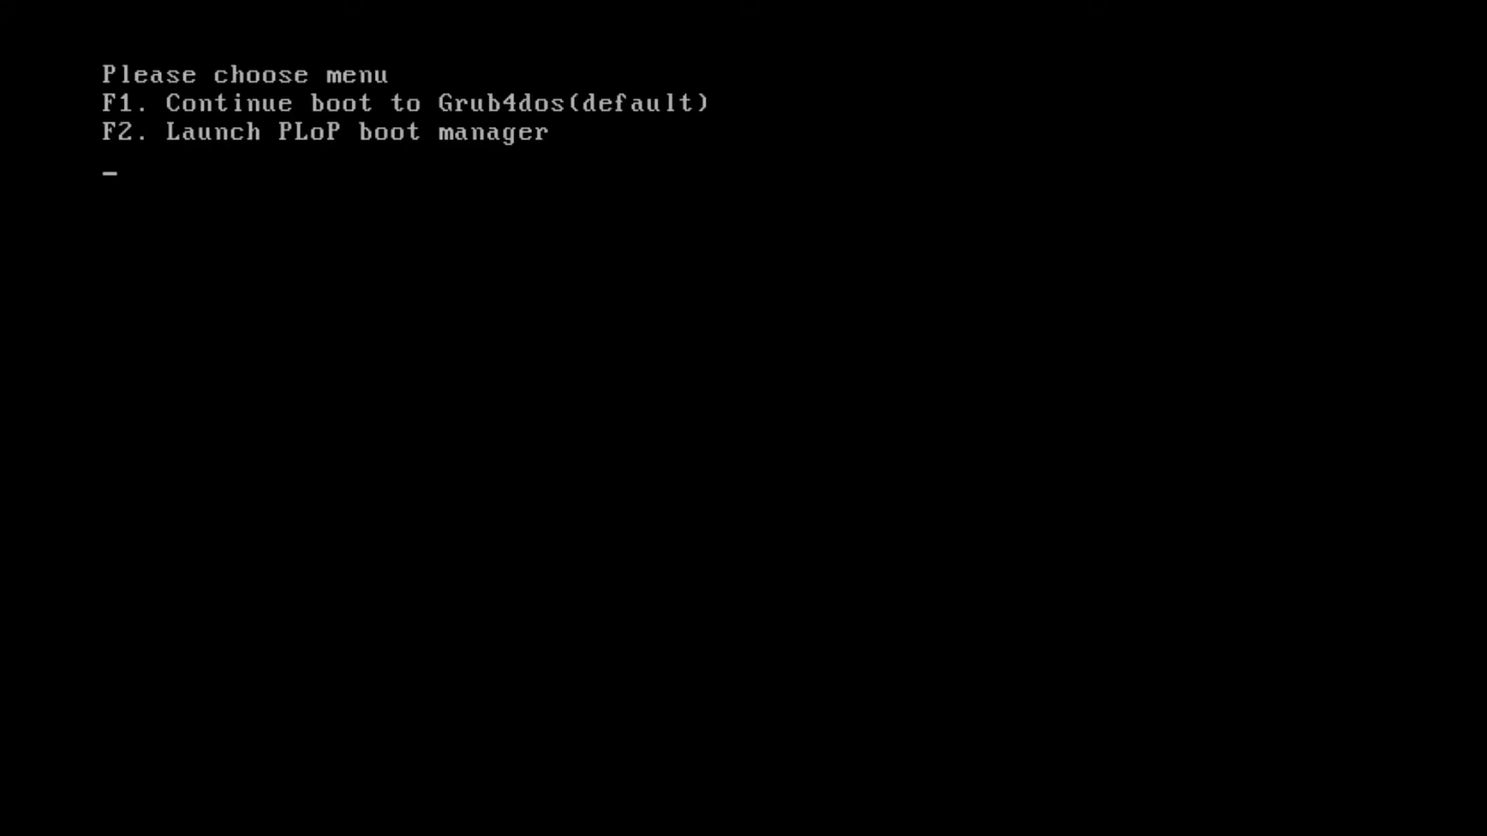
pyautogui.press('F1')
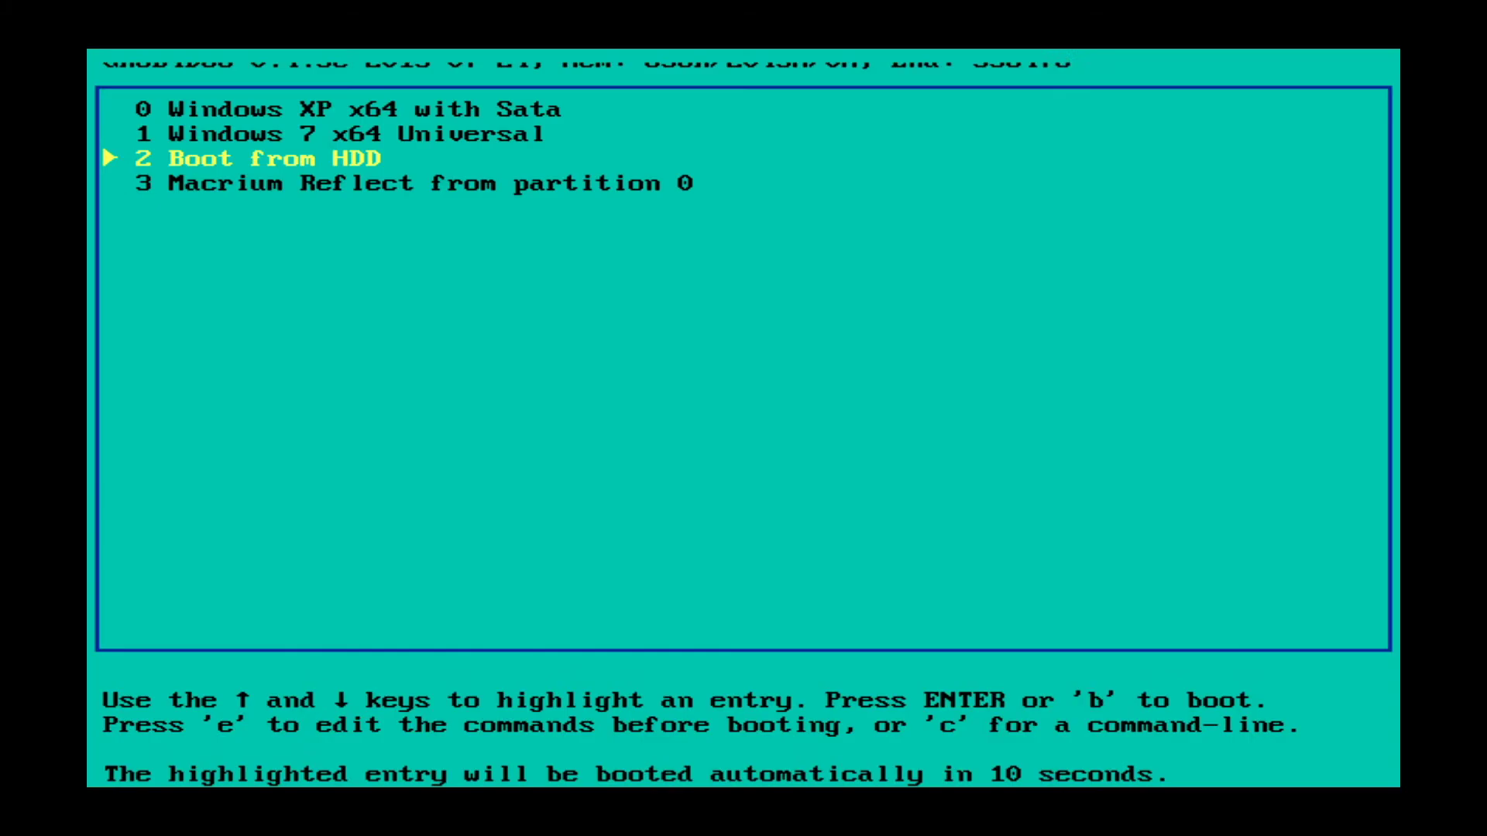
# Enter the Windows XP x64 with Sata entry and run Auto-detect and use F6 SATA/RAID/SCSI Driver
pyautogui.press('Up')
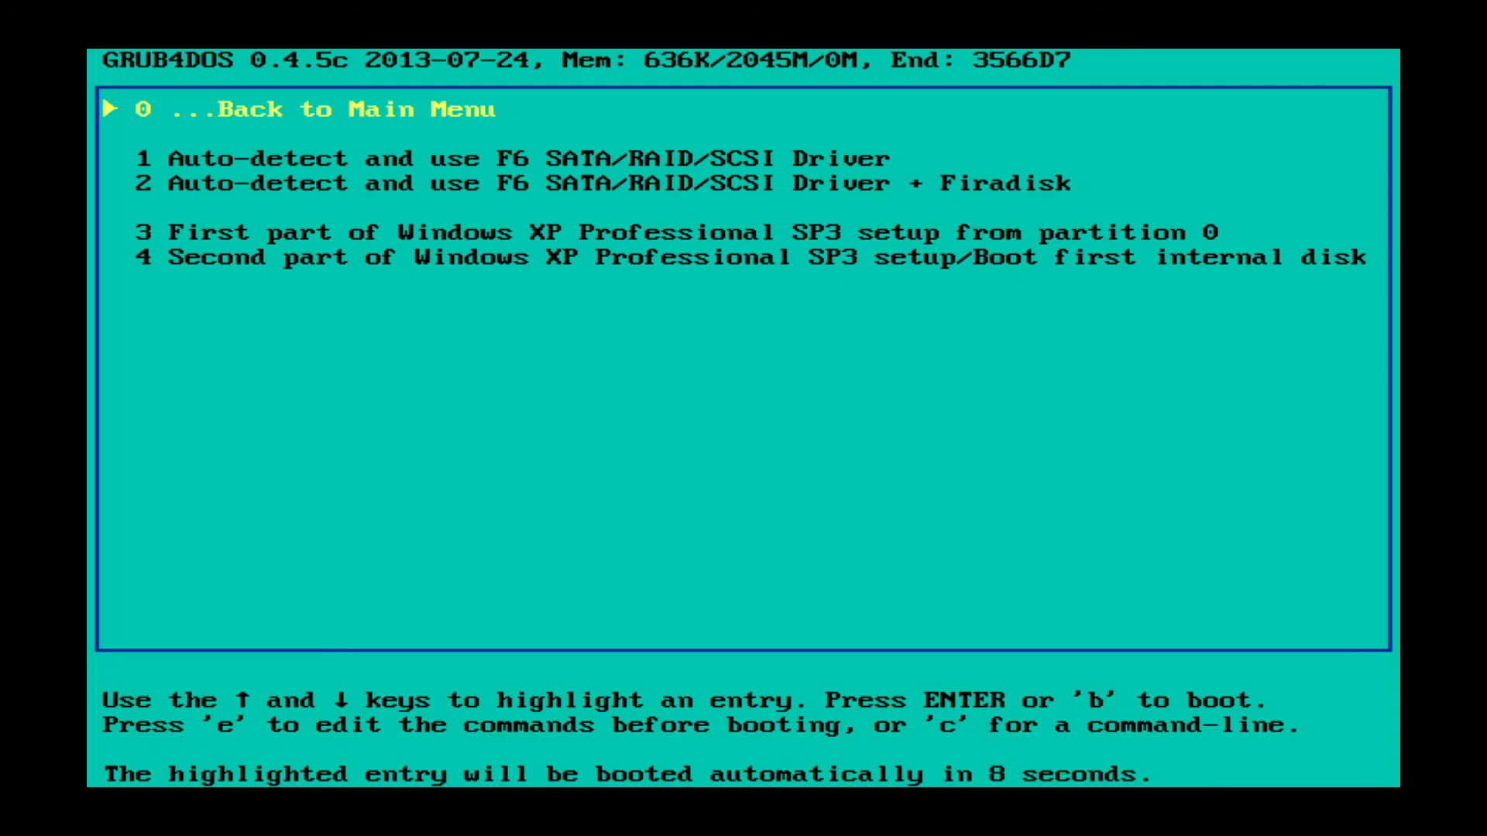
pyautogui.press('Down')
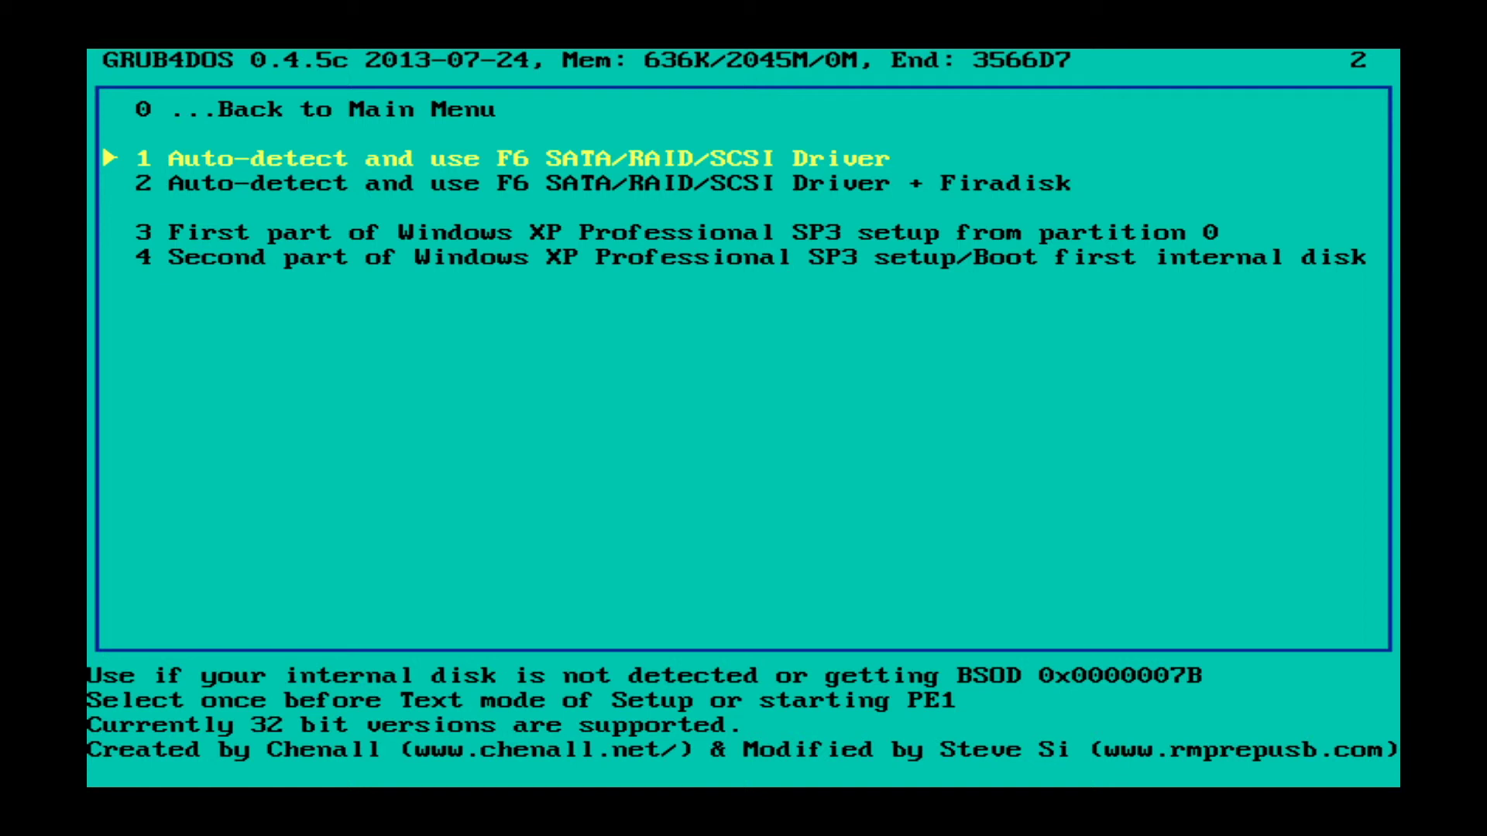
pyautogui.press('Return')
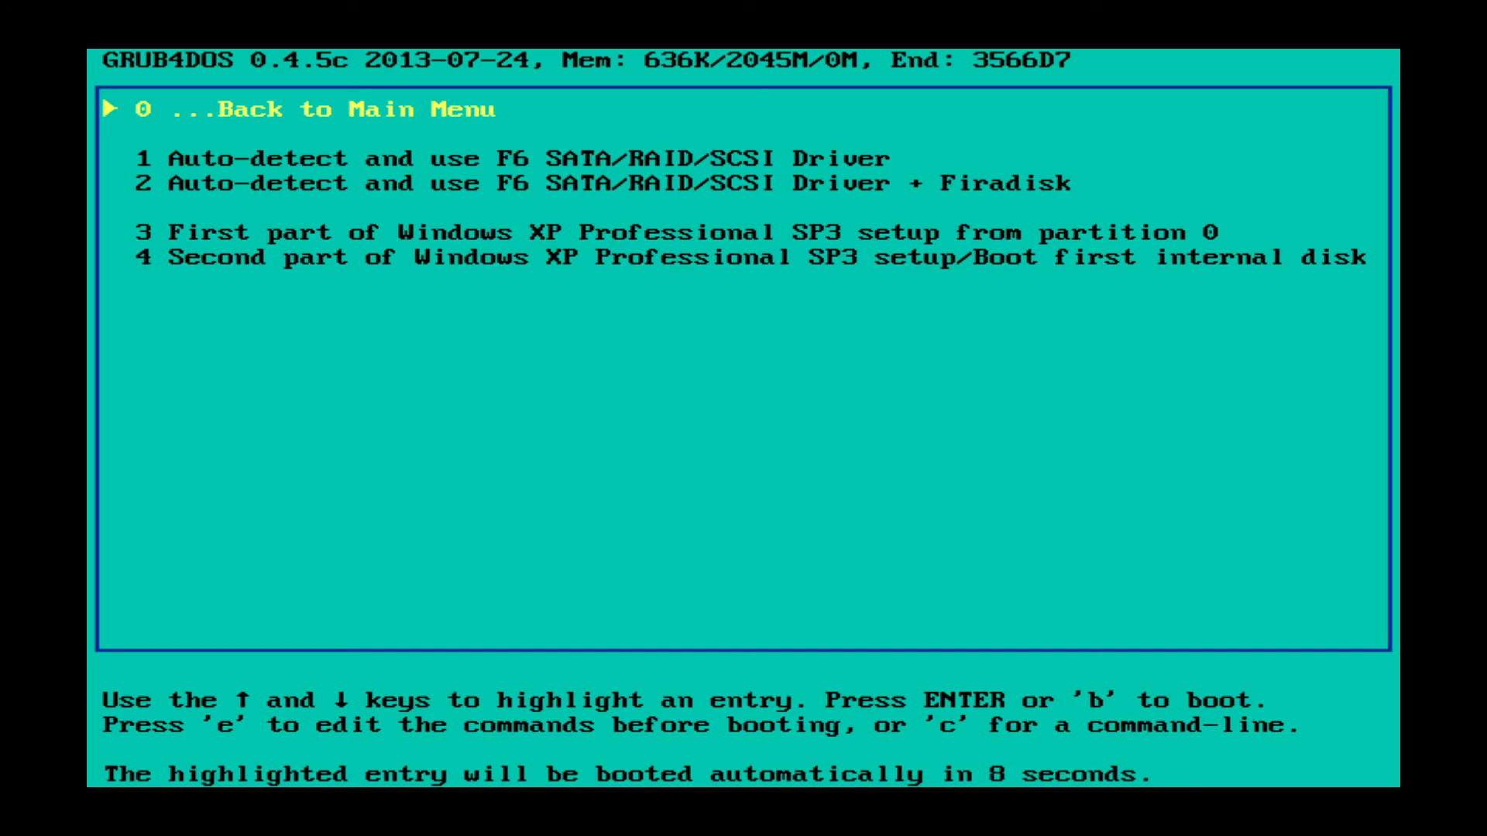
# Start the First part of Windows XP Professional SP3 setup from partition 0
pyautogui.press('Down')
pyautogui.press('Down')
pyautogui.press('Down')
pyautogui.press('Return')
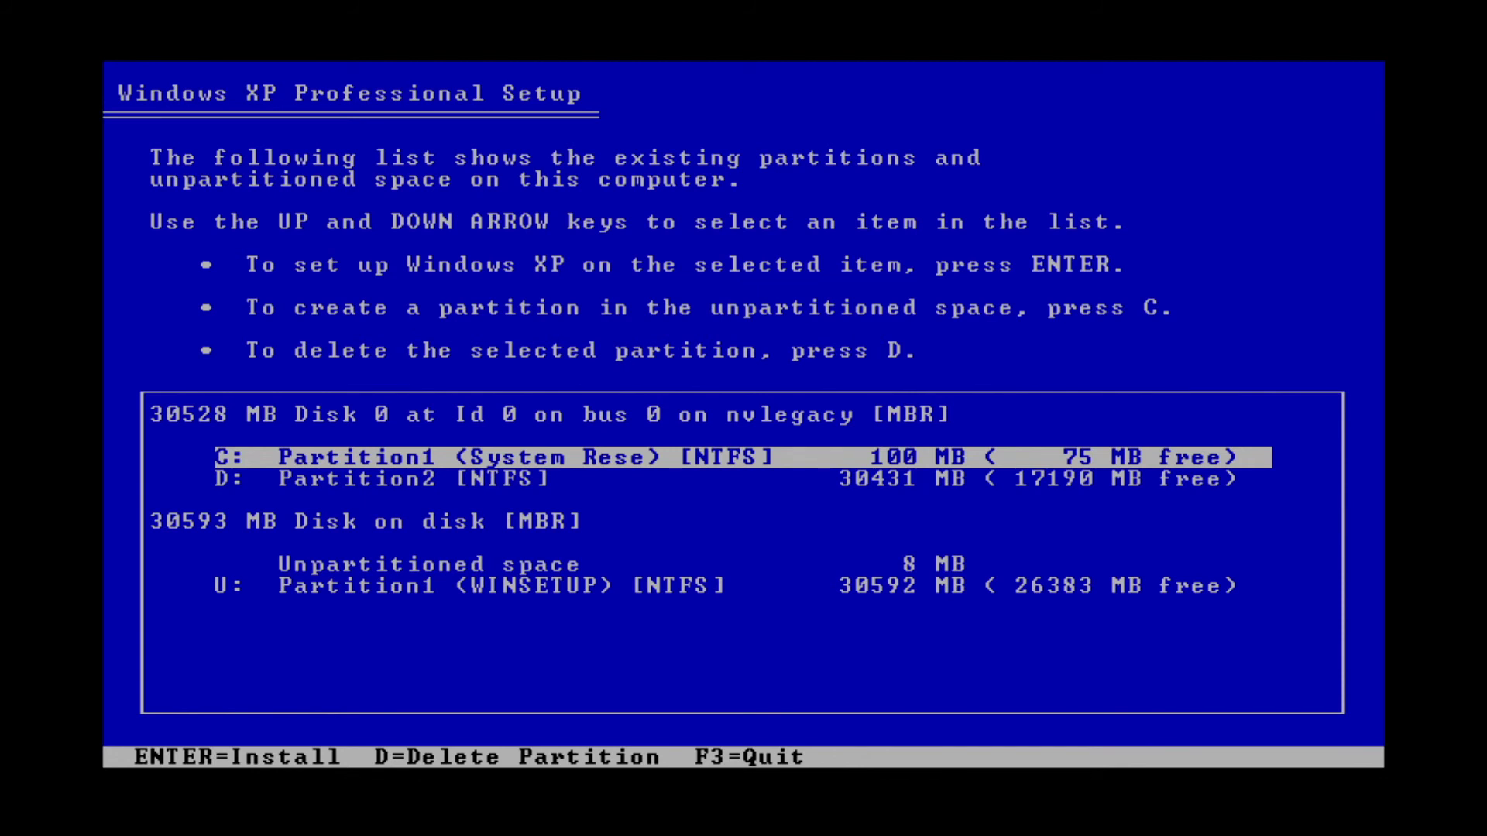
# Quit Windows XP Professional Setup at the partition list and restart the computer
pyautogui.press('F3')
pyautogui.press('F3')
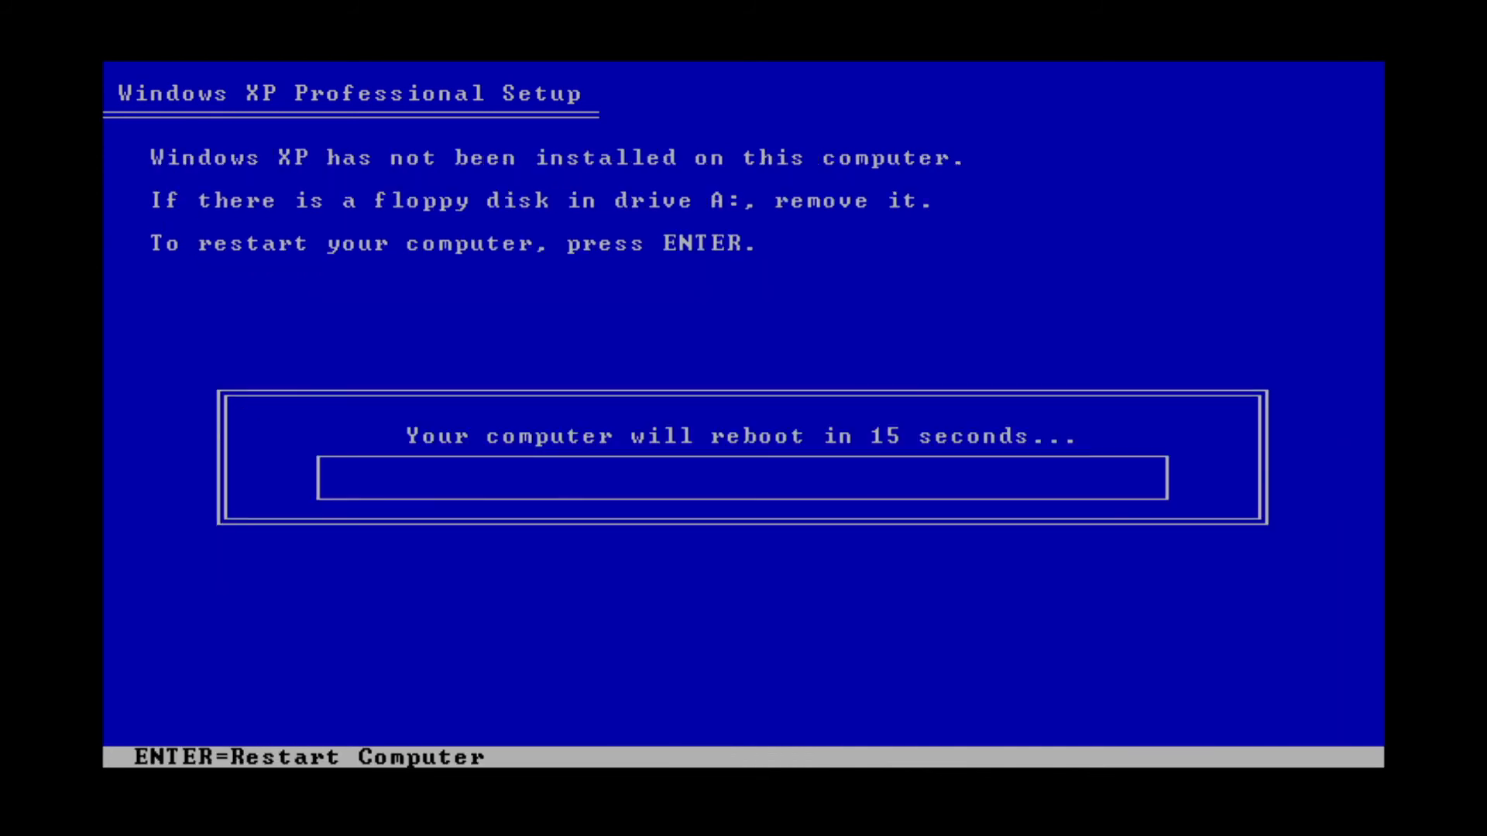
pyautogui.press('Return')
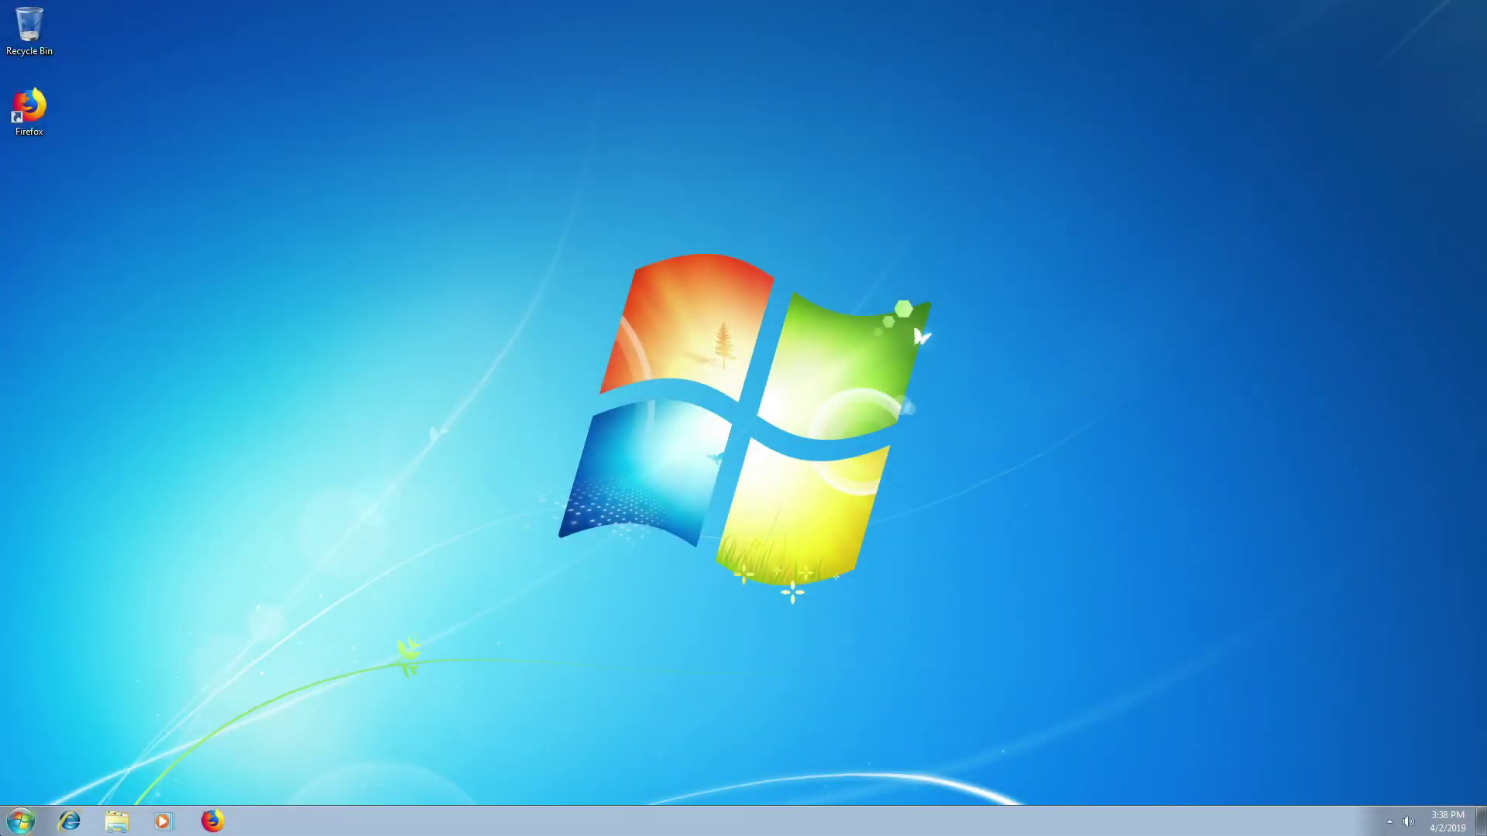
# Search for notepad on the Windows 7 desktop and launch Notepad
pyautogui.click(21, 821)
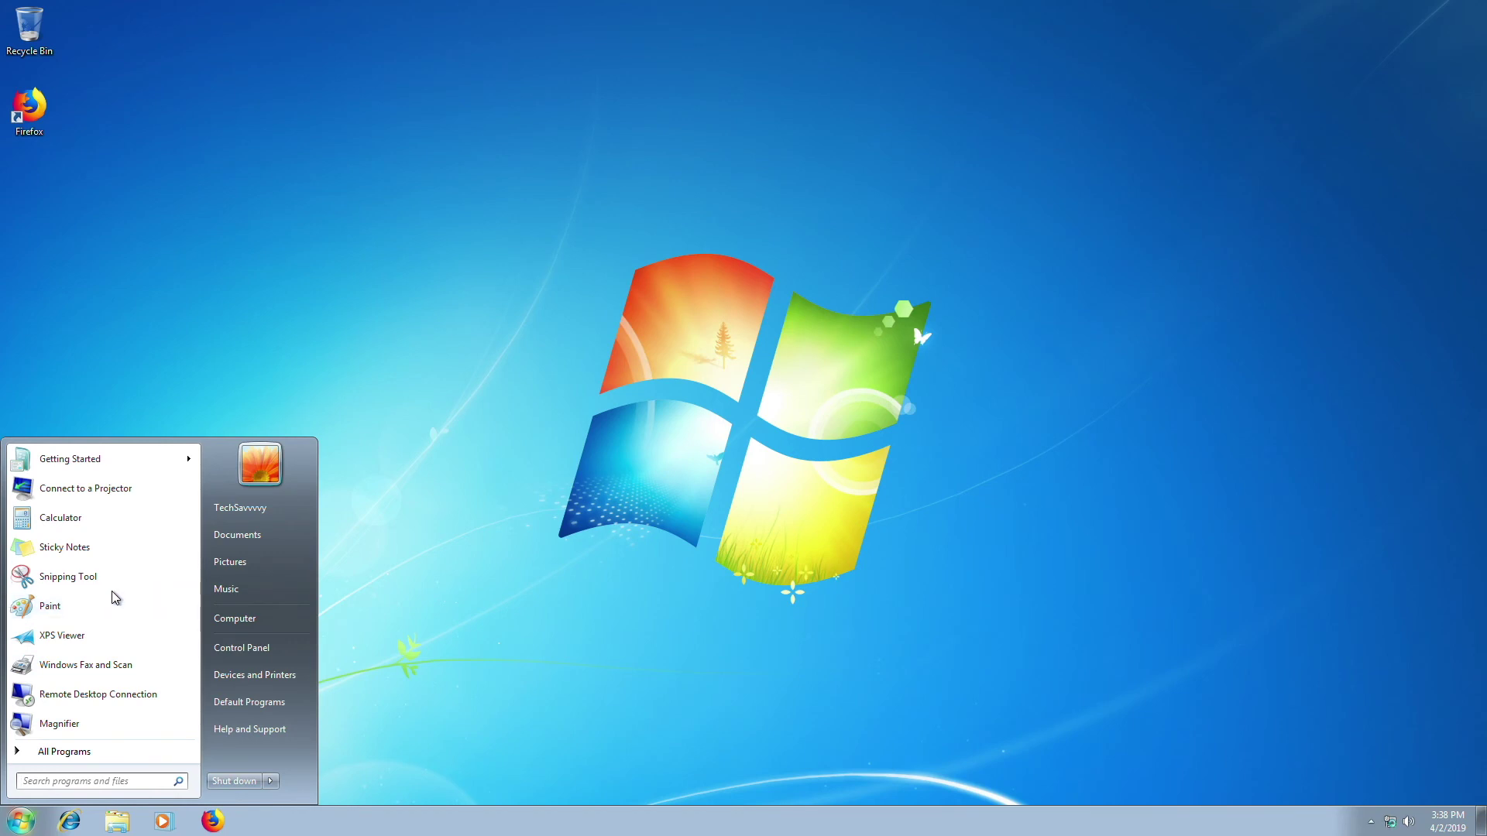
pyautogui.write('note')
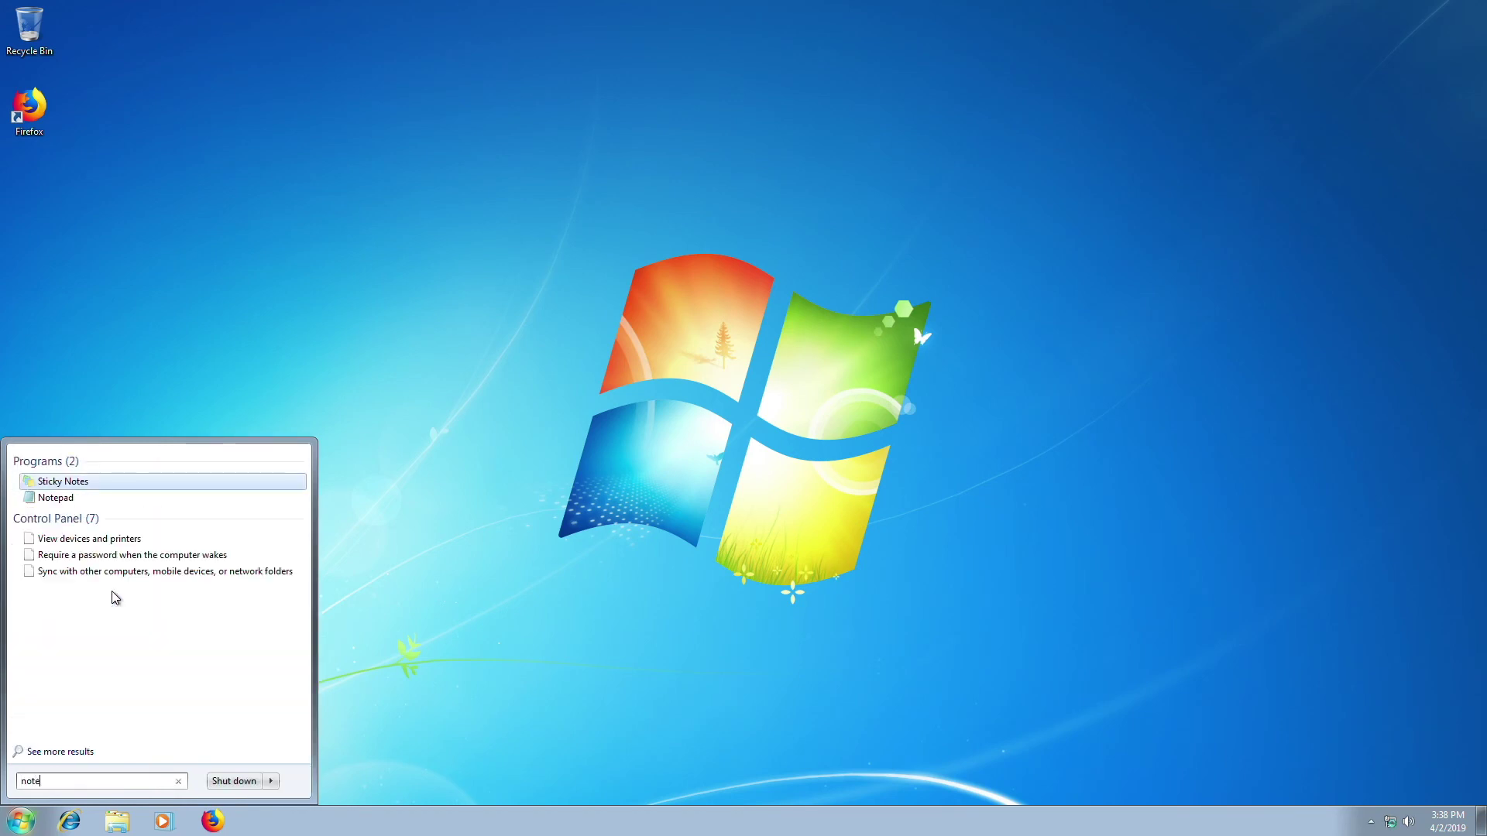
pyautogui.write('pad')
pyautogui.press('Return')
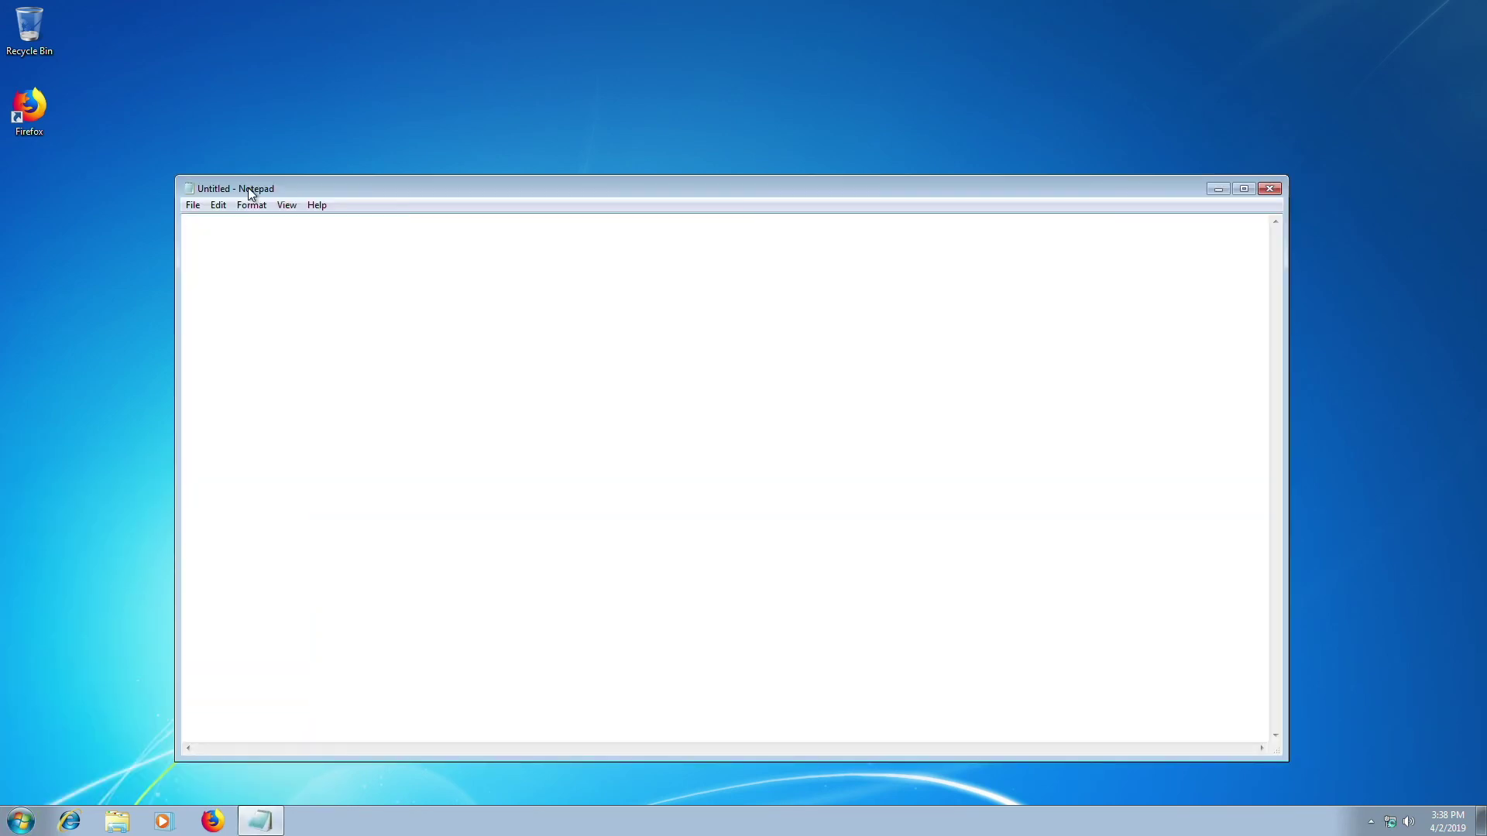
# Open winsetup.lst from the WINSETUP (E:) drive with All Files shown, and go to its Windows XP setup entries
pyautogui.click(193, 206)
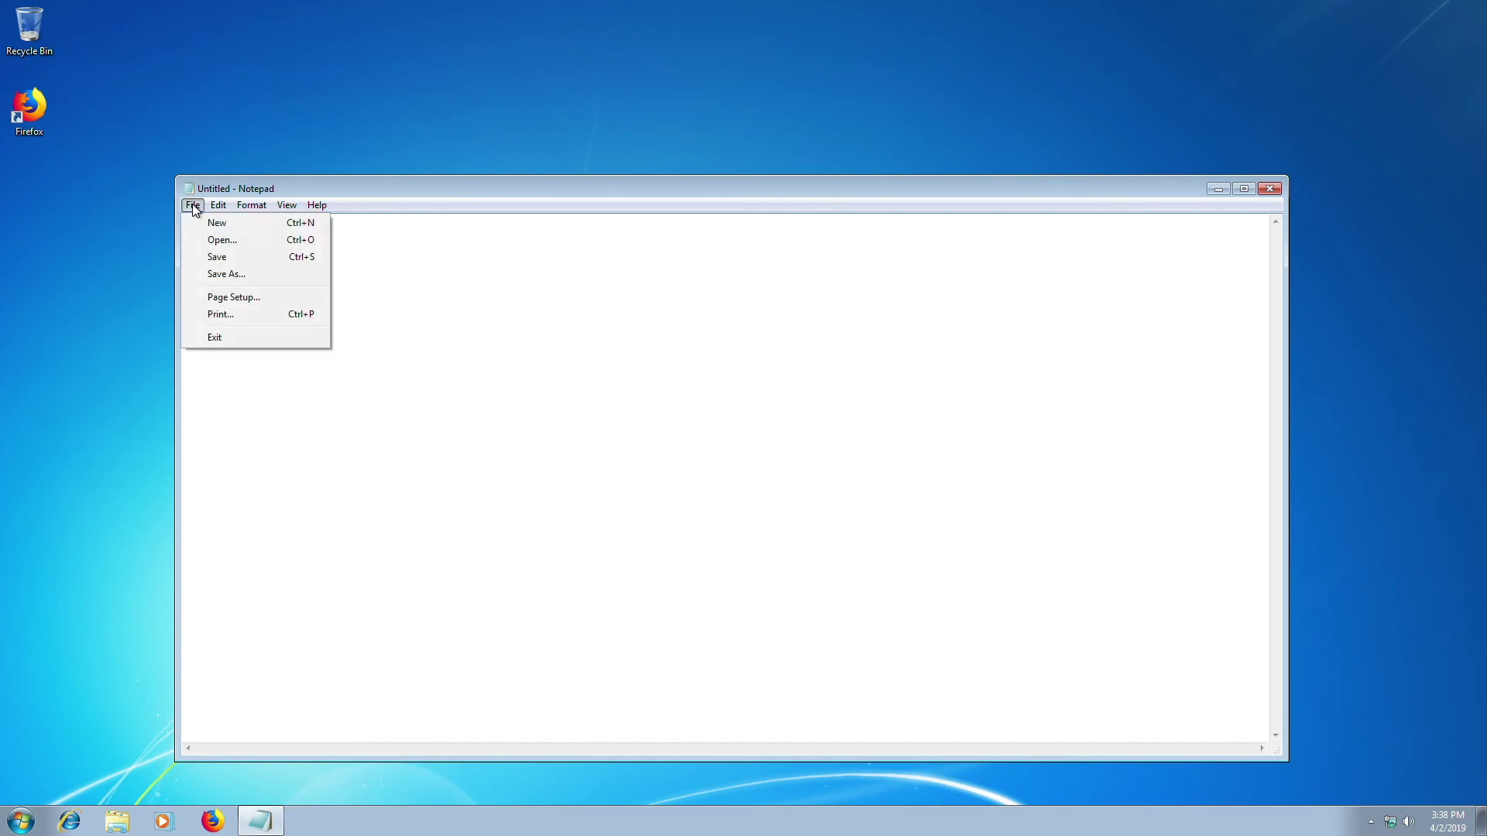
pyautogui.click(216, 241)
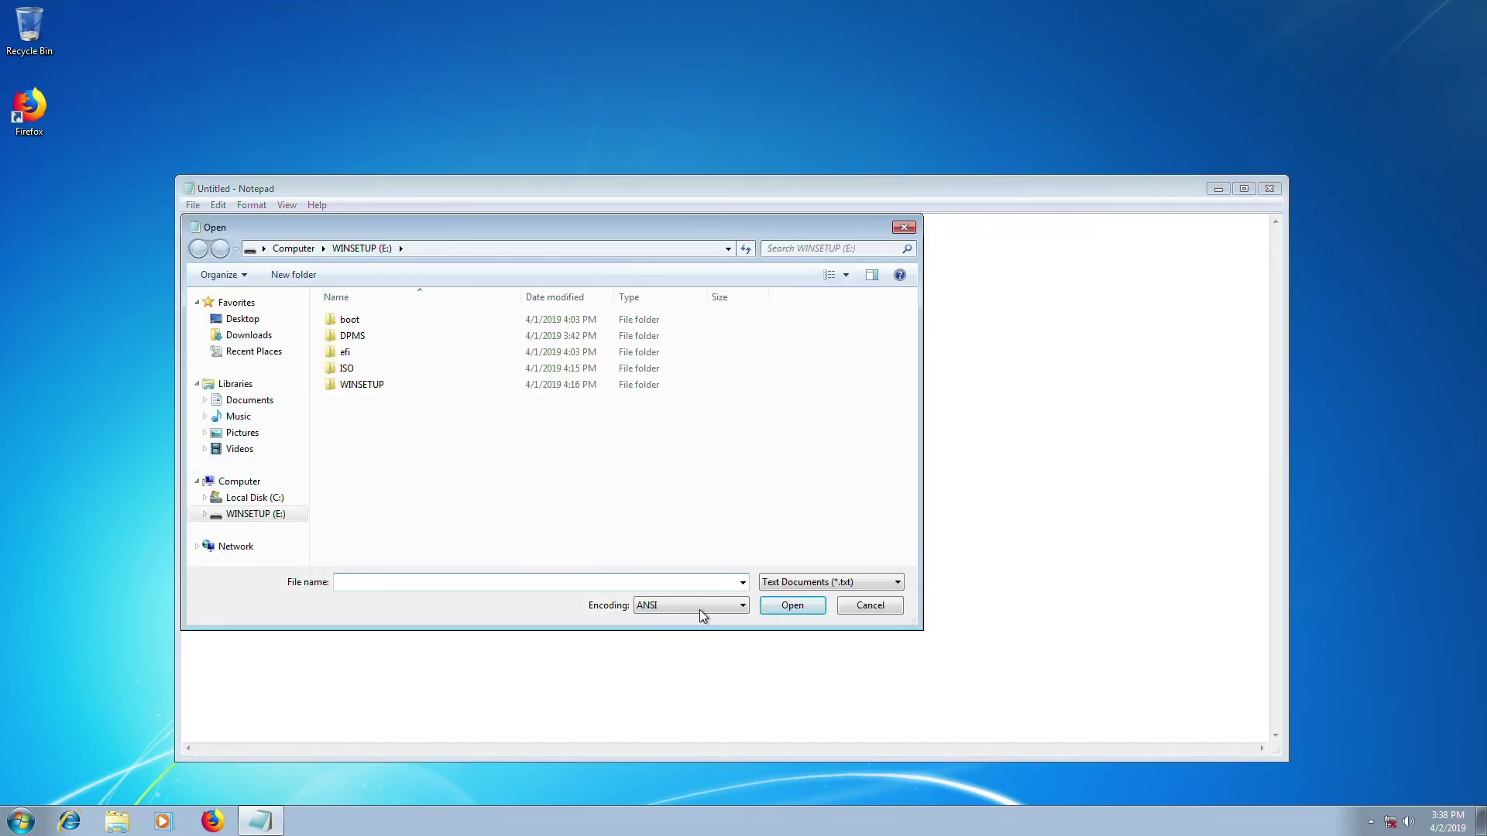
pyautogui.click(792, 586)
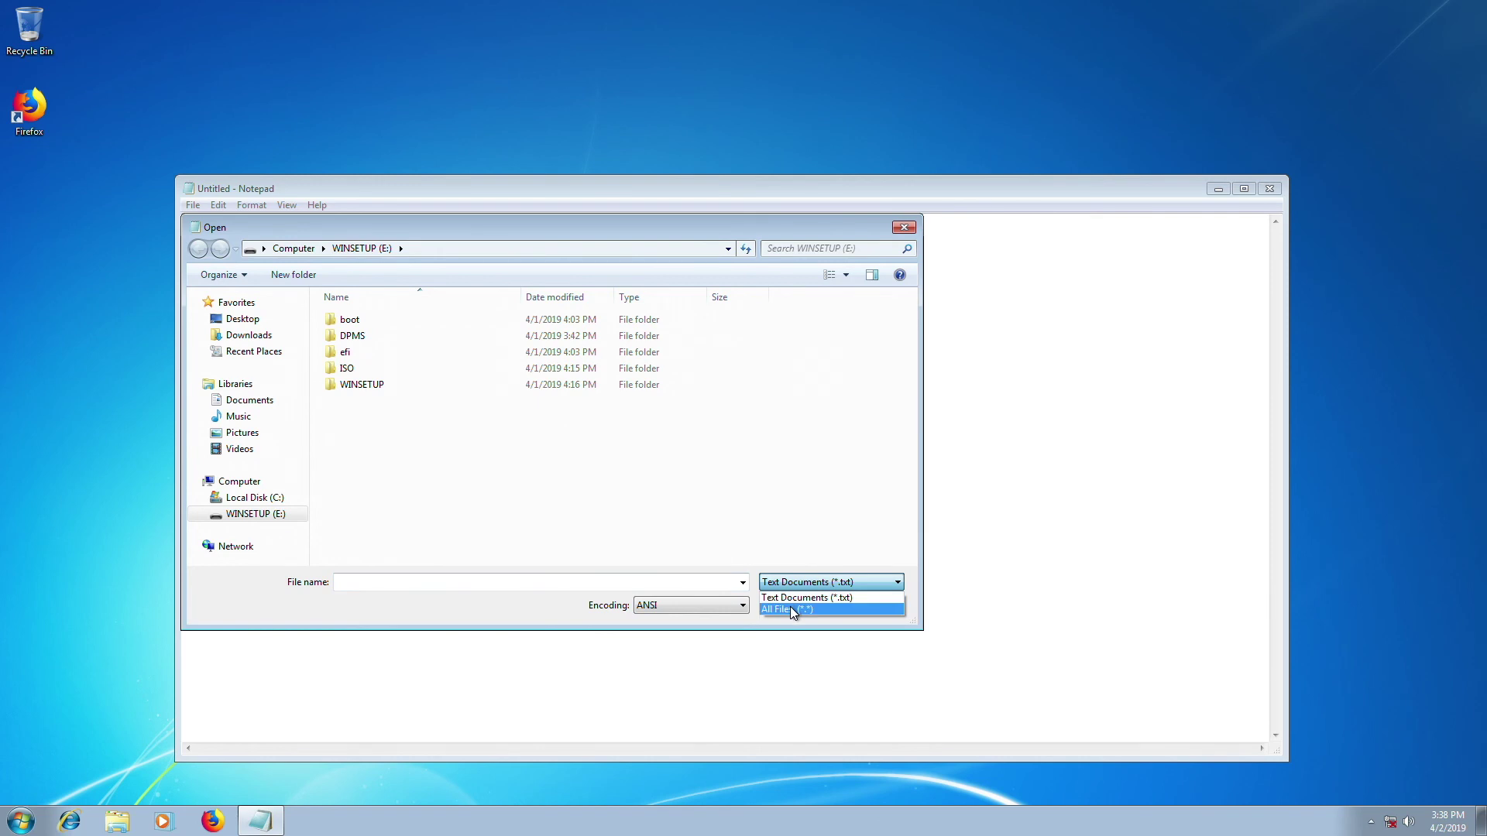
pyautogui.click(790, 610)
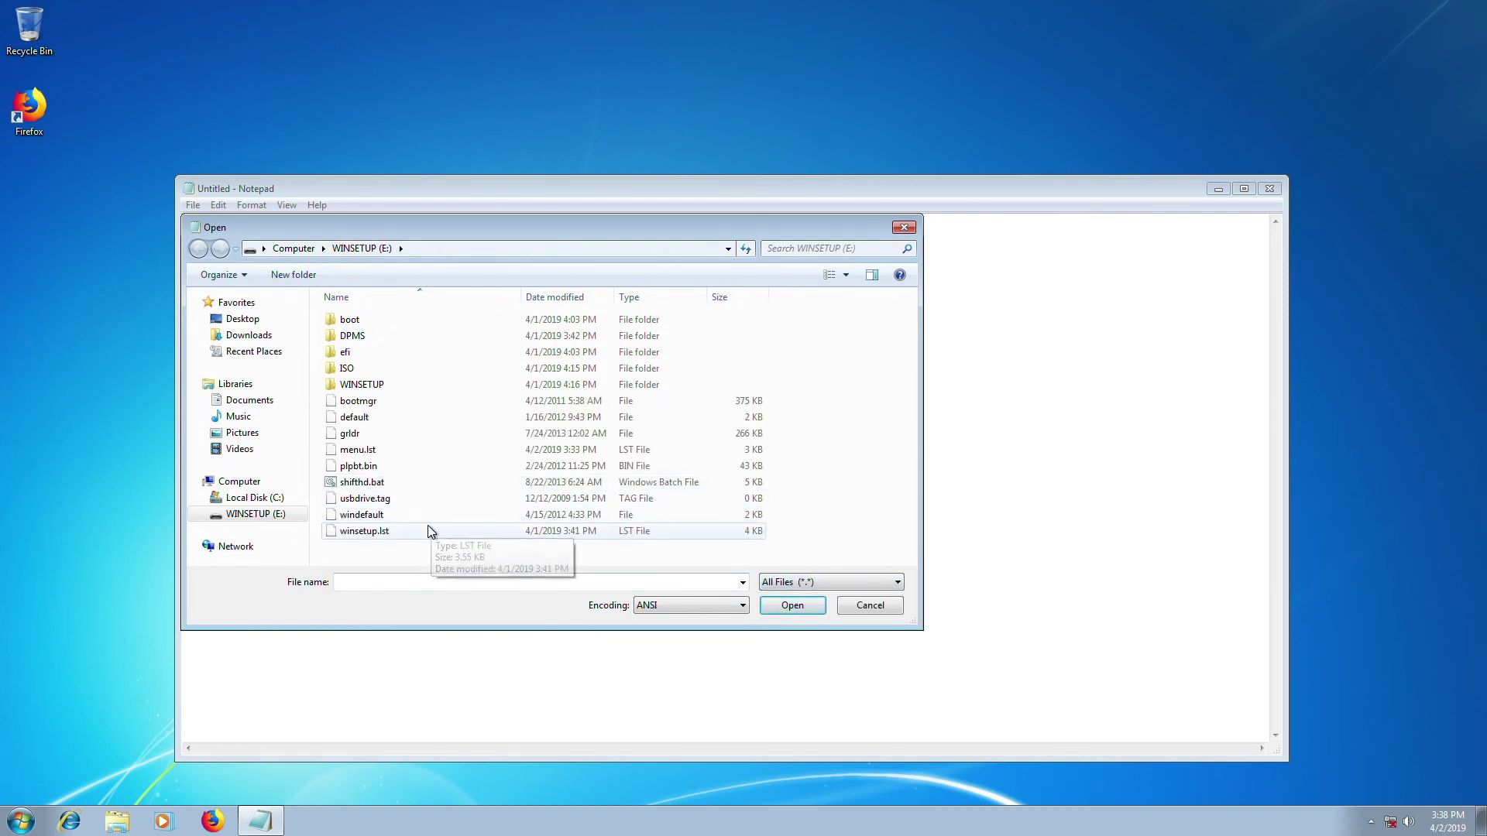
pyautogui.doubleClick(364, 531)
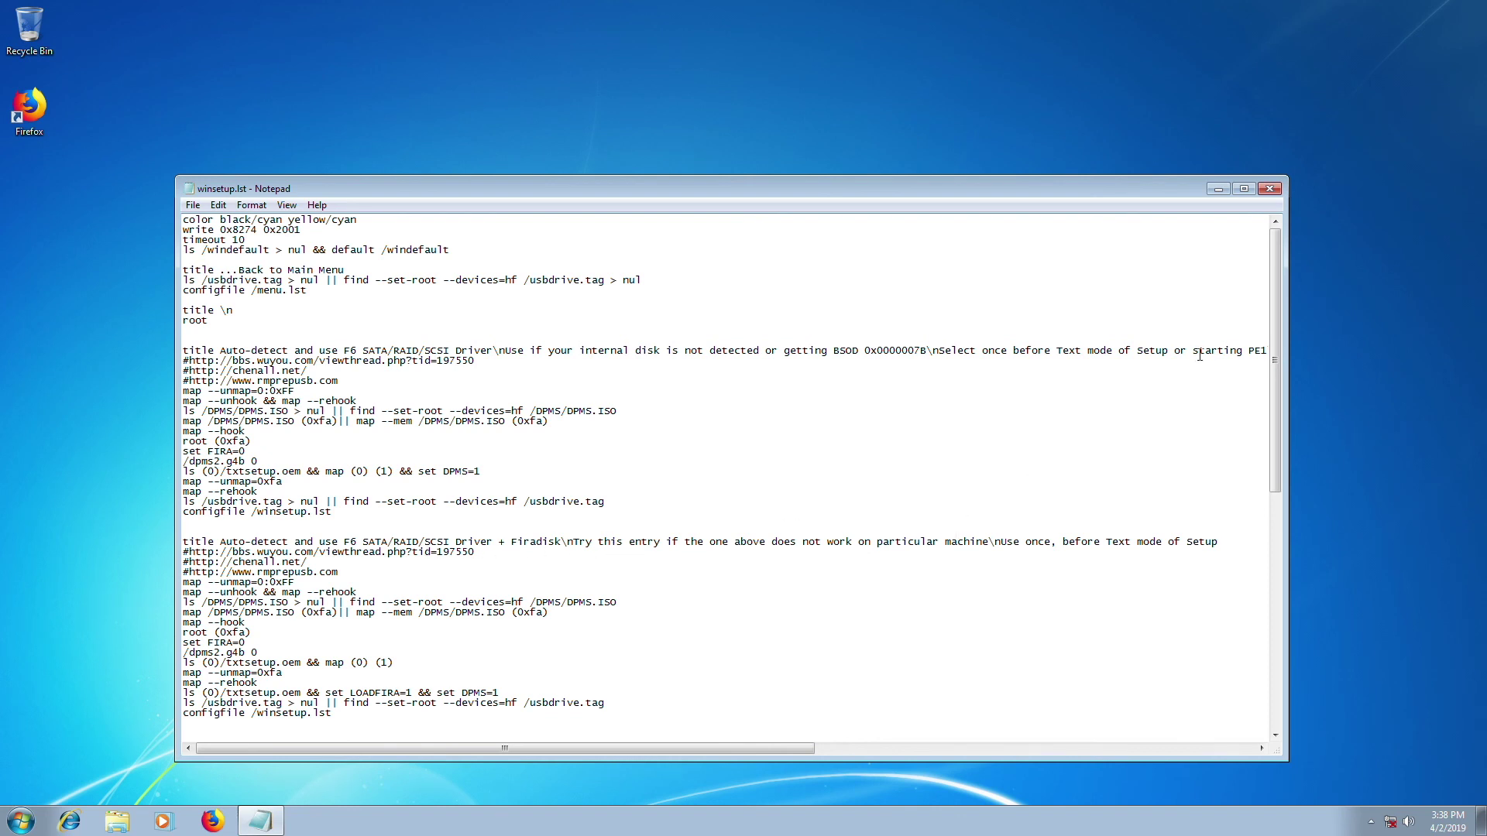
pyautogui.moveTo(1274, 334); pyautogui.dragTo(1235, 571)
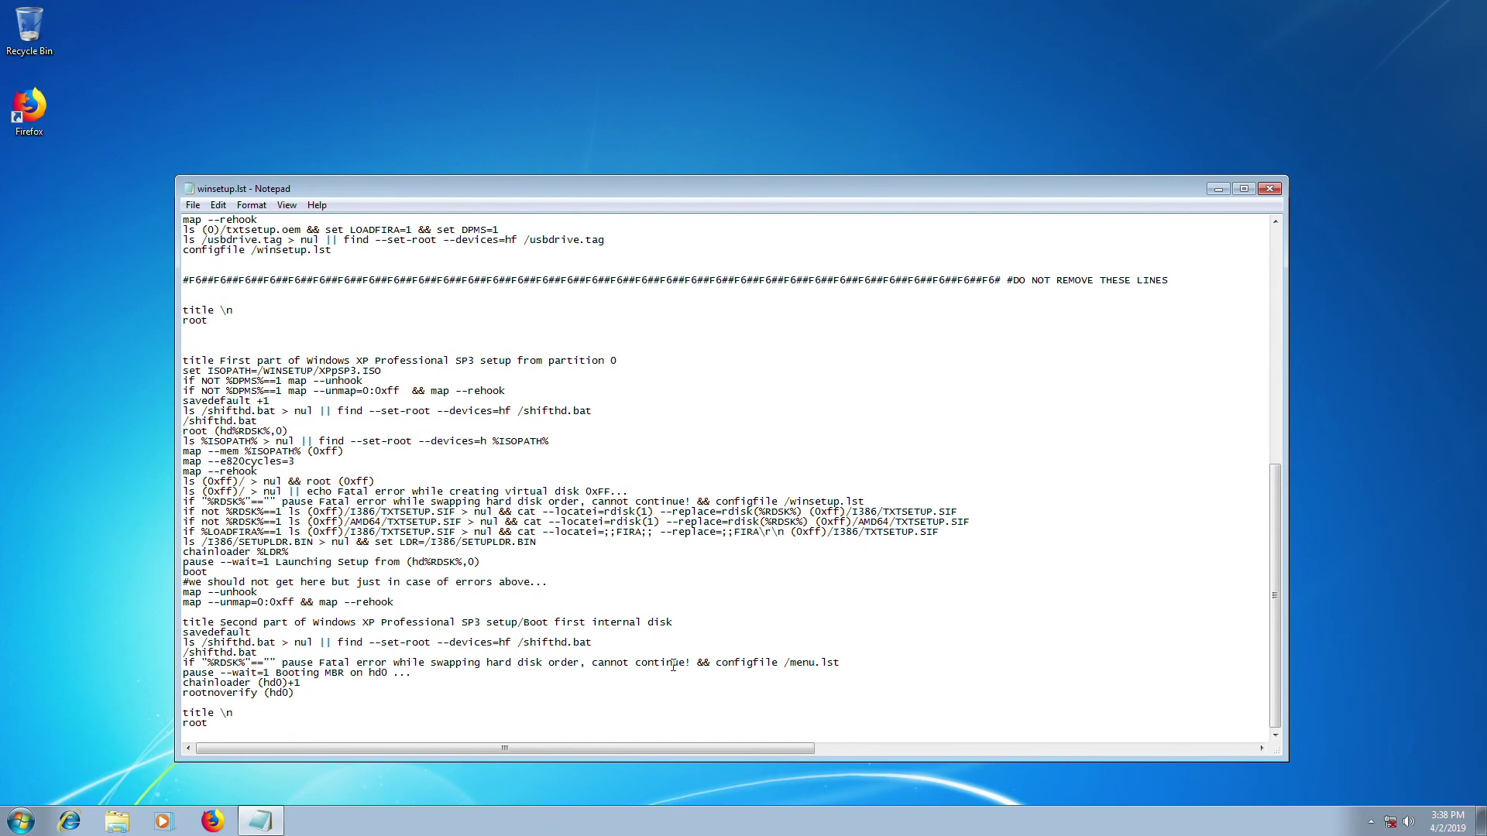